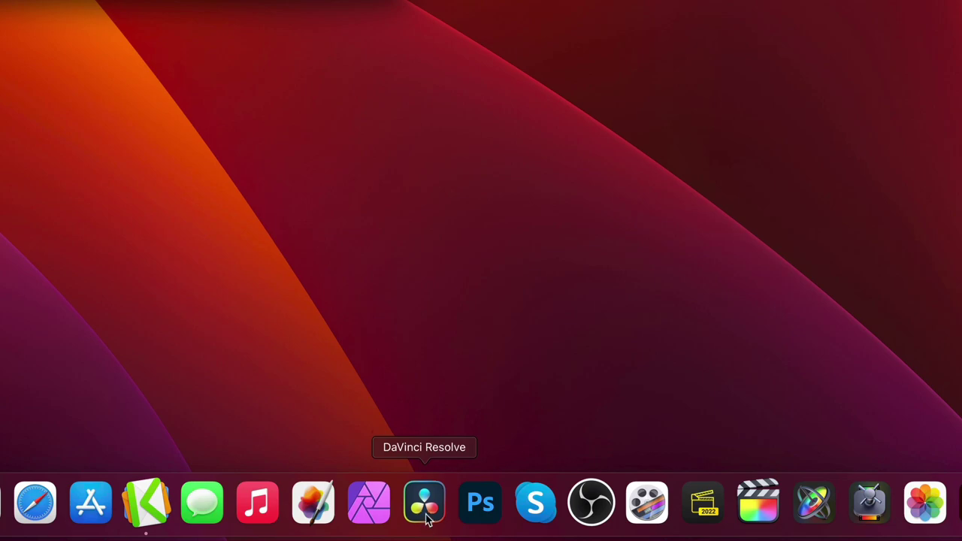
# - Launch DaVinci Resolve and create a new project named 'Nelson Teaser' in the Project Manager
pyautogui.click(427, 518)
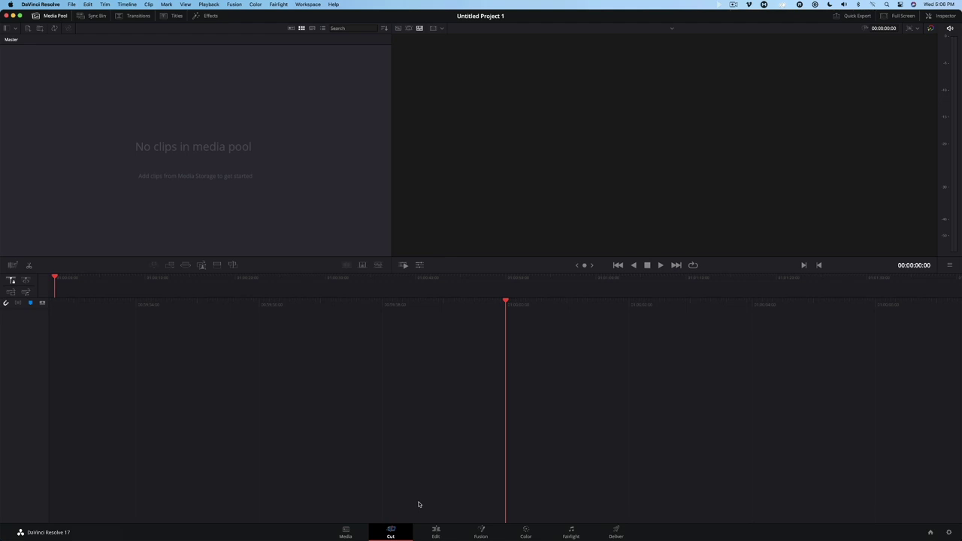
pyautogui.hotkey('shift', '1')
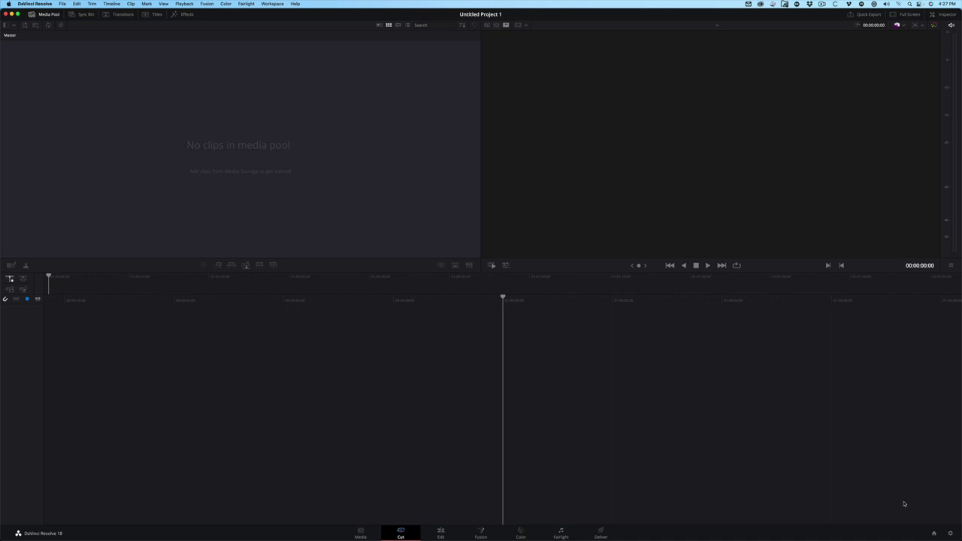
pyautogui.click(933, 533)
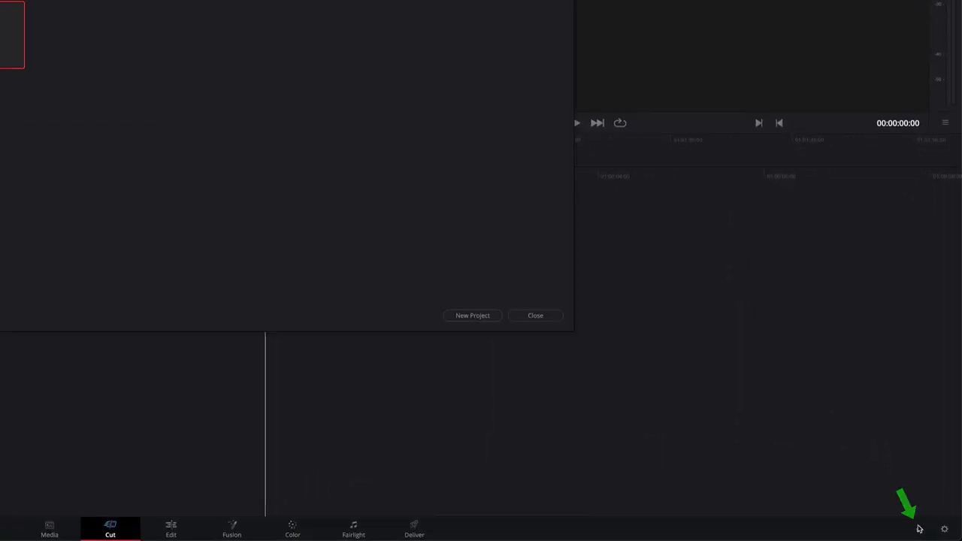
pyautogui.hotkey('shift', '1')
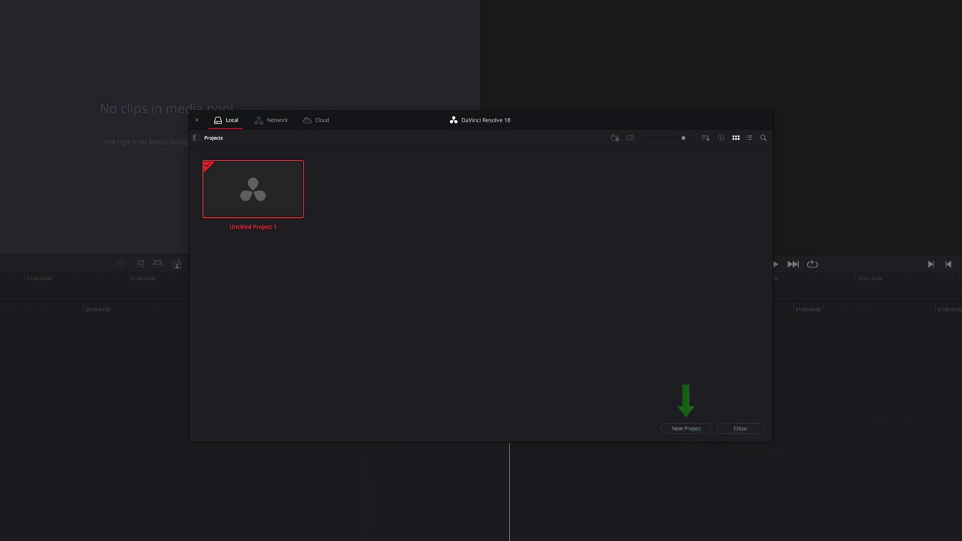
pyautogui.click(687, 429)
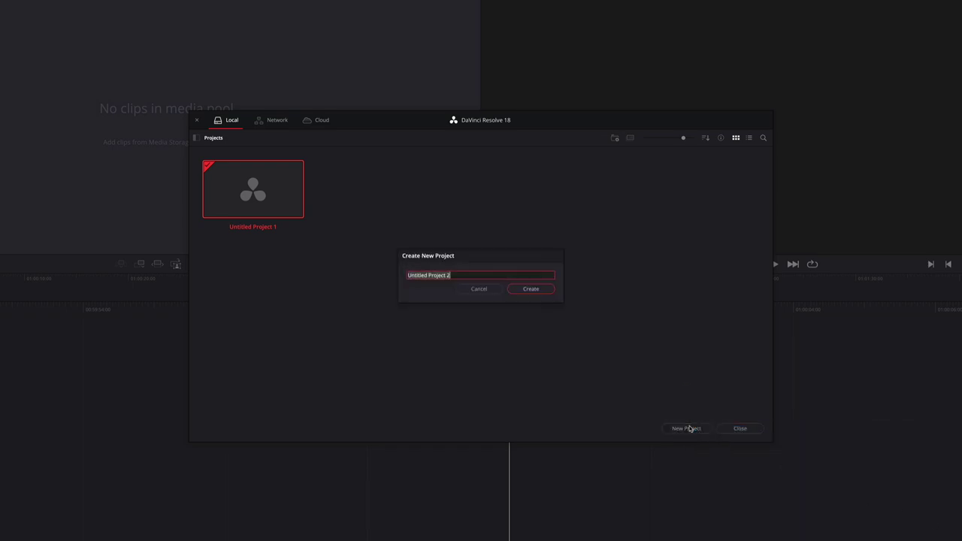
pyautogui.write('Nelson Teaser')
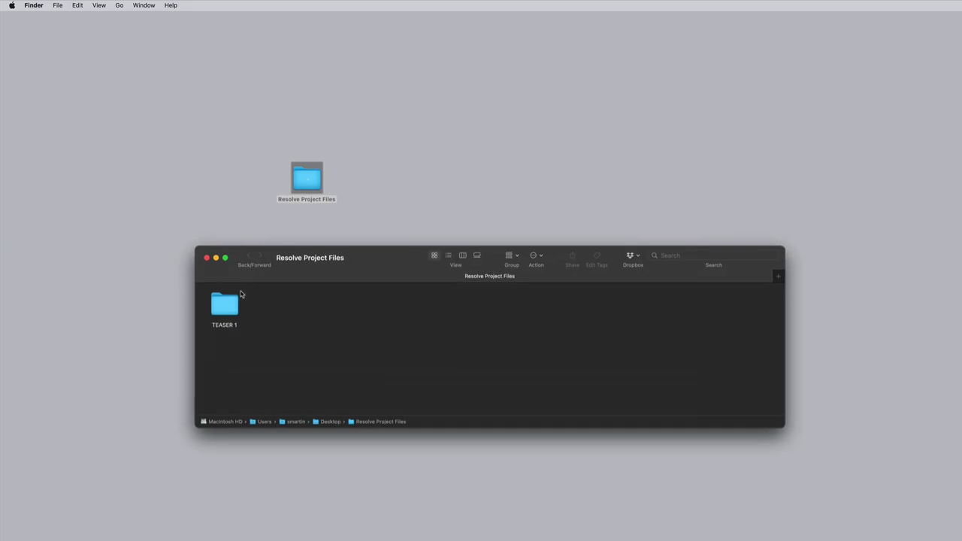
# - Open the TEASER 1 folder in Finder and drag it into Resolve's media pool
pyautogui.doubleClick(226, 304)
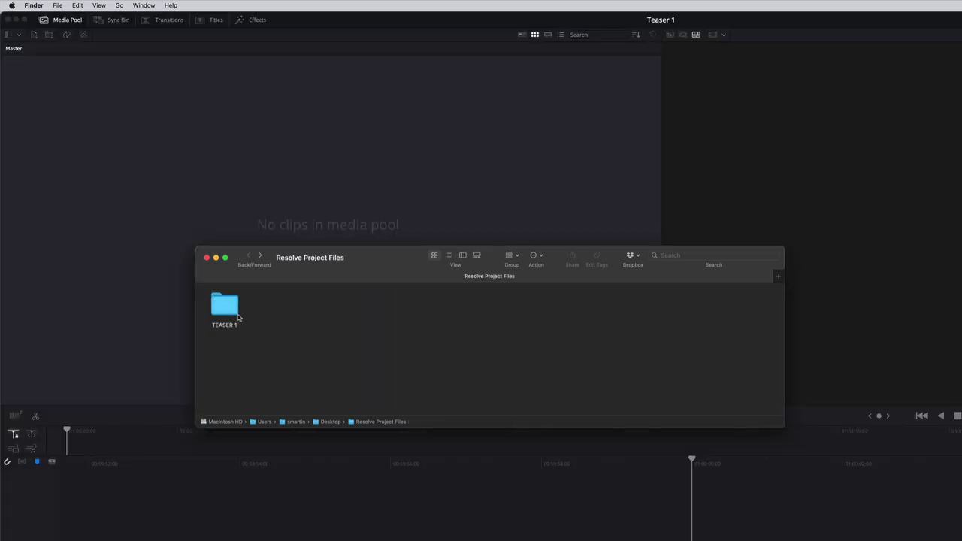
pyautogui.moveTo(230, 308); pyautogui.dragTo(205, 164)
# - Undo the flat import and re-import Desktop > Resolve Project Files > TEASER 1 as a folder with sub-folders
pyautogui.click(205, 164)
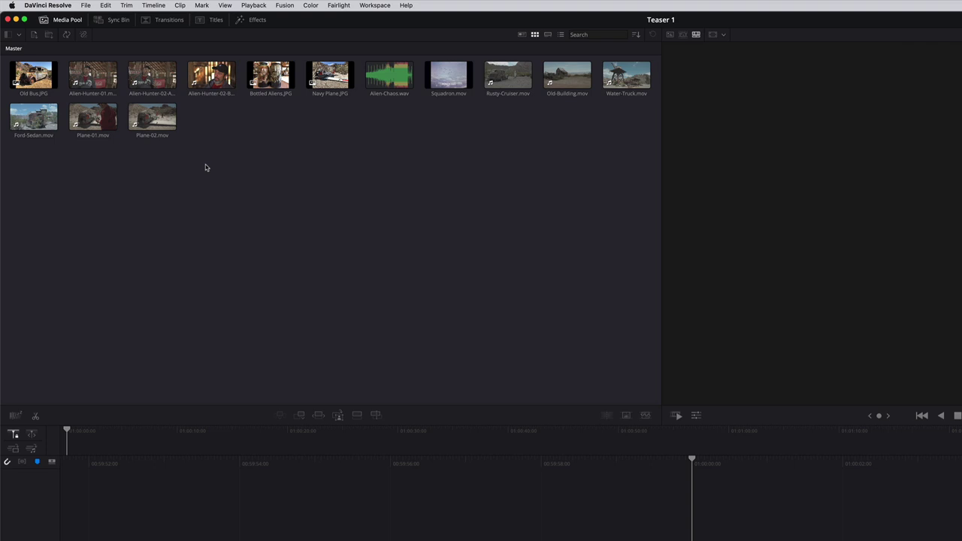
pyautogui.press('super+z')
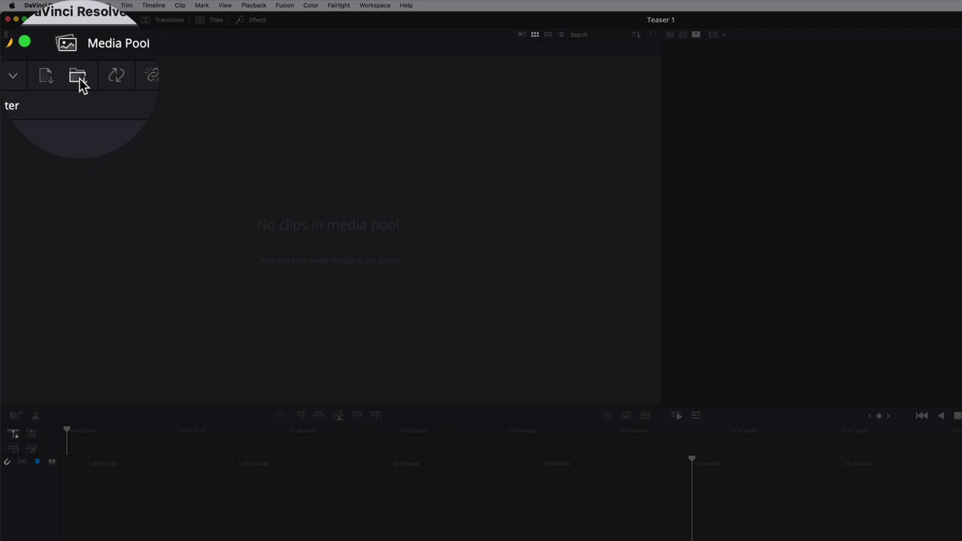
pyautogui.click(47, 35)
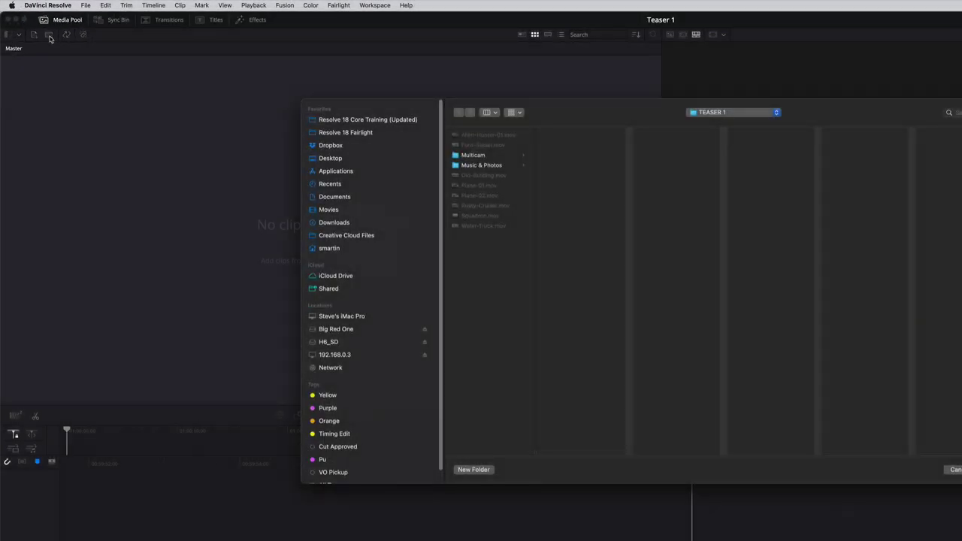
pyautogui.press('super+shift+d')
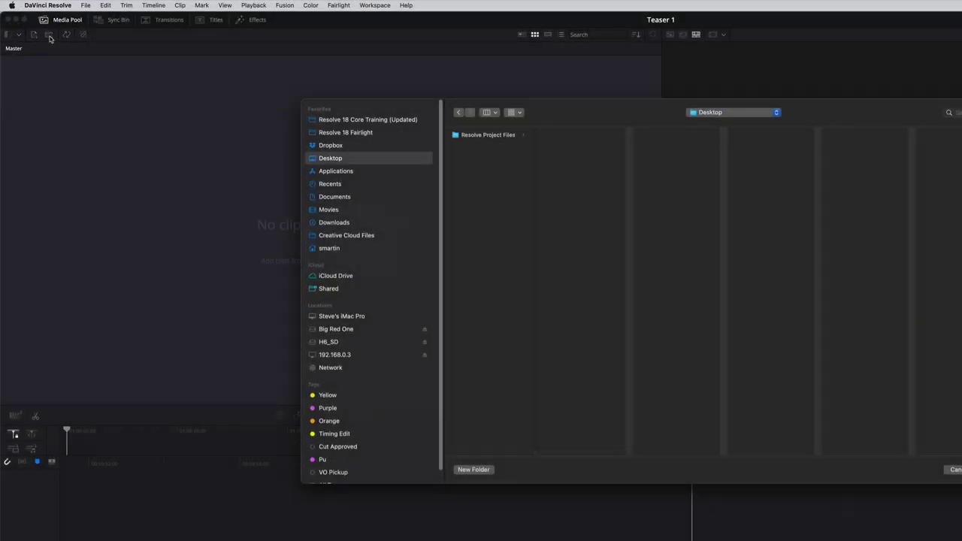
pyautogui.click(475, 136)
pyautogui.click(546, 136)
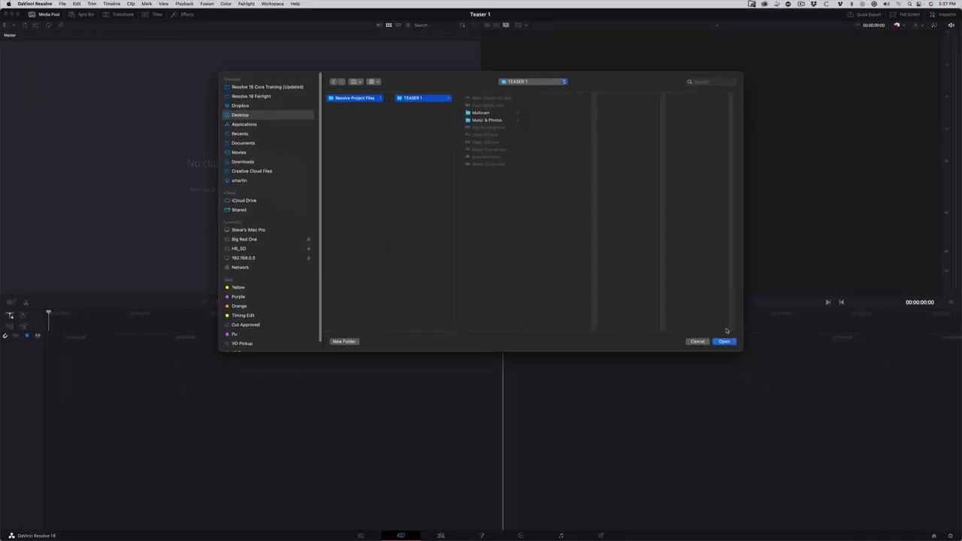
pyautogui.click(724, 342)
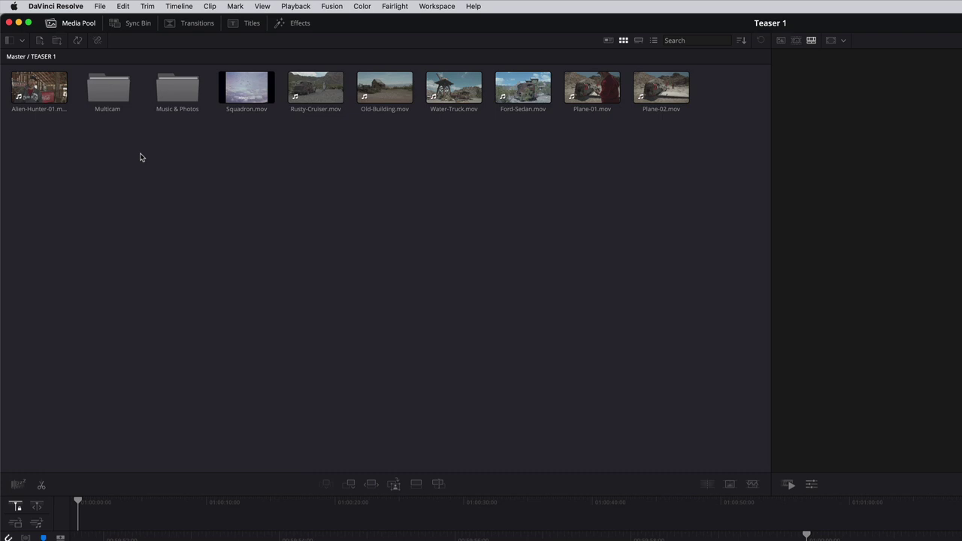
pyautogui.doubleClick(124, 103)
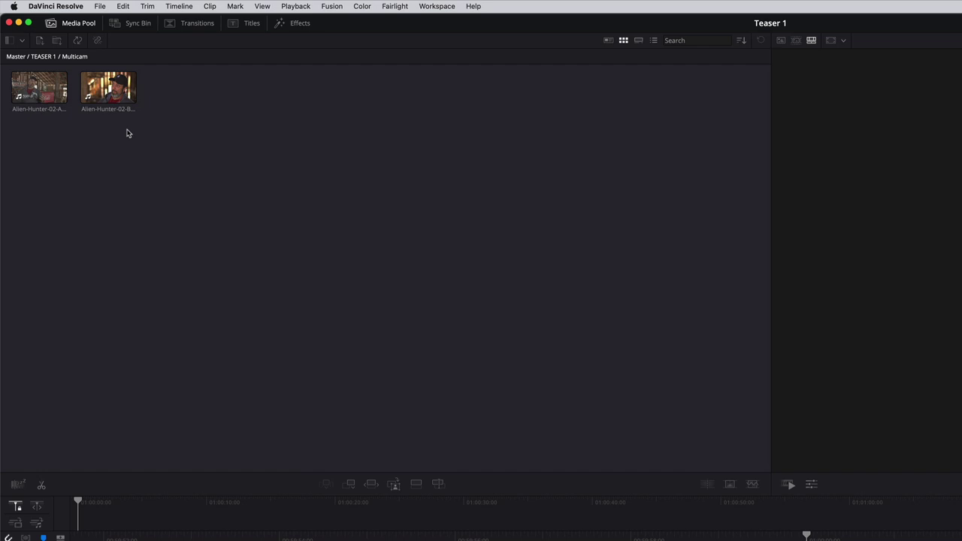
pyautogui.click(44, 91)
pyautogui.click(15, 57)
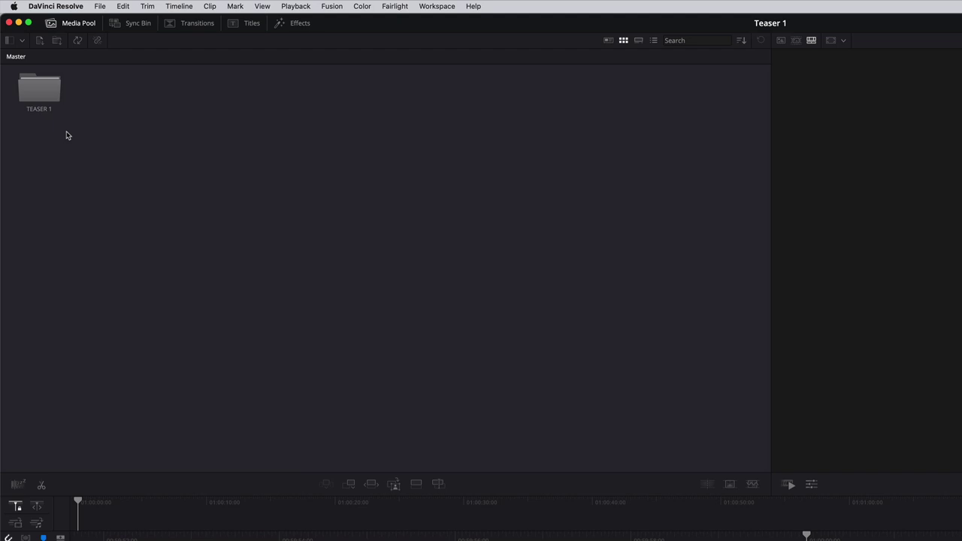
pyautogui.doubleClick(49, 104)
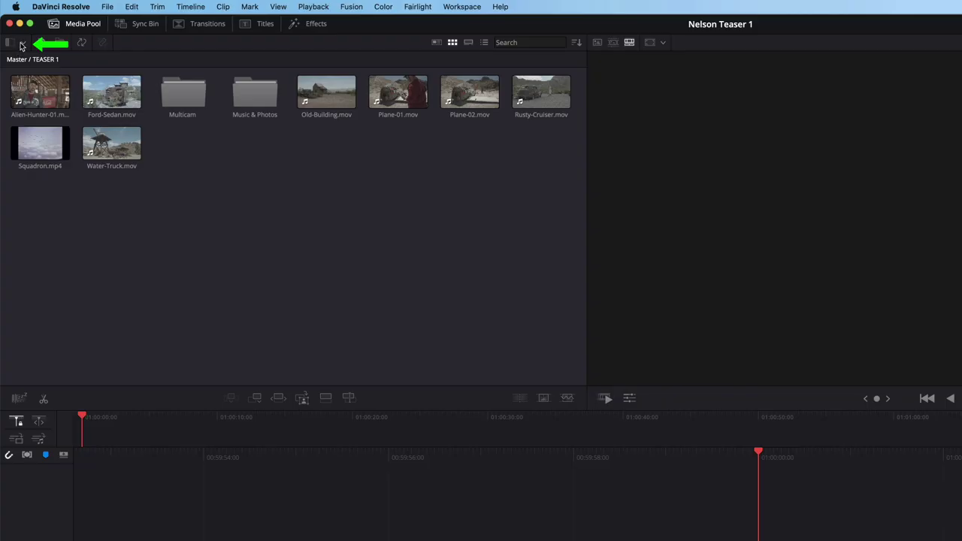
pyautogui.click(22, 42)
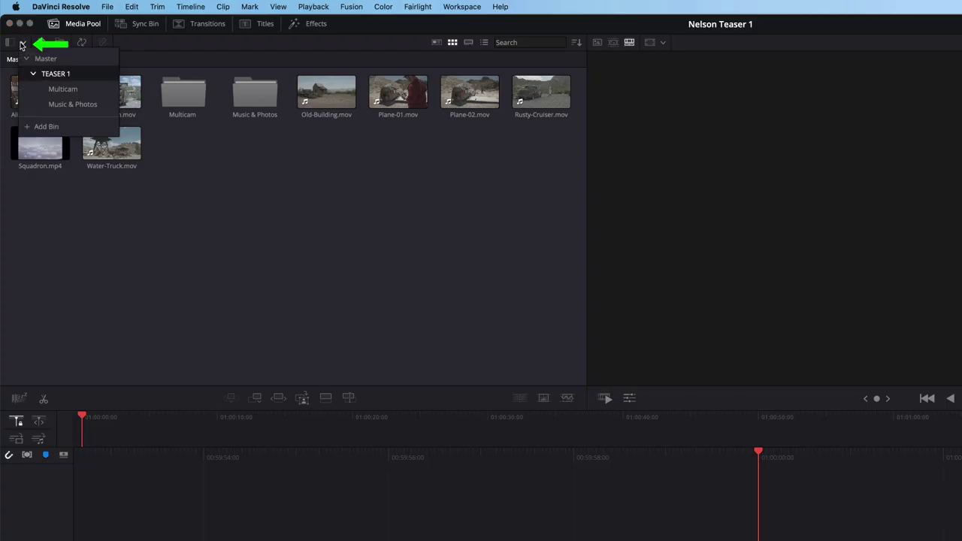
pyautogui.click(45, 103)
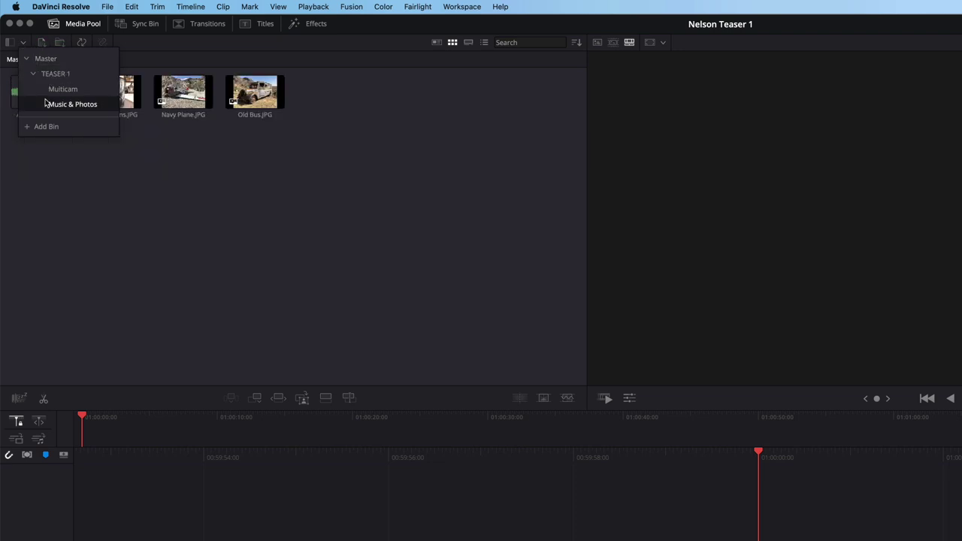
pyautogui.click(72, 92)
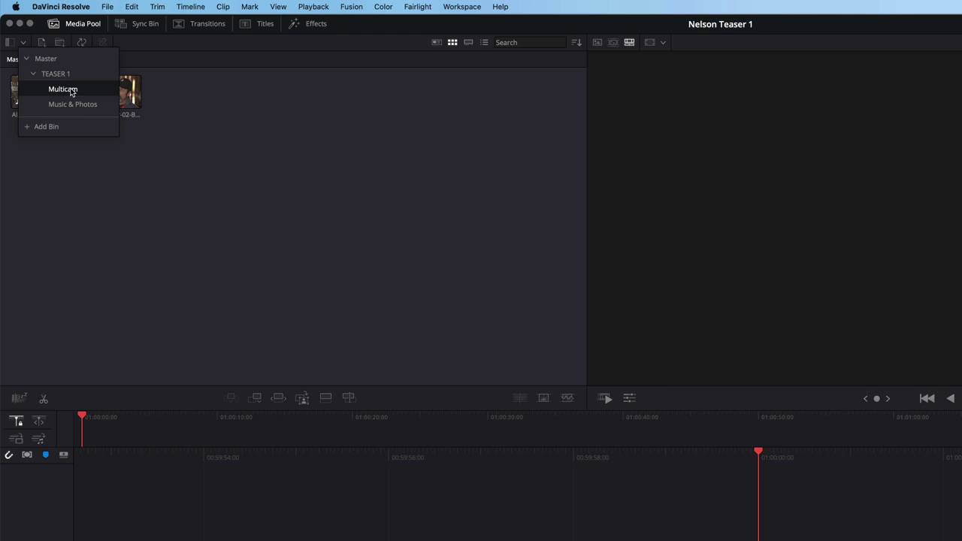
pyautogui.click(67, 61)
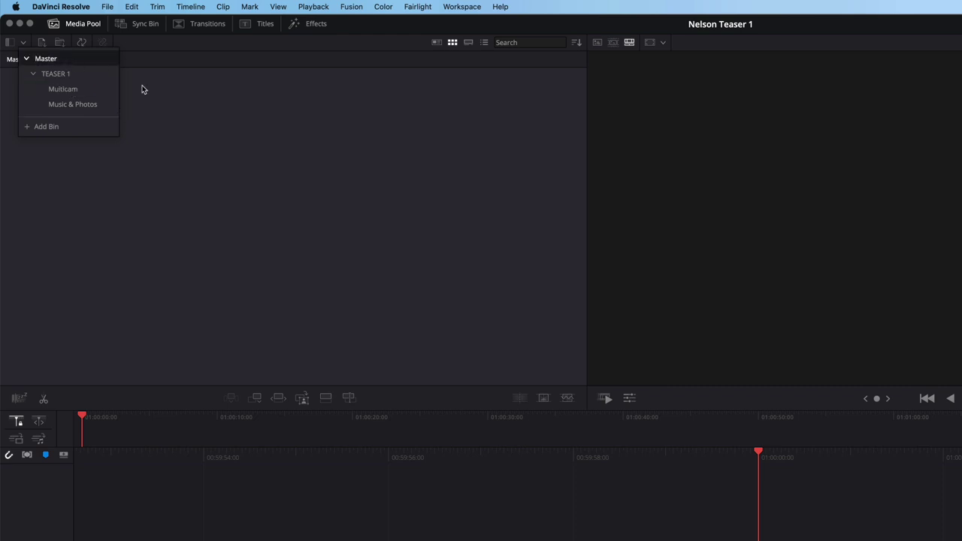
pyautogui.click(88, 77)
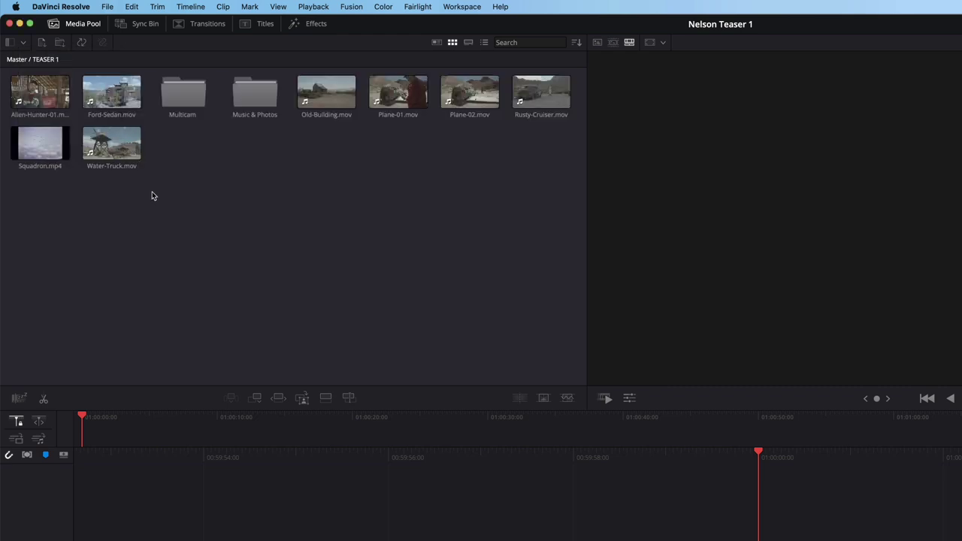
# - Add a new bin named 'B Roll' inside the TEASER 1 bin
pyautogui.rightClick(251, 202)
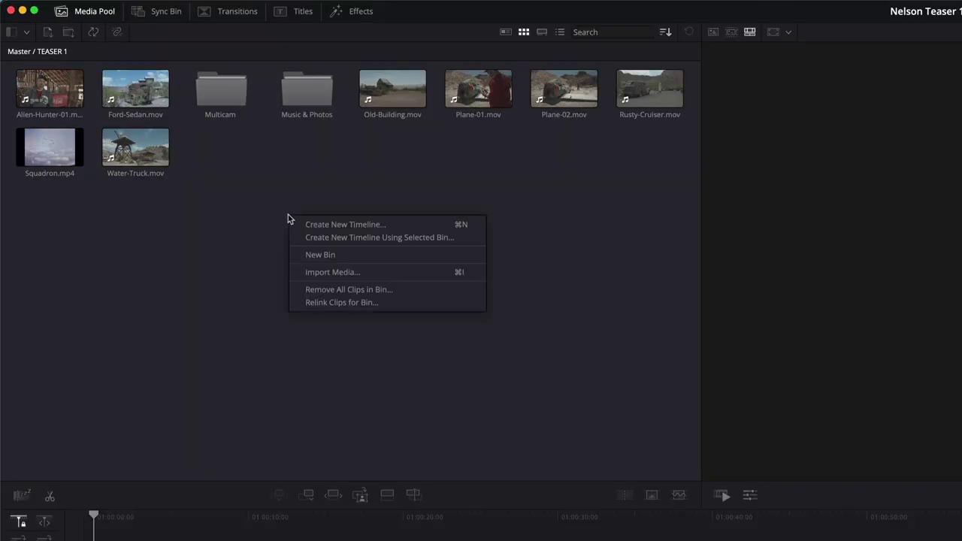
pyautogui.click(303, 255)
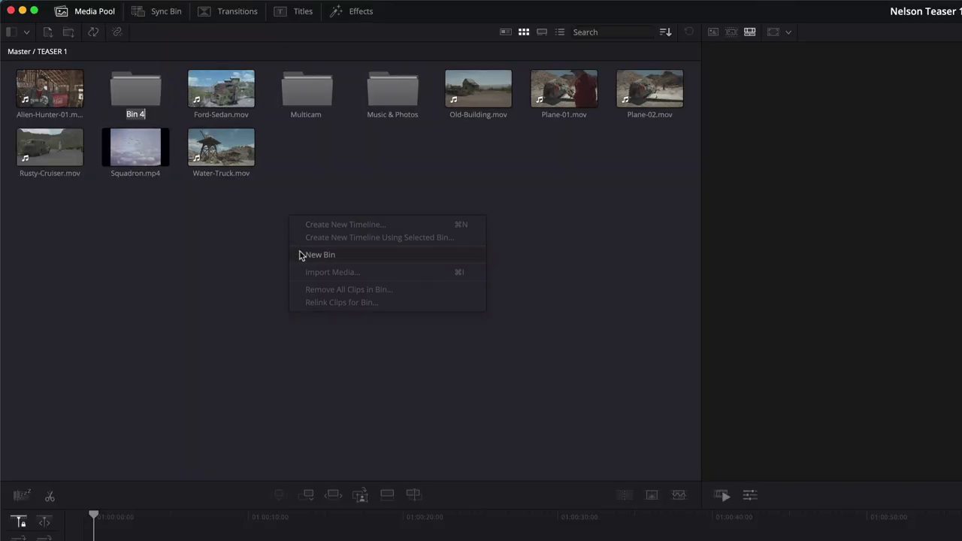
pyautogui.write('B Roll')
pyautogui.press('Return')
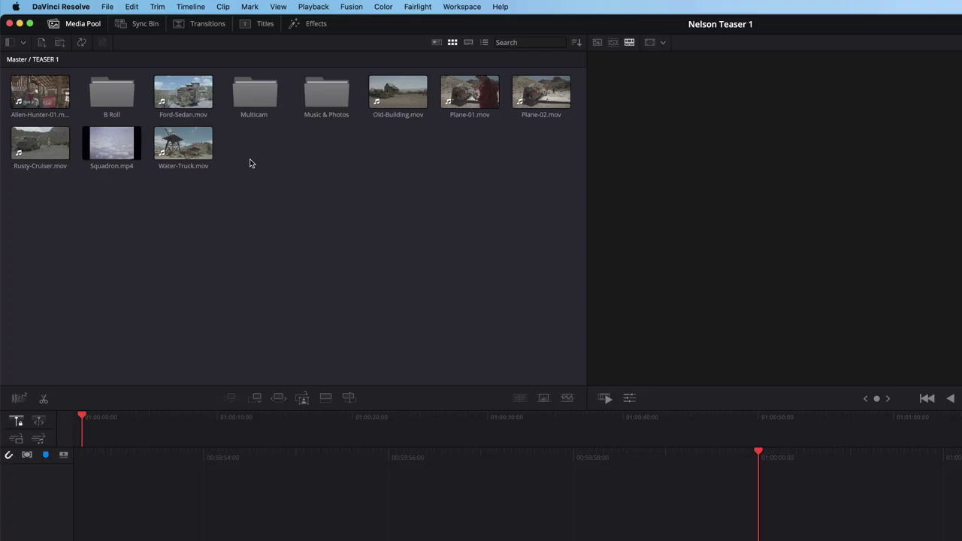
# - Move the seven B-roll clips, Ford-Sedan through Water-Truck, into the B Roll bin
pyautogui.moveTo(251, 164); pyautogui.dragTo(22, 165)
pyautogui.keyDown('super'); pyautogui.click(187, 94); pyautogui.keyUp('super')
pyautogui.keyDown('super'); pyautogui.click(408, 103); pyautogui.keyUp('super')
pyautogui.keyDown('super'); pyautogui.click(472, 96); pyautogui.keyUp('super')
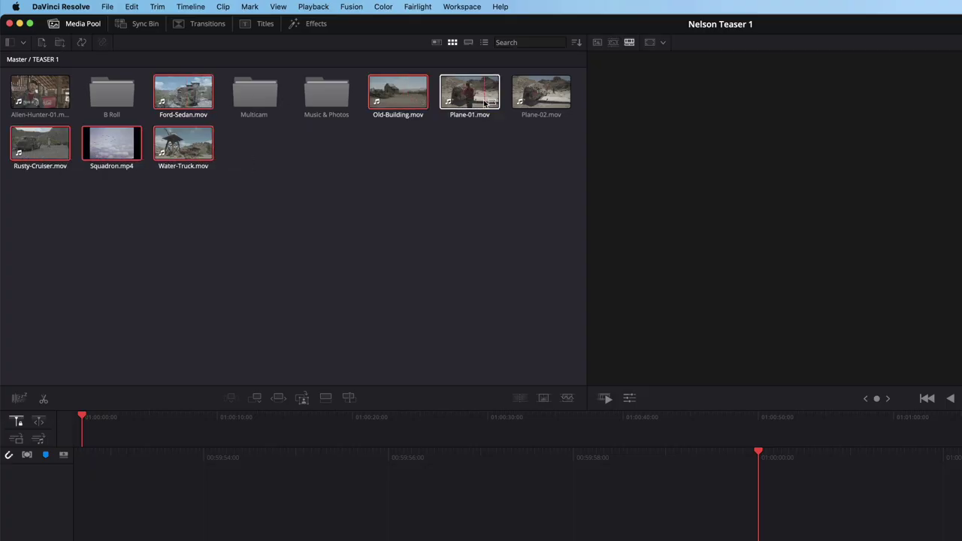
pyautogui.keyDown('super'); pyautogui.click(543, 96); pyautogui.keyUp('super')
pyautogui.moveTo(188, 101); pyautogui.dragTo(123, 108)
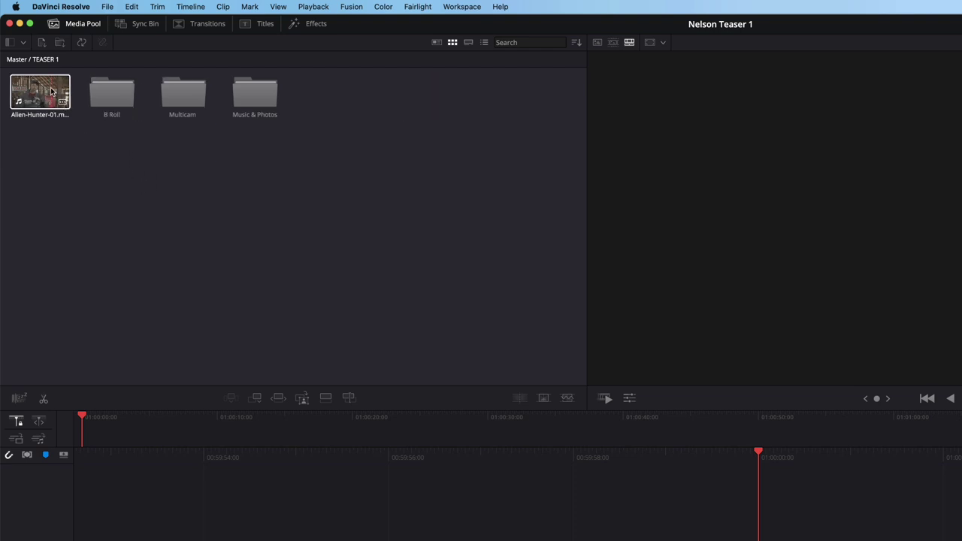
# - Show the B Roll bin's contents sorted by Clip Name
pyautogui.click(25, 44)
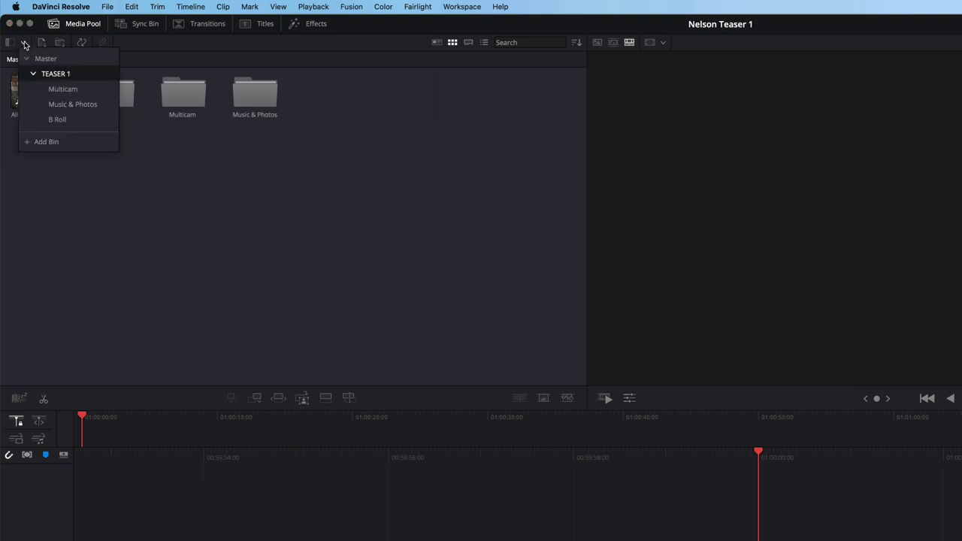
pyautogui.click(57, 119)
pyautogui.click(113, 201)
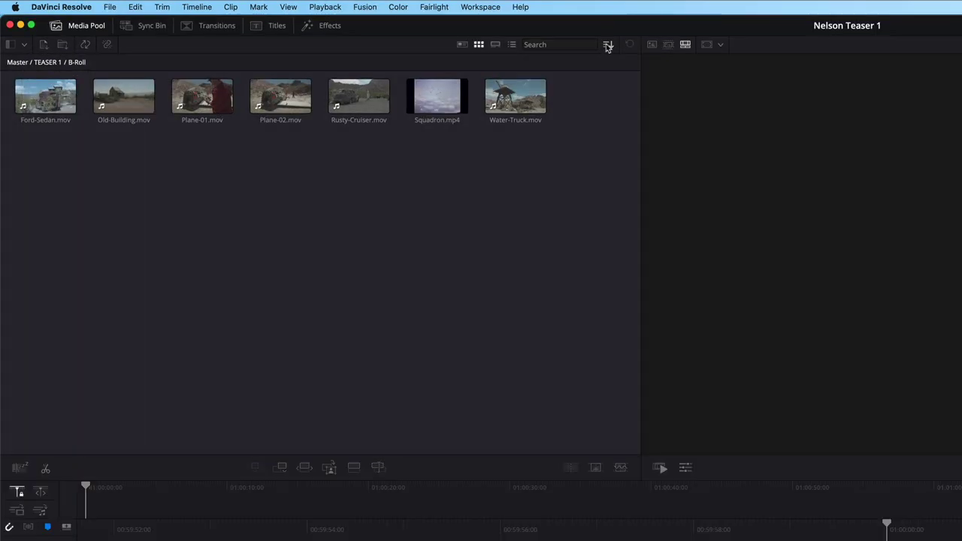
pyautogui.click(607, 45)
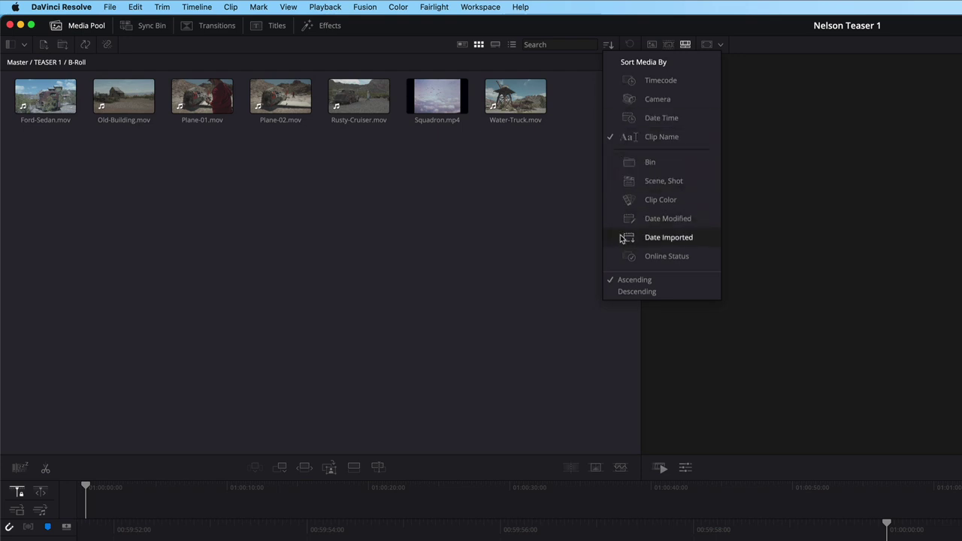
pyautogui.click(647, 141)
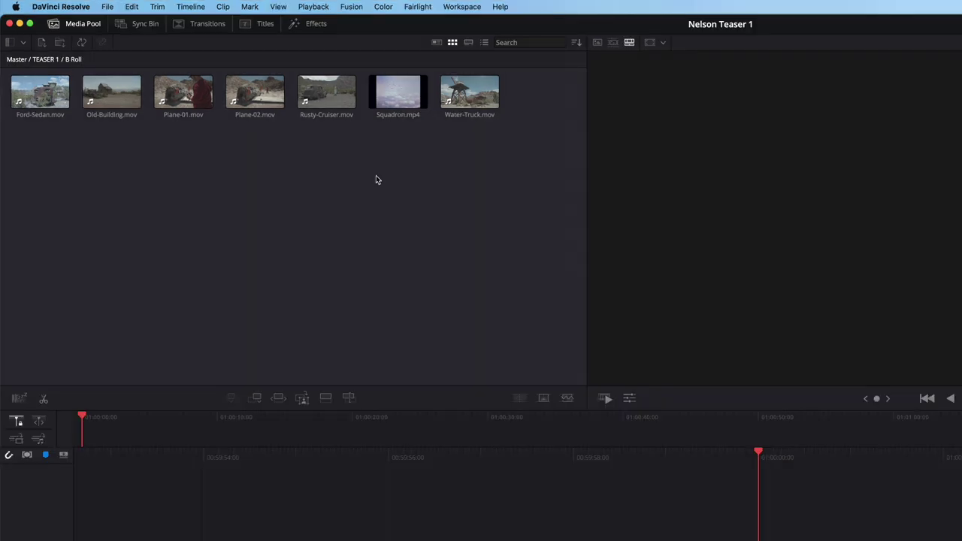
# - From the Master bin, create a new empty timeline named 'In Plane Site'
pyautogui.click(30, 84)
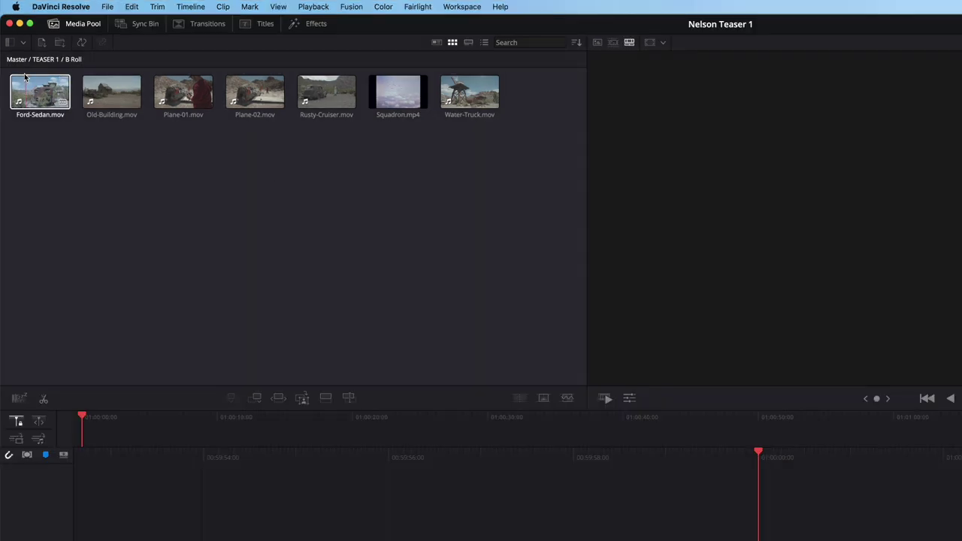
pyautogui.click(23, 42)
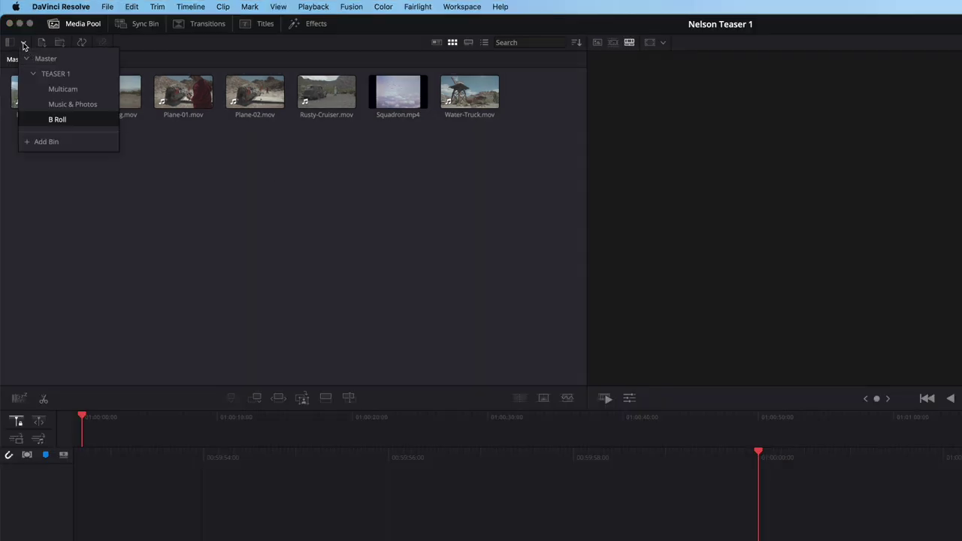
pyautogui.click(45, 58)
pyautogui.click(105, 199)
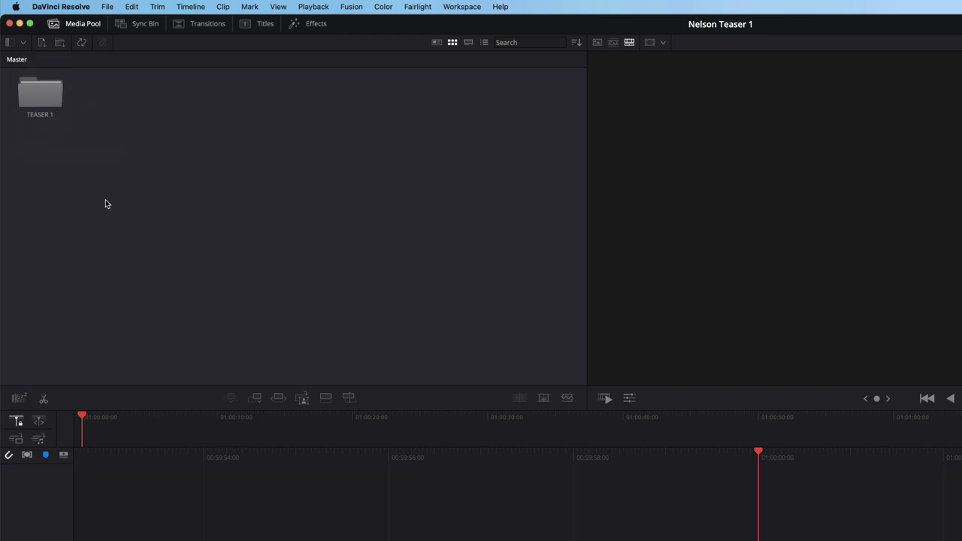
pyautogui.rightClick(111, 128)
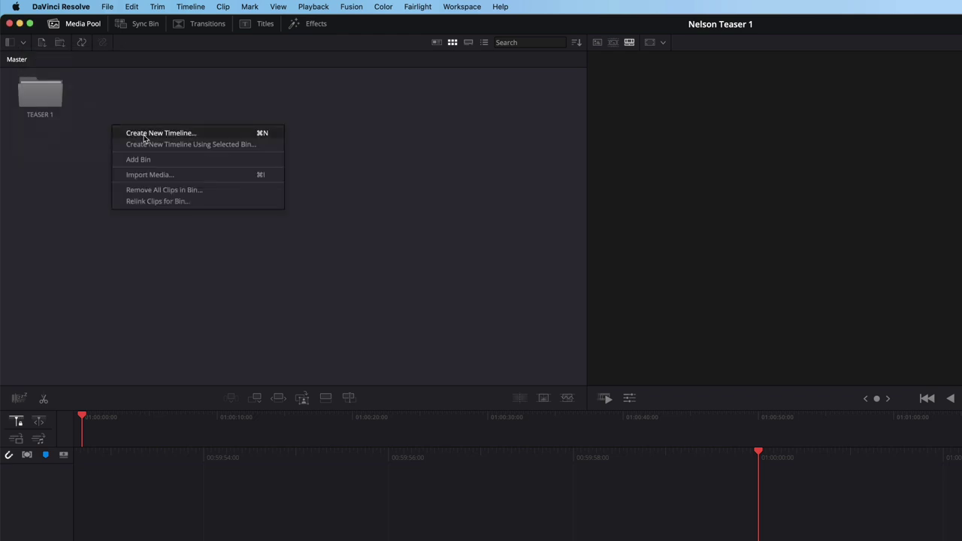
pyautogui.press('super+n')
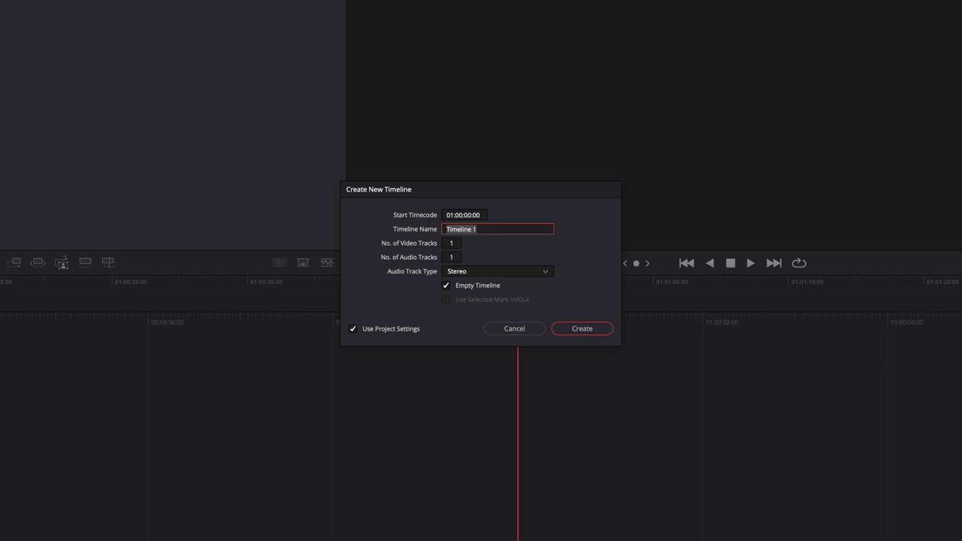
pyautogui.write('In Plane Site')
pyautogui.click(564, 329)
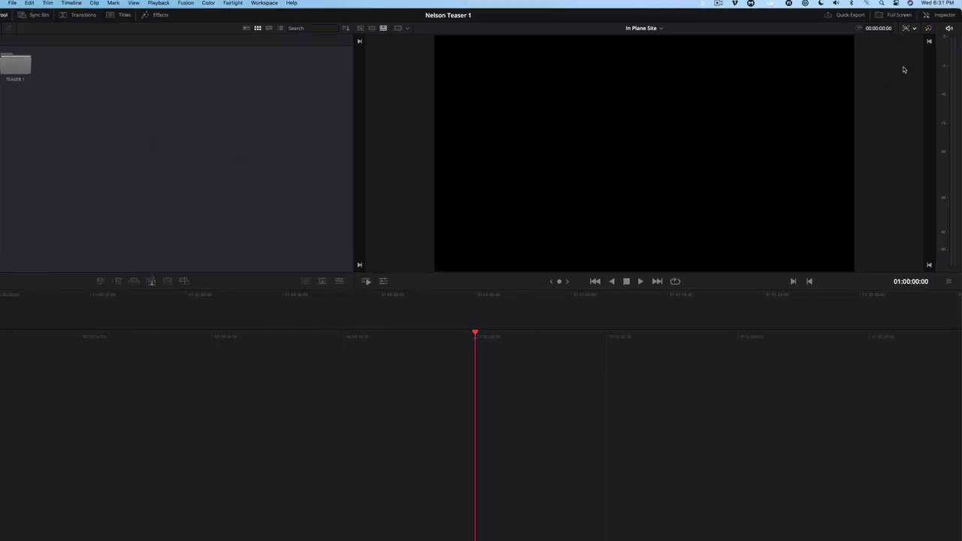
# - Leave the timeline resolution unchanged and switch the media pool to the TEASER 1 bin
pyautogui.click(917, 29)
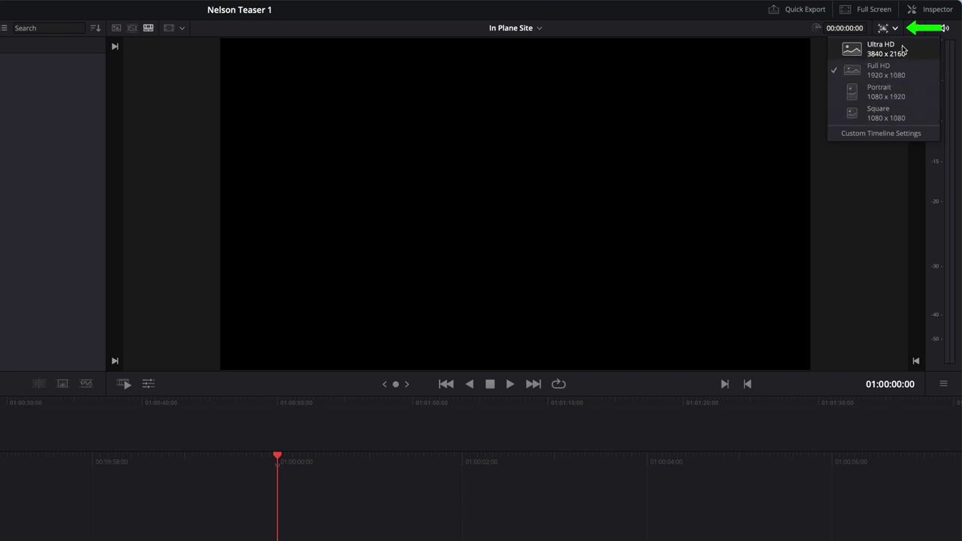
pyautogui.click(461, 171)
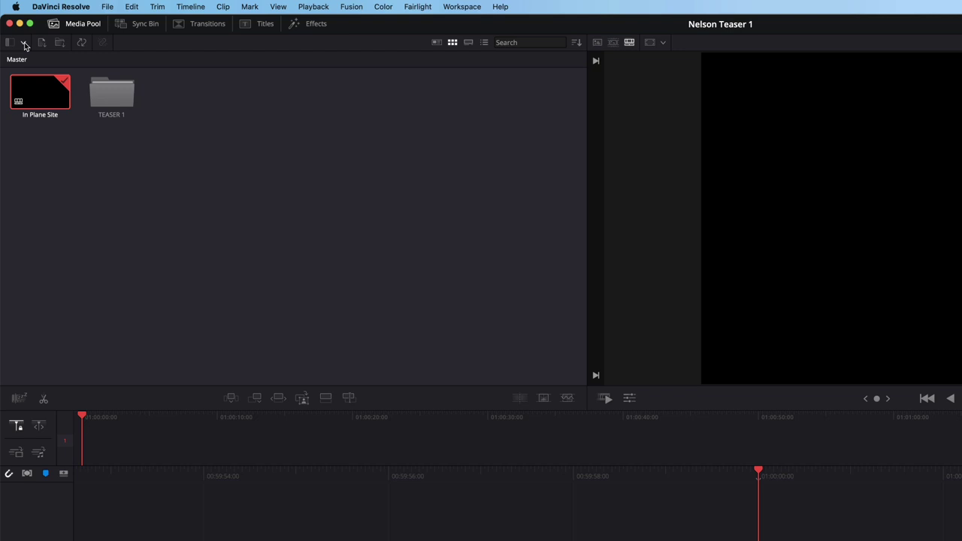
pyautogui.click(24, 43)
pyautogui.click(43, 74)
pyautogui.click(115, 185)
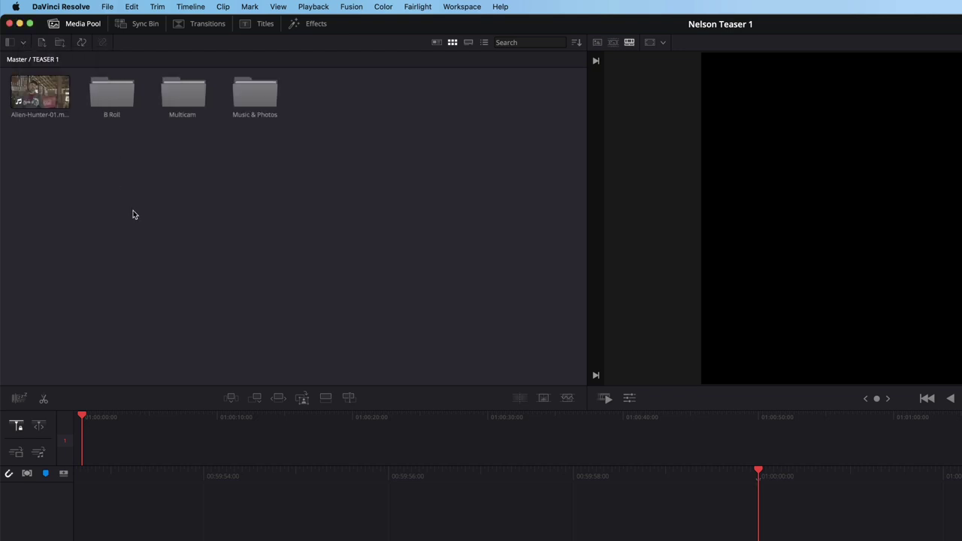
# - Load Alien-Hunter-01.mov and mark a range from 01:05 to about 10:19
pyautogui.click(61, 100)
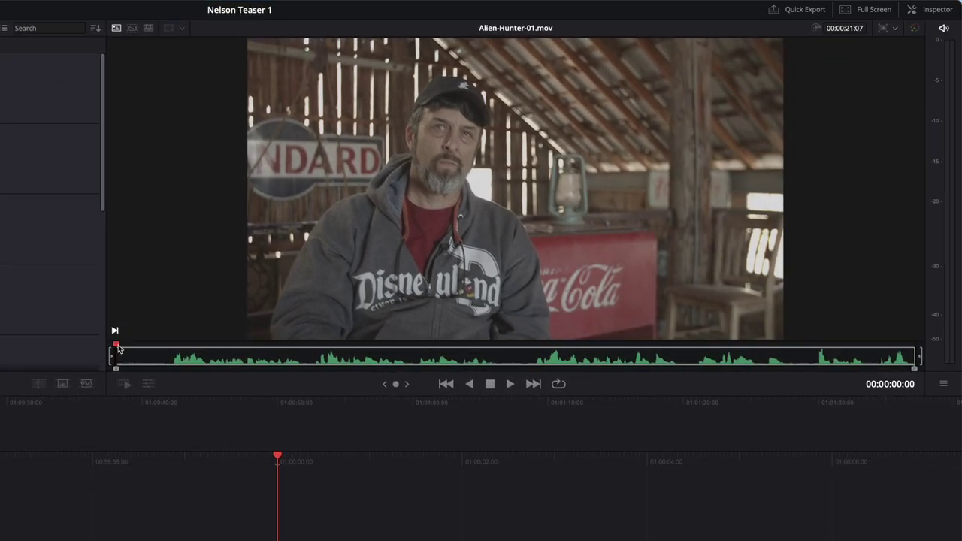
pyautogui.moveTo(120, 350); pyautogui.dragTo(160, 385)
pyautogui.press('i')
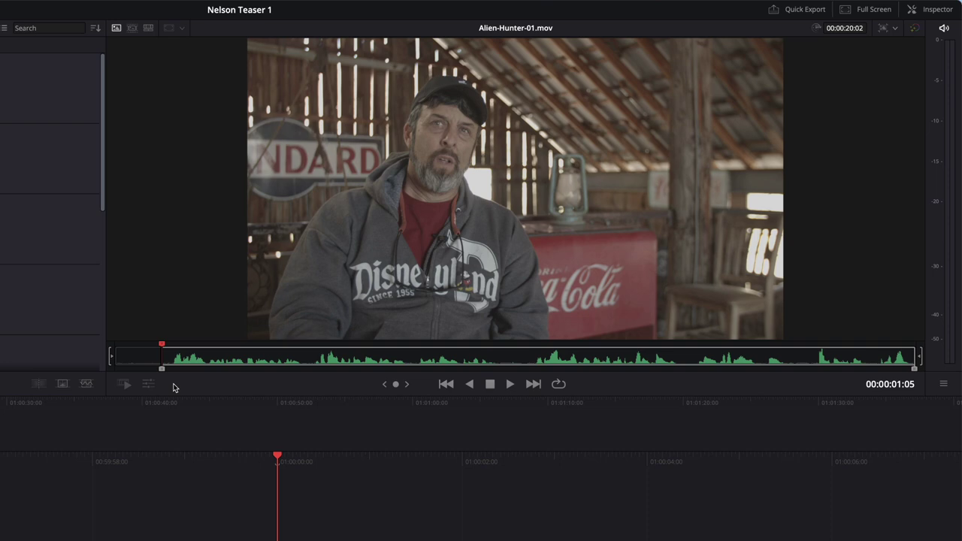
pyautogui.press('space')
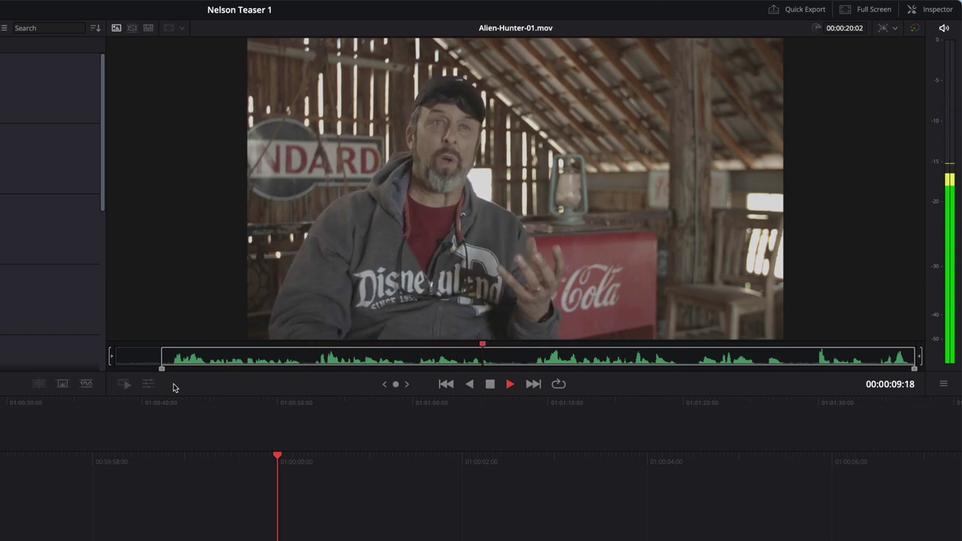
pyautogui.press('o')
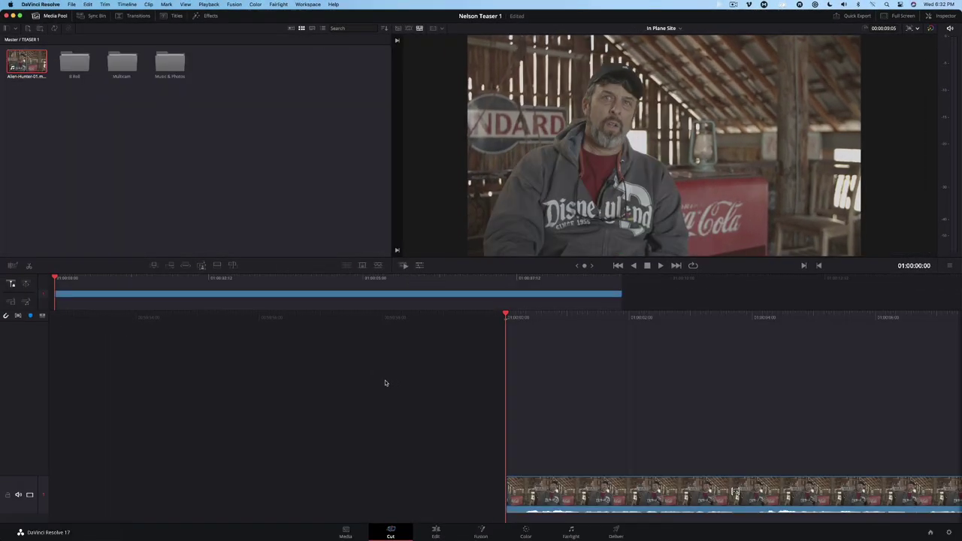
# - Save the project and switch the viewer back to the Alien-Hunter-01 source clip
pyautogui.press('super+s')
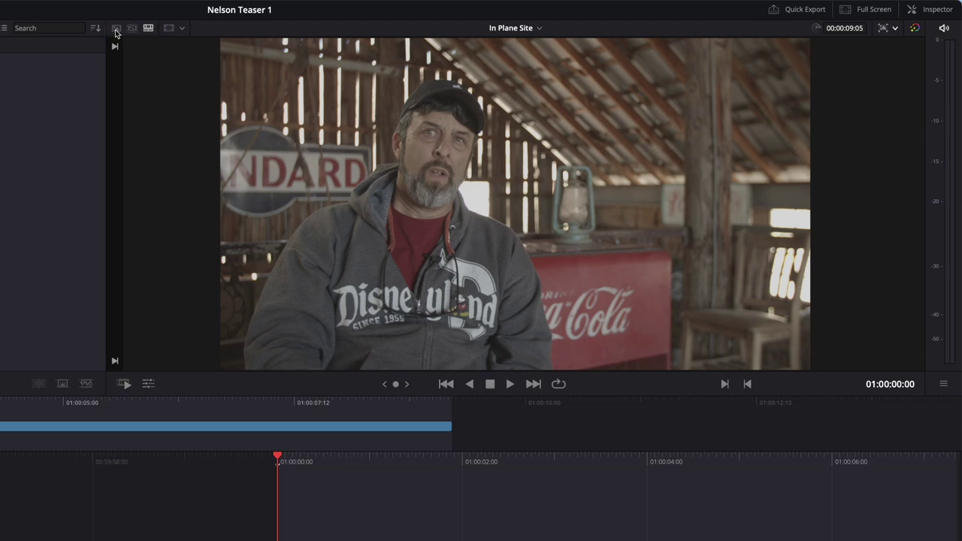
pyautogui.click(115, 28)
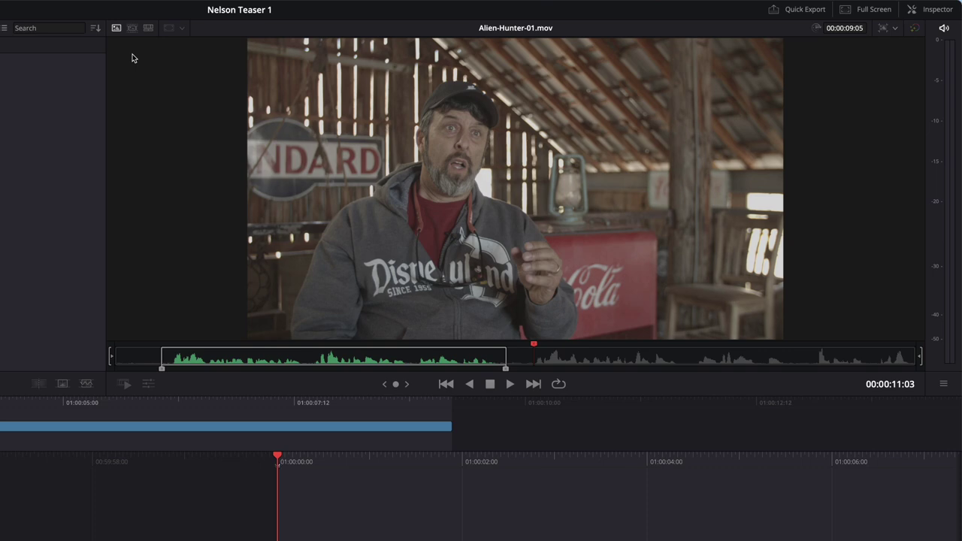
pyautogui.press('q')
pyautogui.press('q')
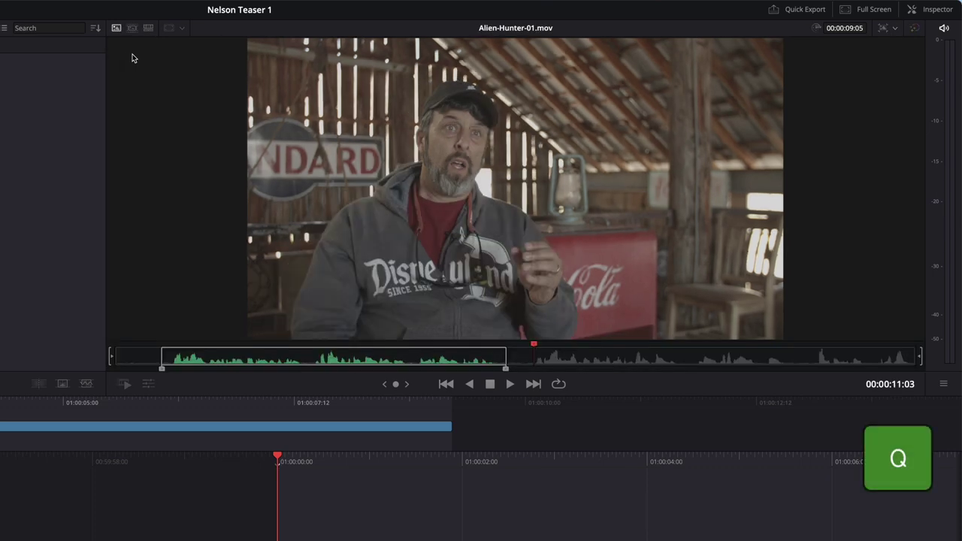
pyautogui.press('q')
pyautogui.press('q')
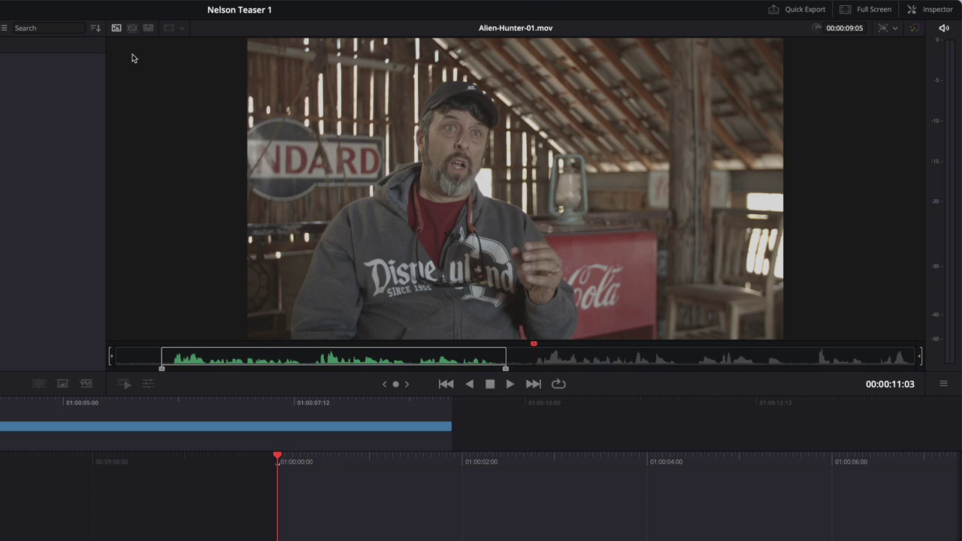
# - Mark a second range on the clip from 11:00 to about 17:22
pyautogui.click(529, 348)
pyautogui.press('i')
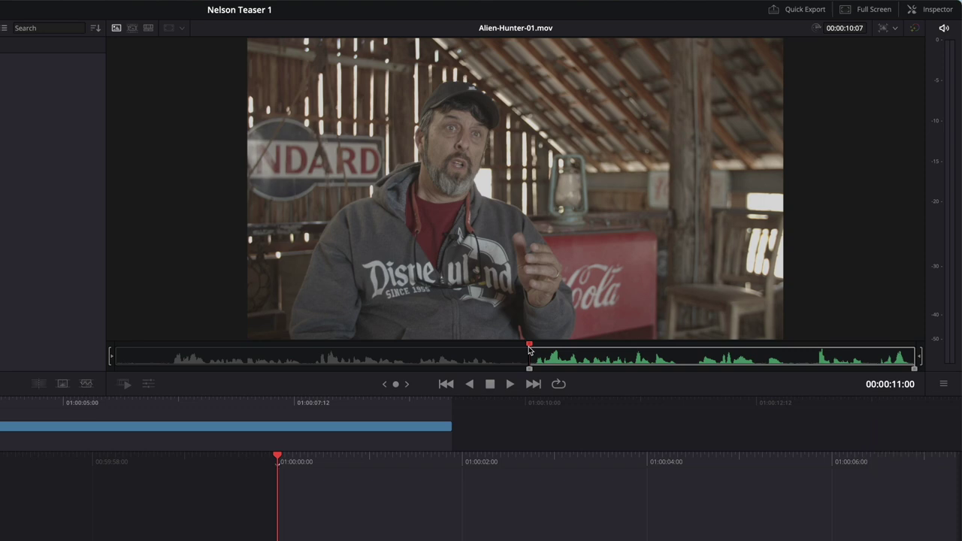
pyautogui.press('space')
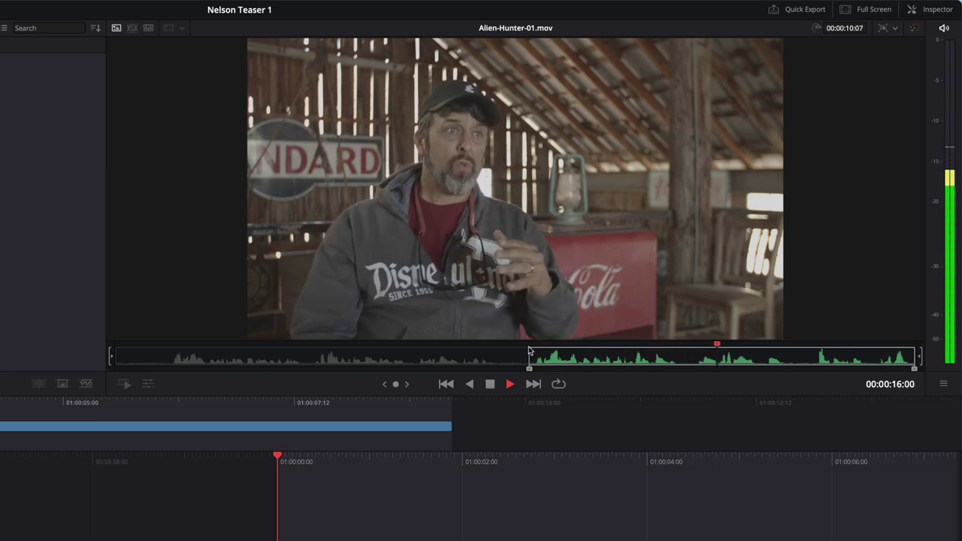
pyautogui.press('o')
pyautogui.press('space')
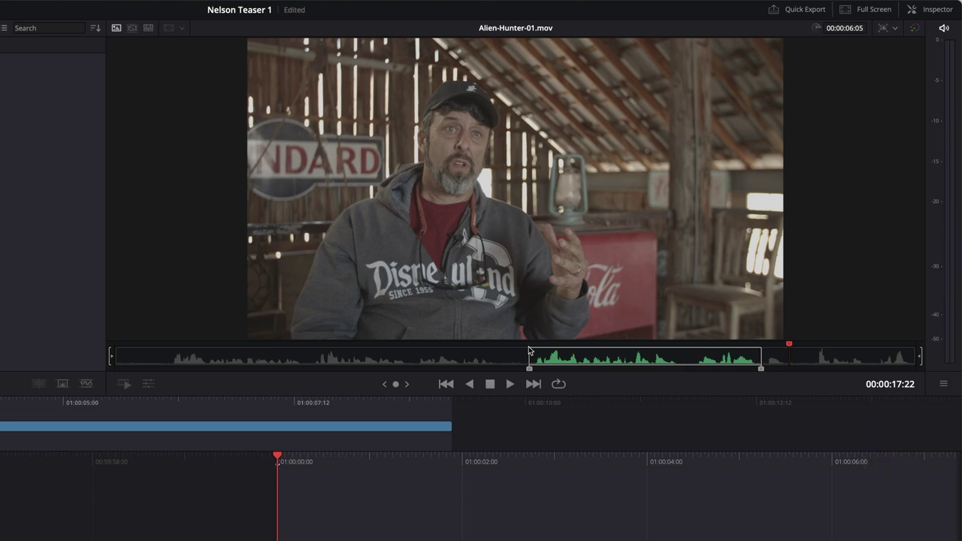
# - Trim the second range's in point a few frames later so it lasts 05:20
pyautogui.click(109, 359)
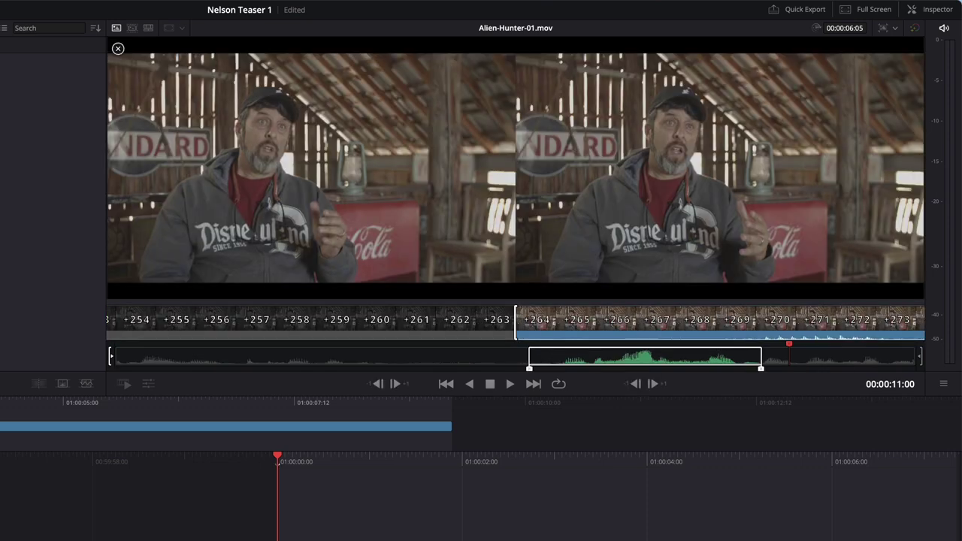
pyautogui.press(',')
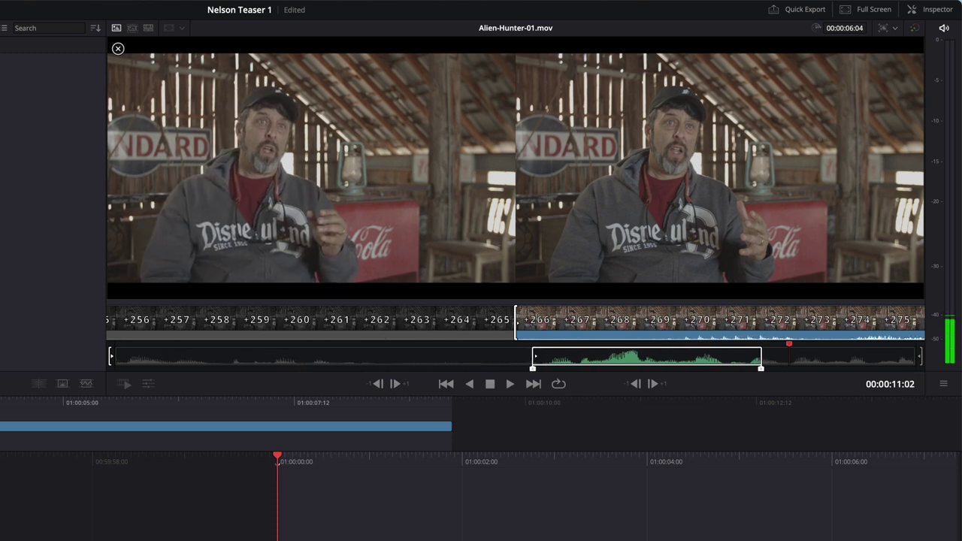
pyautogui.press(',')
pyautogui.press(',')
pyautogui.press(',')
pyautogui.press(',')
pyautogui.press(',')
pyautogui.press(',')
pyautogui.press(',')
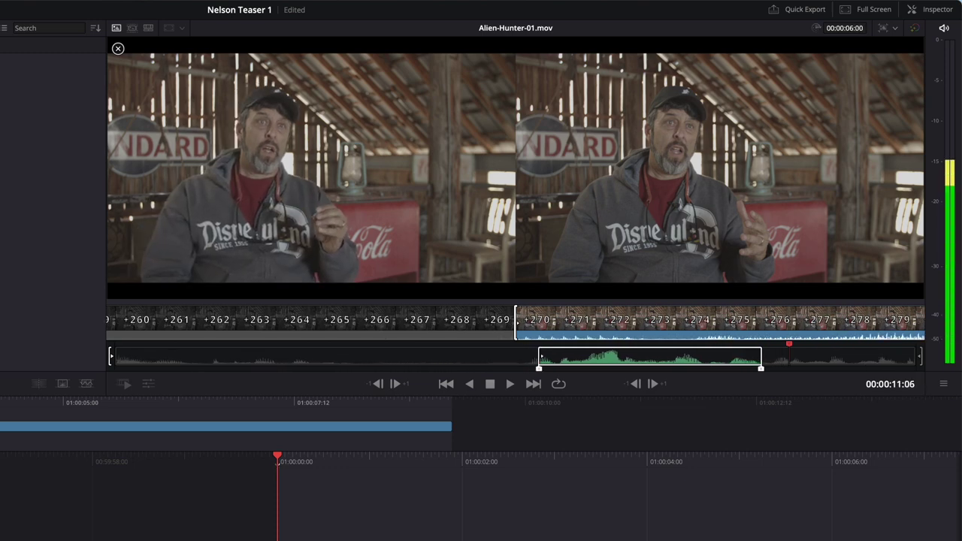
pyautogui.press('.')
pyautogui.press('.')
pyautogui.press('.')
pyautogui.press('.')
pyautogui.press('.')
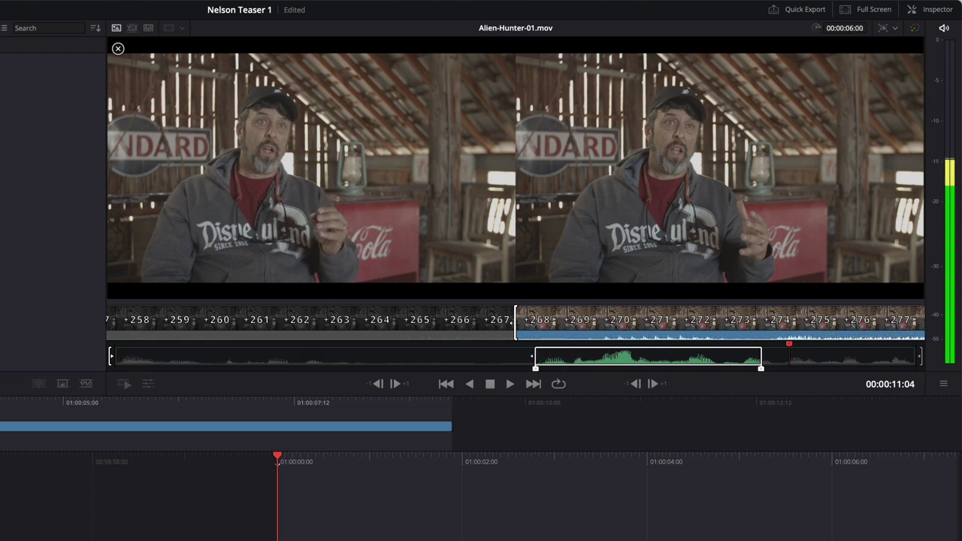
pyautogui.press(',')
pyautogui.press(',')
pyautogui.press(',')
pyautogui.press(',')
pyautogui.press(',')
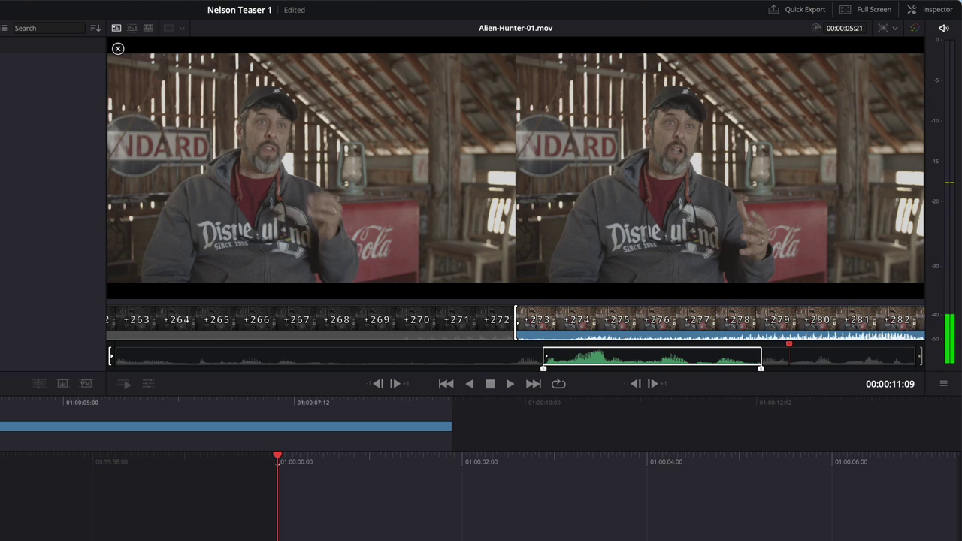
pyautogui.press('Escape')
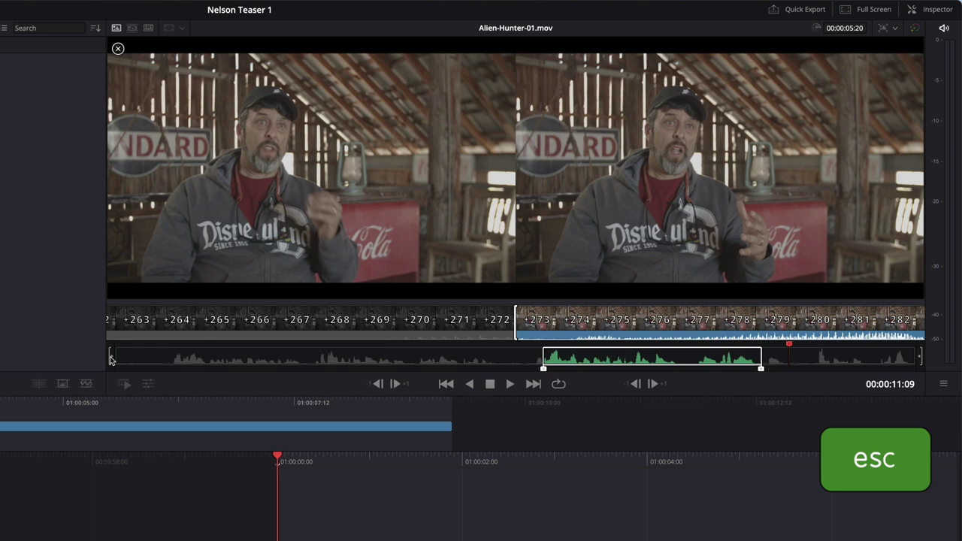
# - Play back the trimmed range, then start frame-by-frame trimming of its out point
pyautogui.hotkey('shift', 'l')
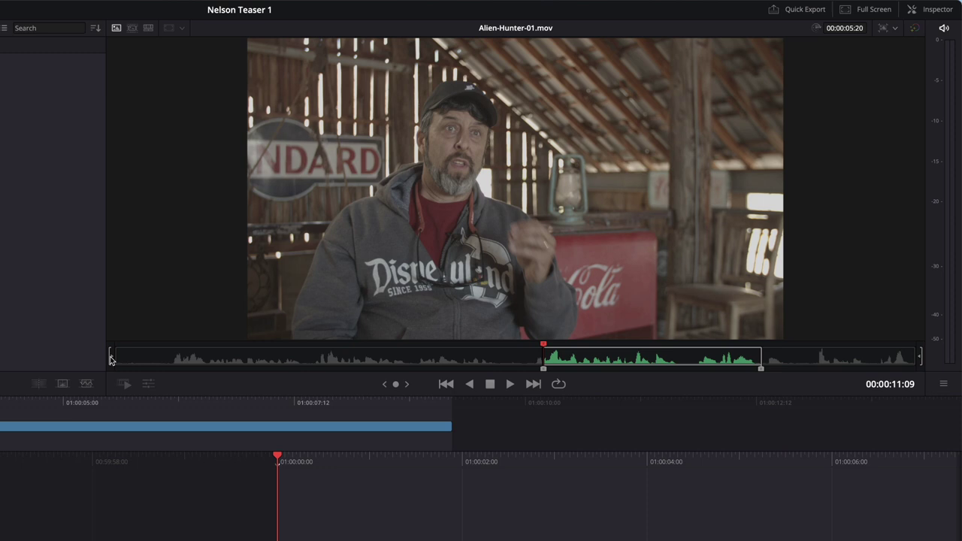
pyautogui.press('space')
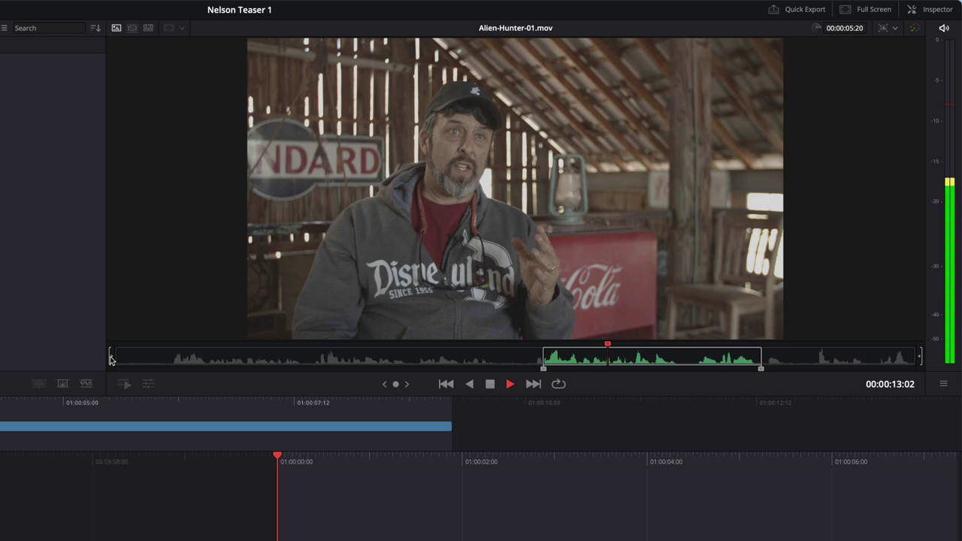
pyautogui.press('space')
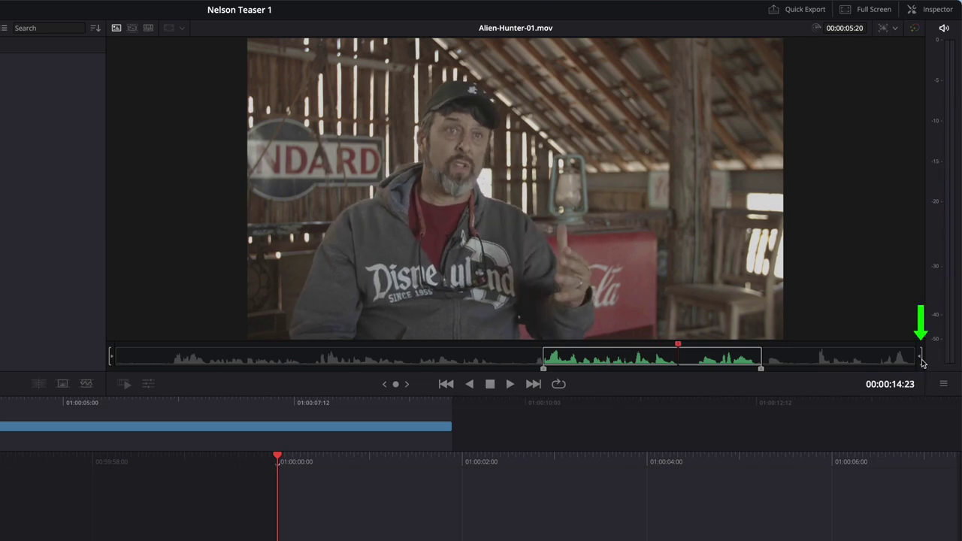
pyautogui.click(921, 357)
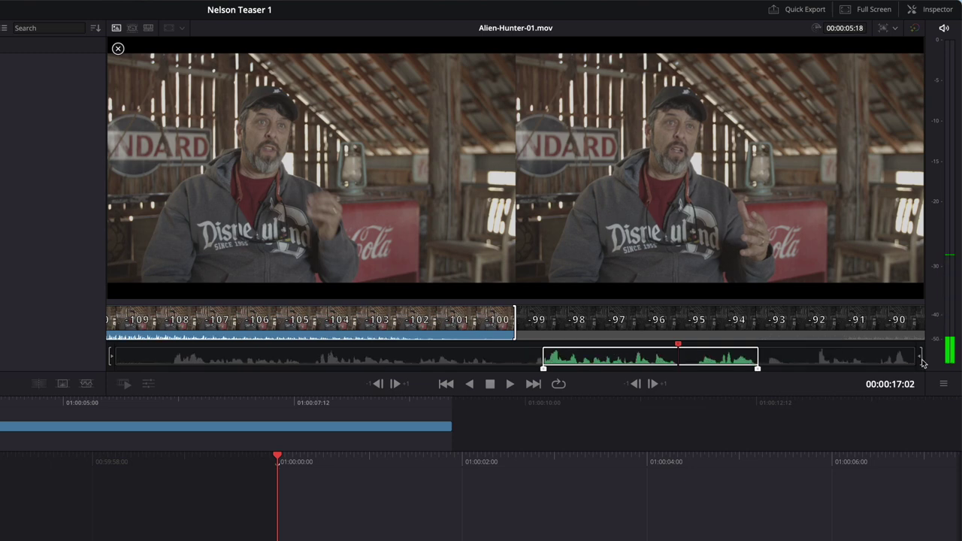
pyautogui.moveTo(923, 364); pyautogui.dragTo(923, 364)
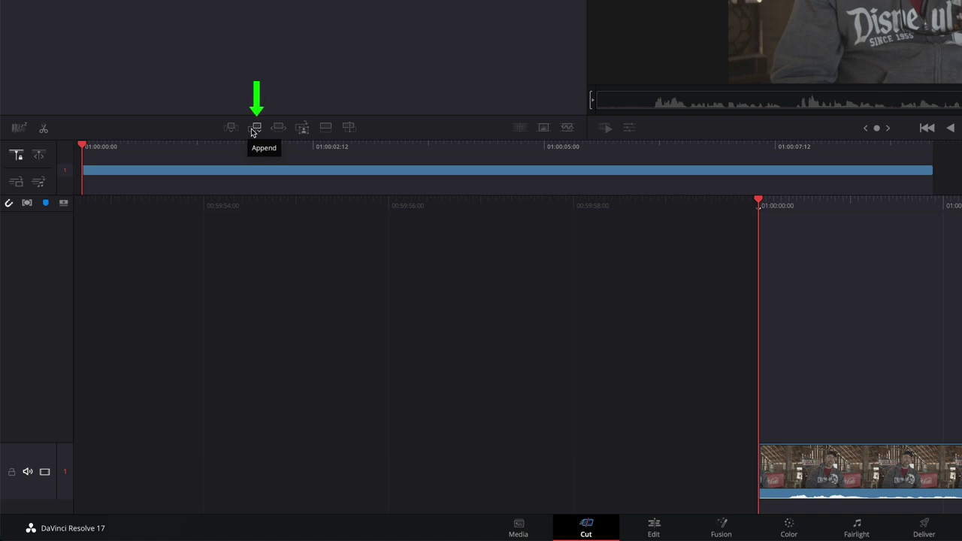
pyautogui.click(256, 128)
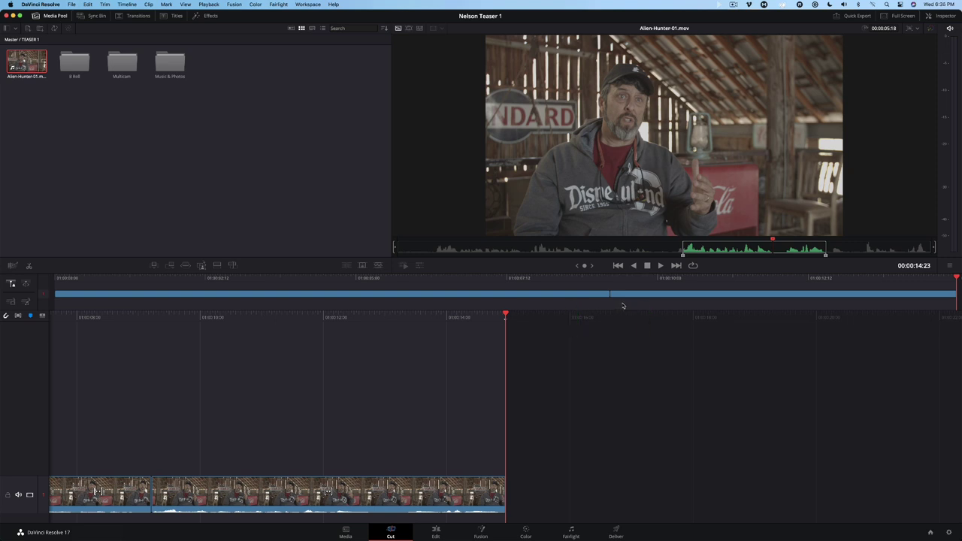
pyautogui.moveTo(658, 281); pyautogui.dragTo(515, 295)
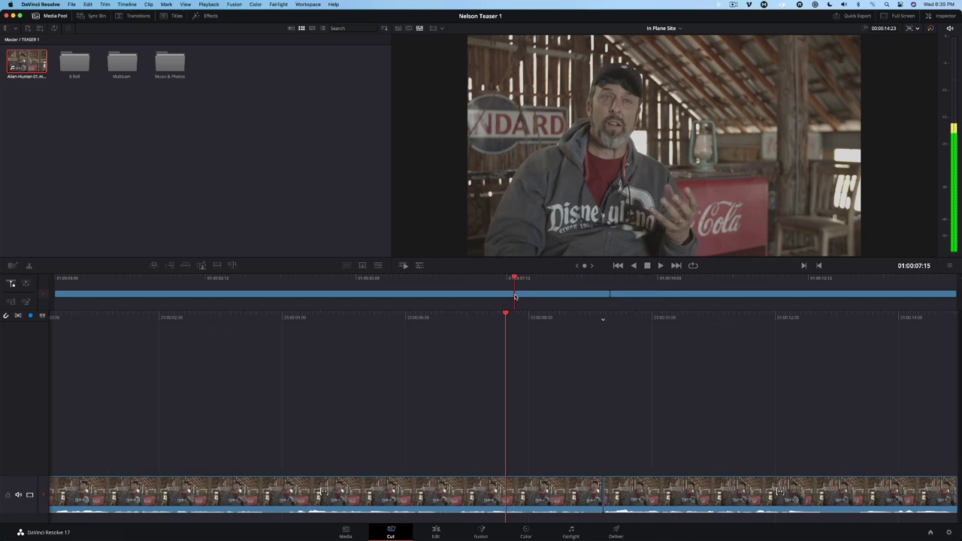
pyautogui.press('space')
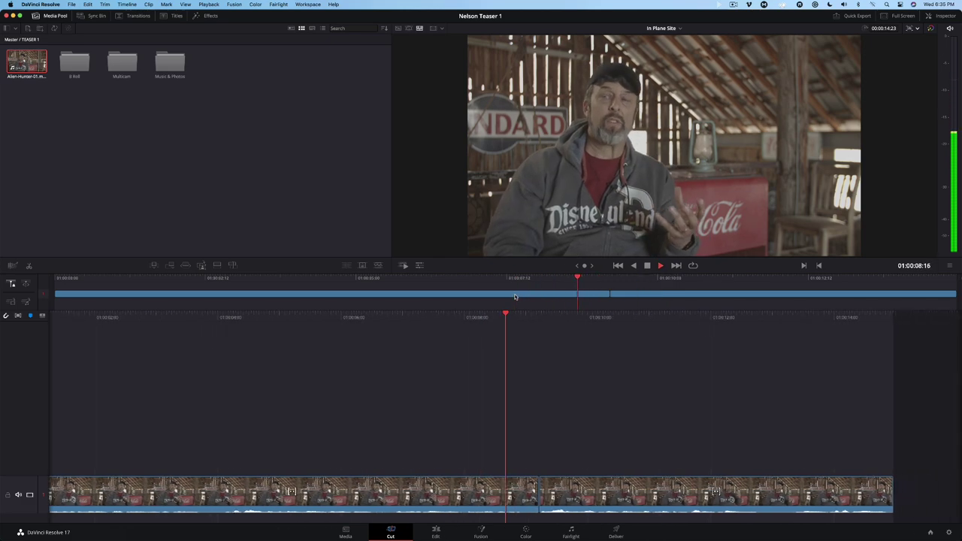
pyautogui.press('space')
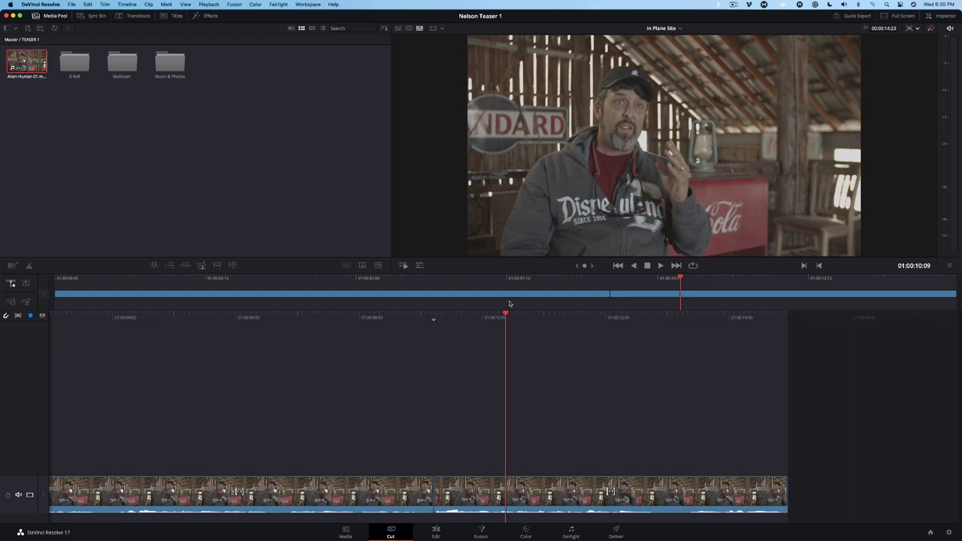
pyautogui.moveTo(681, 277); pyautogui.dragTo(653, 278)
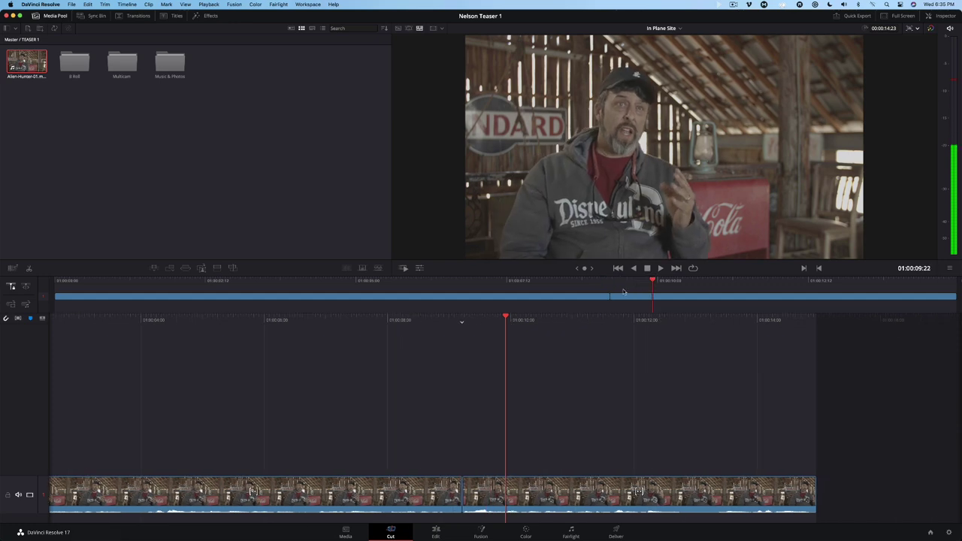
pyautogui.moveTo(462, 322); pyautogui.dragTo(581, 337)
pyautogui.press('space')
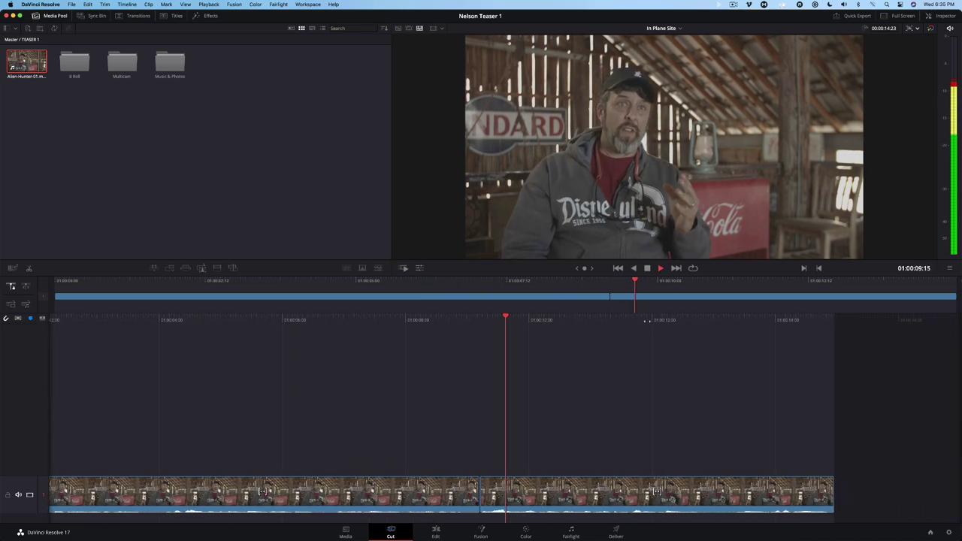
pyautogui.press('space')
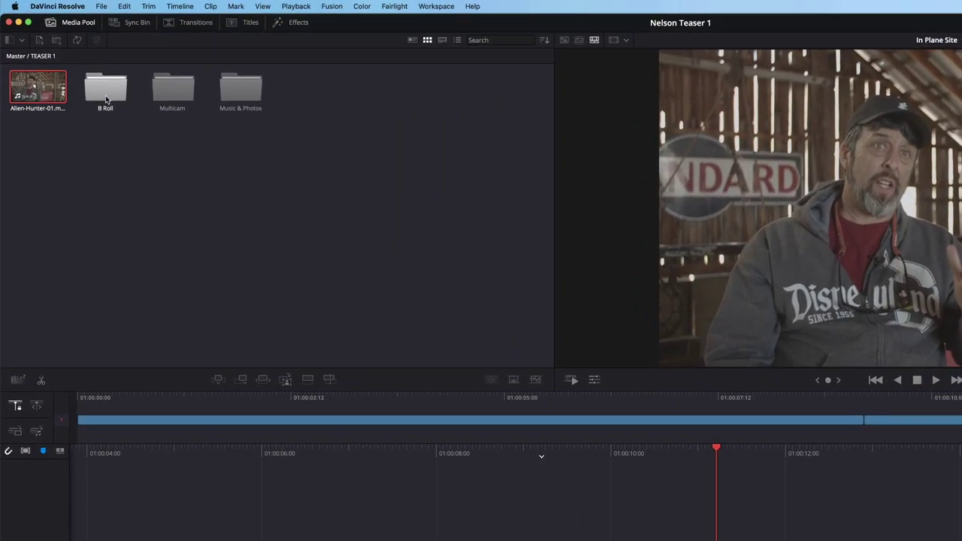
# - Select all seven clips in the B Roll bin and set their clip colour to Pink
pyautogui.doubleClick(75, 69)
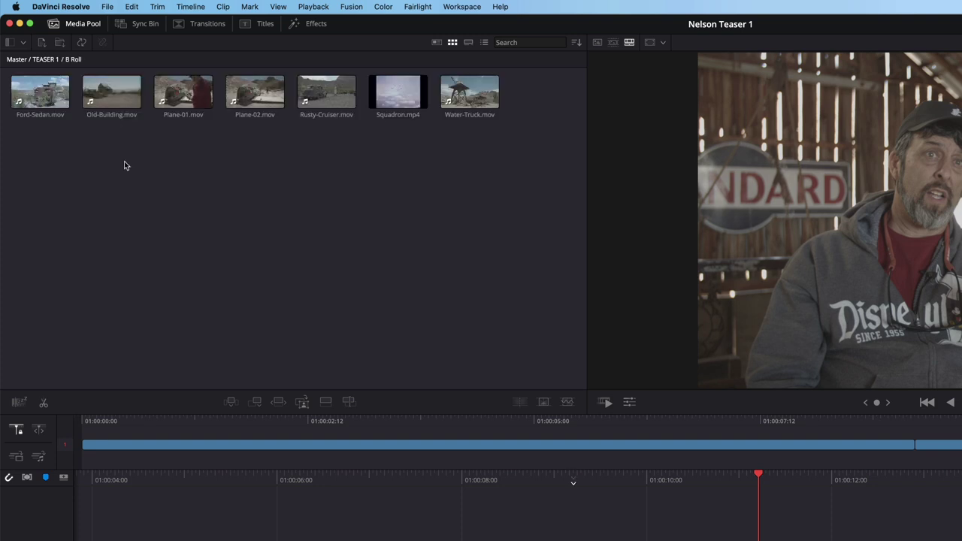
pyautogui.moveTo(528, 109); pyautogui.dragTo(46, 104)
pyautogui.rightClick(41, 91)
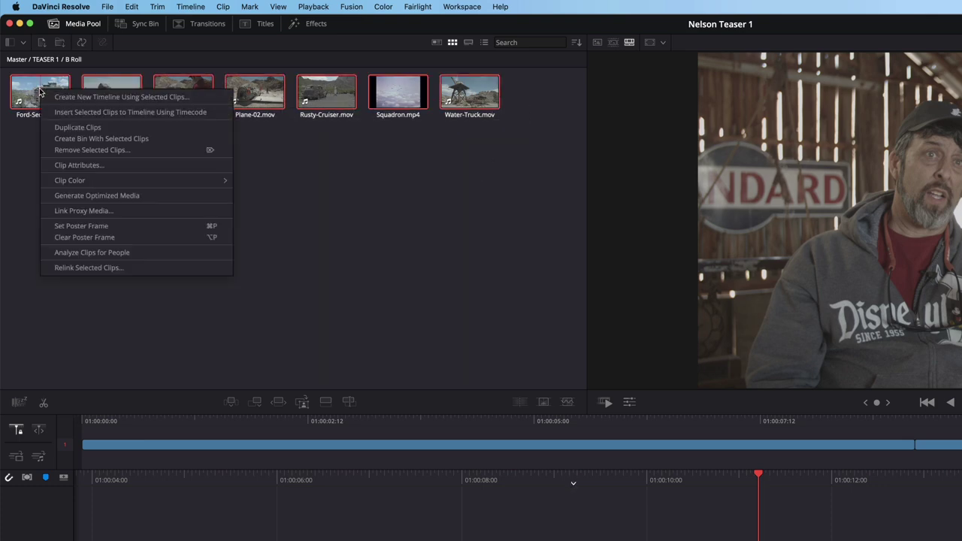
pyautogui.moveTo(62, 181)
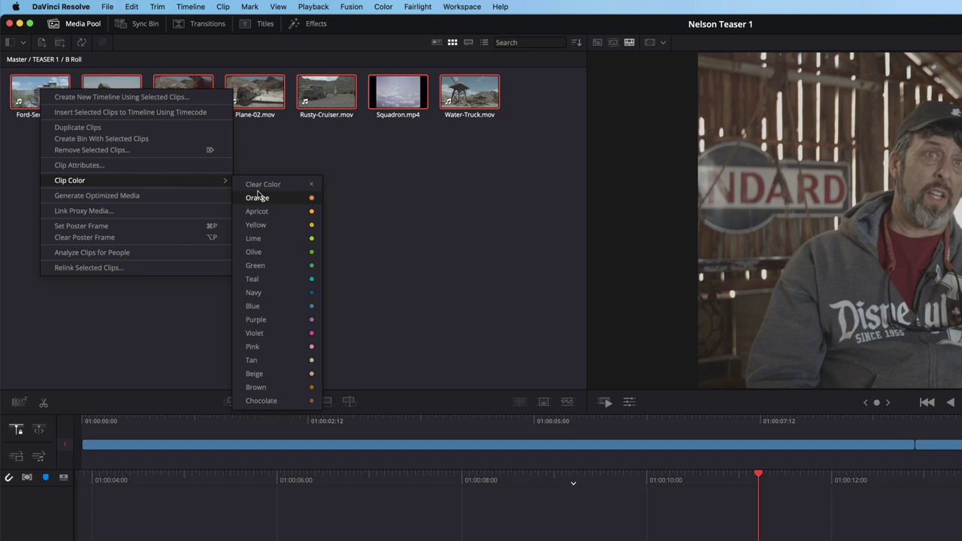
pyautogui.click(252, 346)
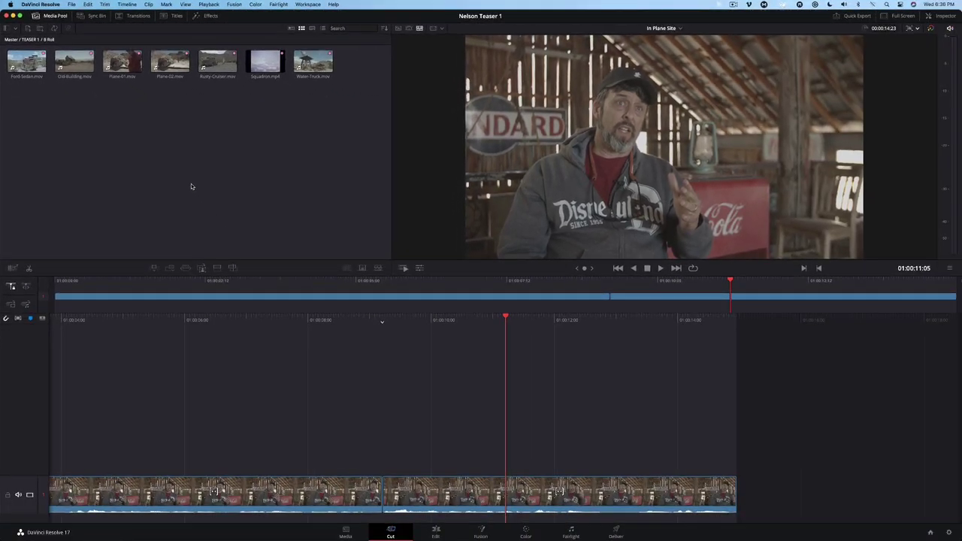
# - Preview Ford-Sedan, Old-Building, Plane-01 and Plane-02, clearing Plane-02's in and out marks
pyautogui.click(27, 68)
pyautogui.click(77, 67)
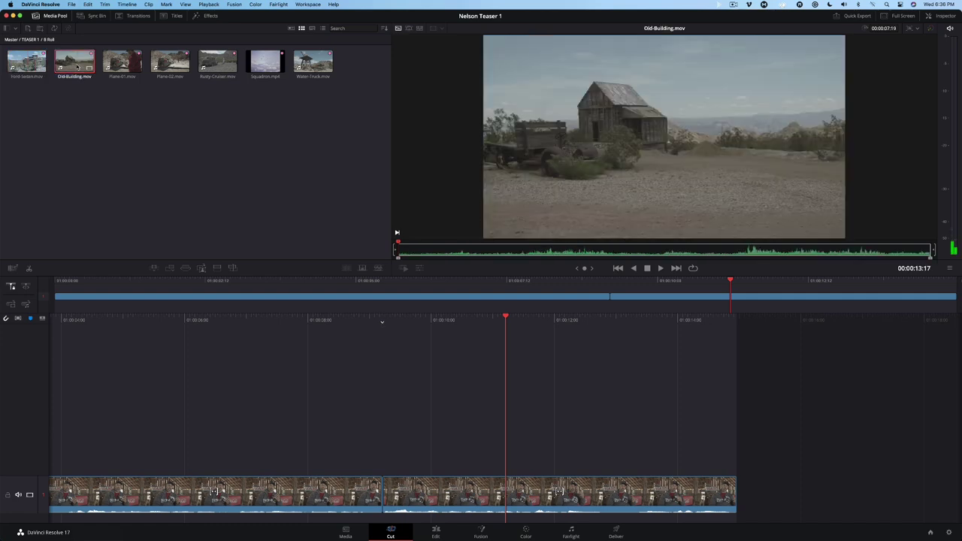
pyautogui.click(122, 66)
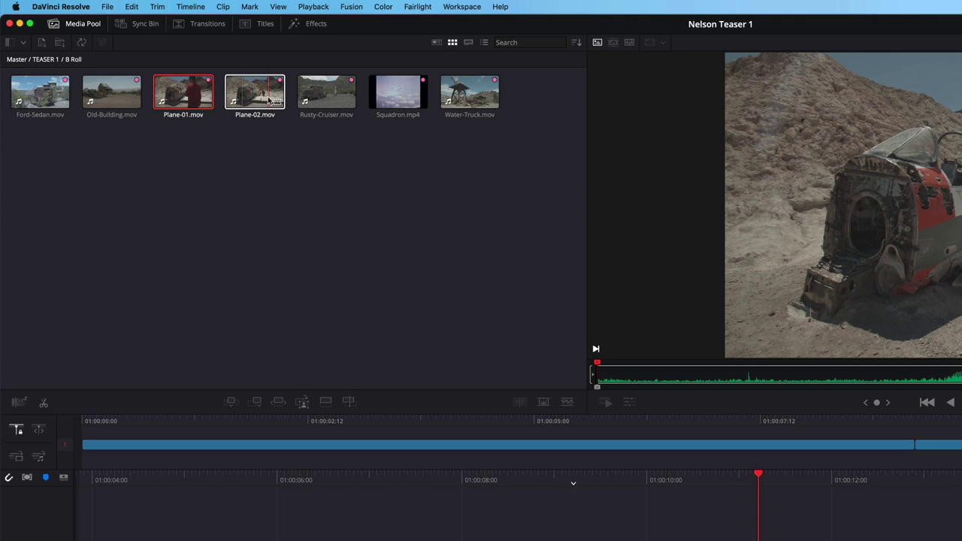
pyautogui.click(268, 100)
pyautogui.hotkey('alt', 'x')
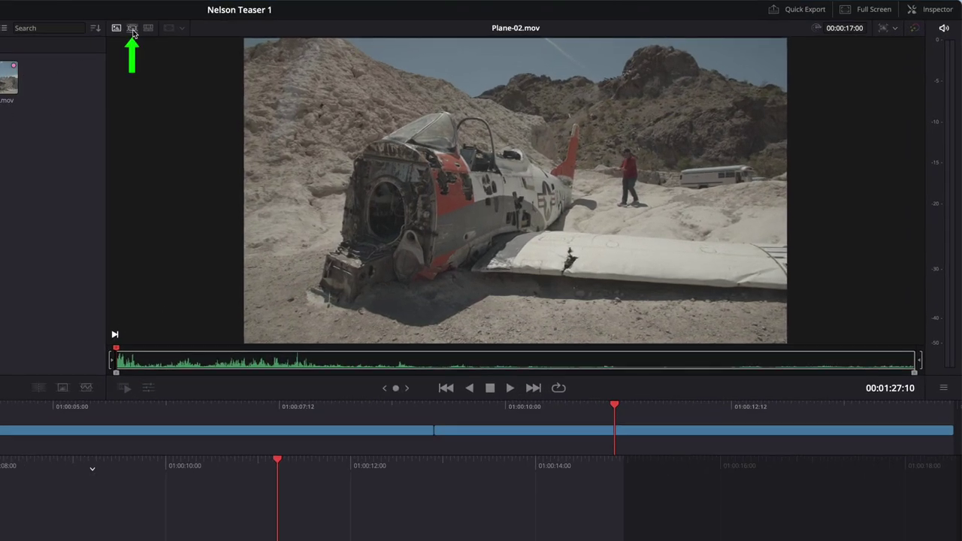
# - Review all B Roll clips as one continuous source tape
pyautogui.click(133, 29)
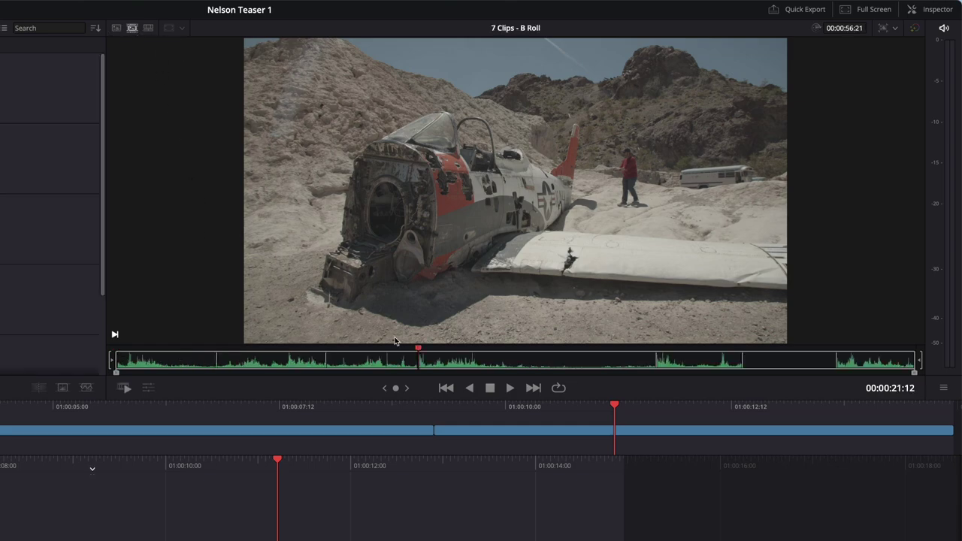
pyautogui.moveTo(411, 355); pyautogui.dragTo(529, 364)
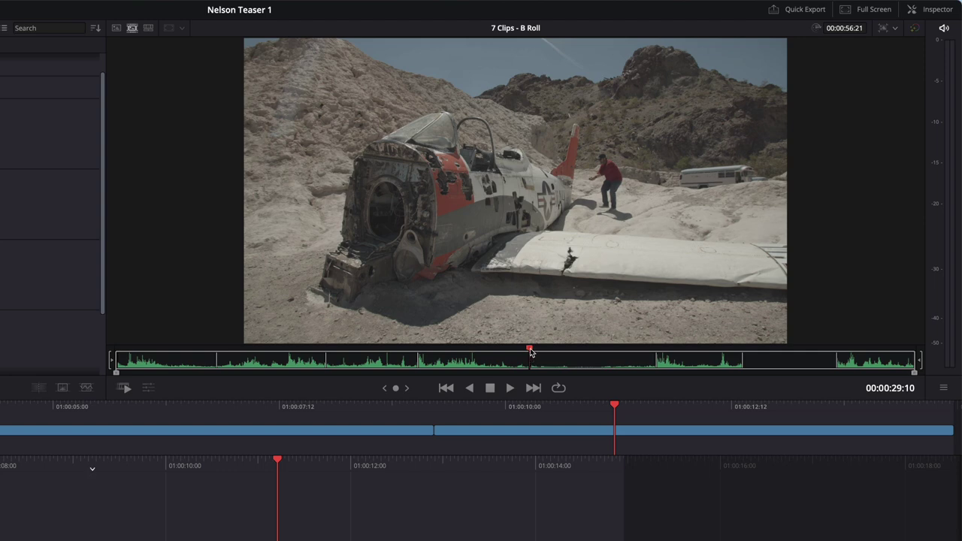
pyautogui.moveTo(529, 351); pyautogui.dragTo(126, 397)
pyautogui.click(125, 390)
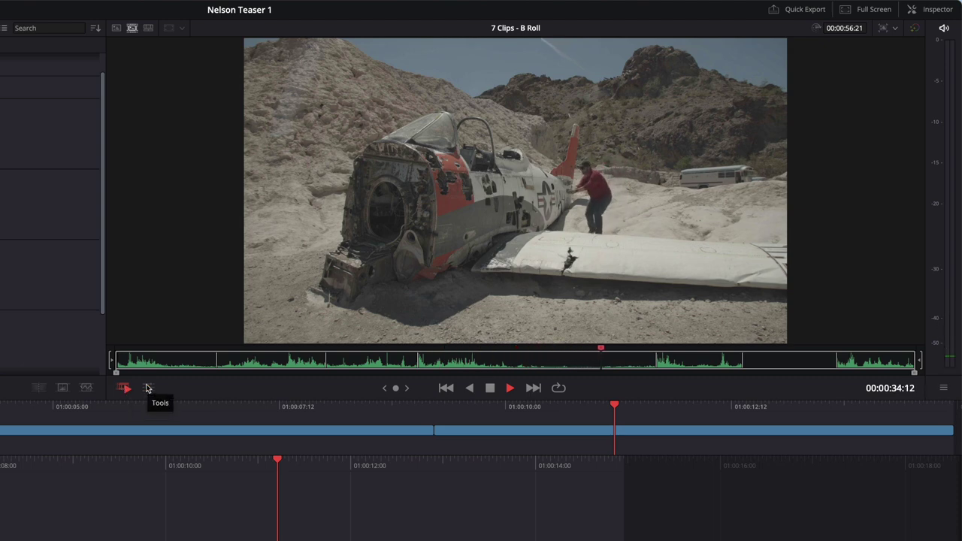
pyautogui.click(614, 349)
# - Mark a 3-second range on the Old-Building barn shot starting at 00:00:08:00
pyautogui.moveTo(614, 350); pyautogui.dragTo(234, 385)
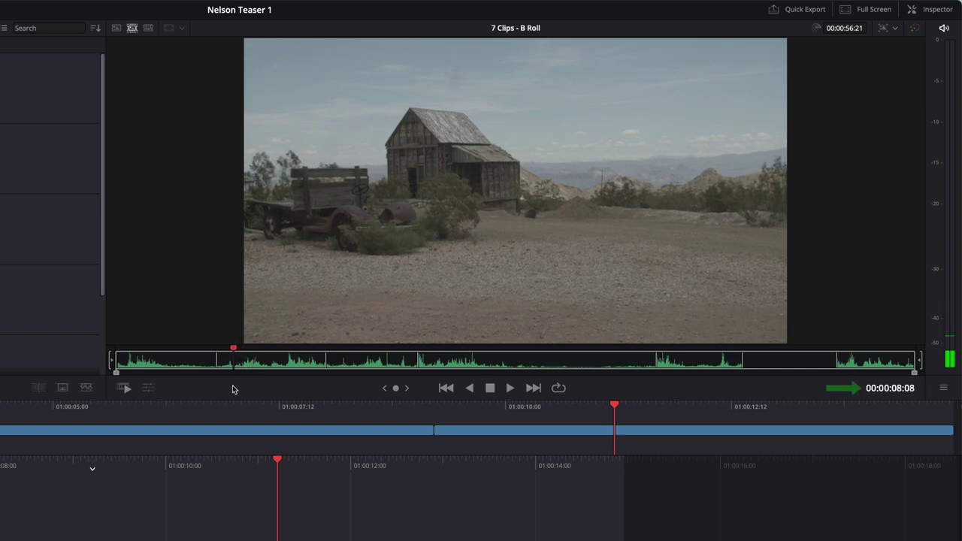
pyautogui.moveTo(232, 386); pyautogui.dragTo(228, 389)
pyautogui.press('i')
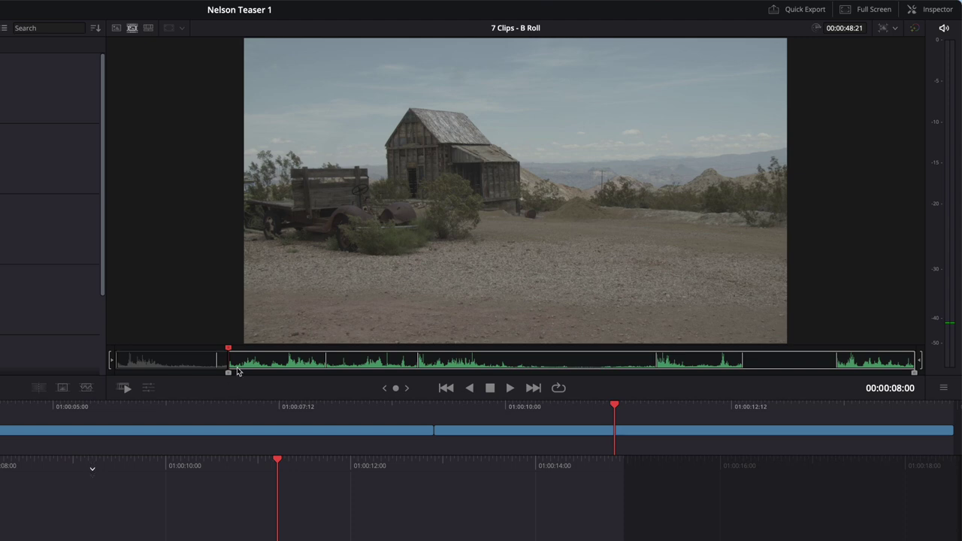
pyautogui.moveTo(229, 351); pyautogui.dragTo(285, 360)
pyautogui.press('o')
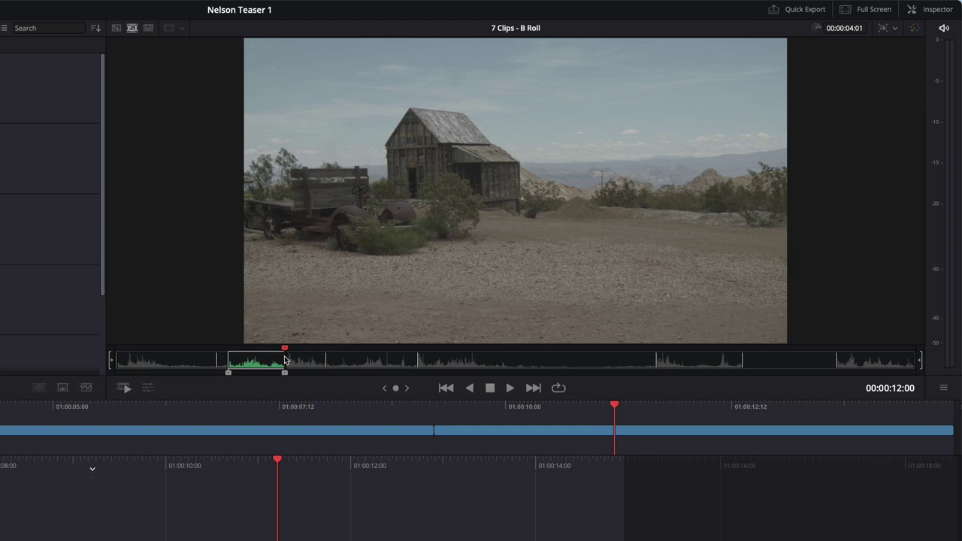
pyautogui.click(833, 30)
pyautogui.write('3.')
pyautogui.press('Return')
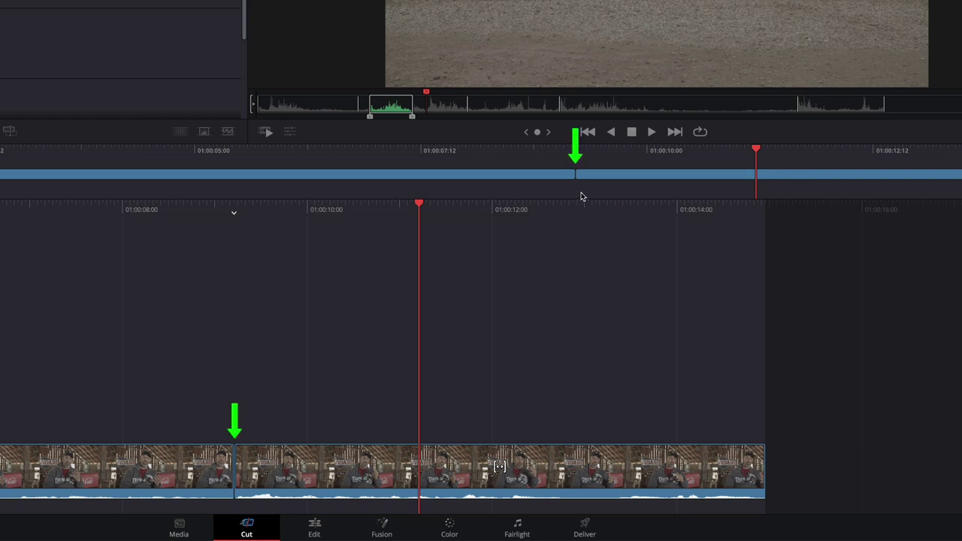
# - Smart-insert the marked 3-second Old-Building barn shot at the cut between the two interview takes
pyautogui.moveTo(757, 149); pyautogui.dragTo(638, 179)
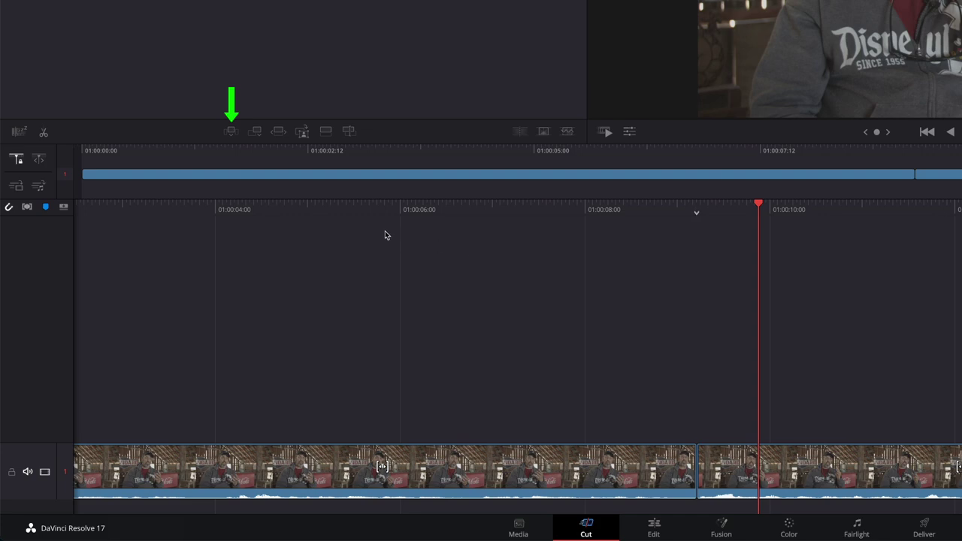
pyautogui.click(230, 132)
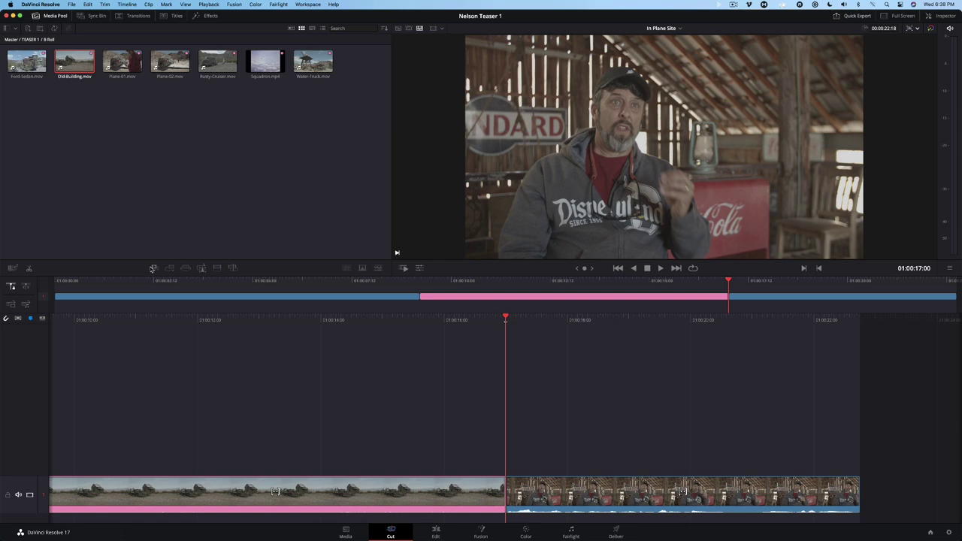
# - Insert the whole Rusty-Cruiser clip from the B Roll source tape after the barn shot
pyautogui.press('q')
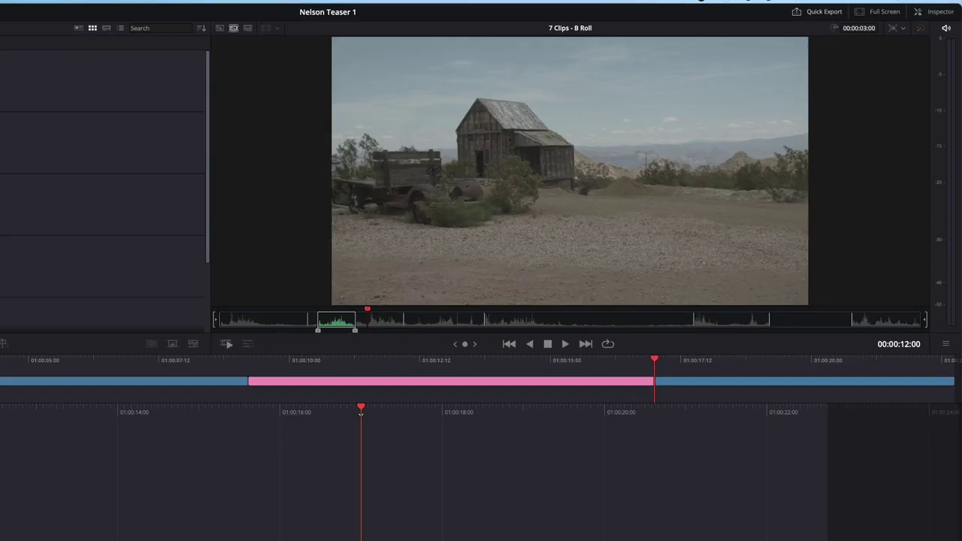
pyautogui.press('Down')
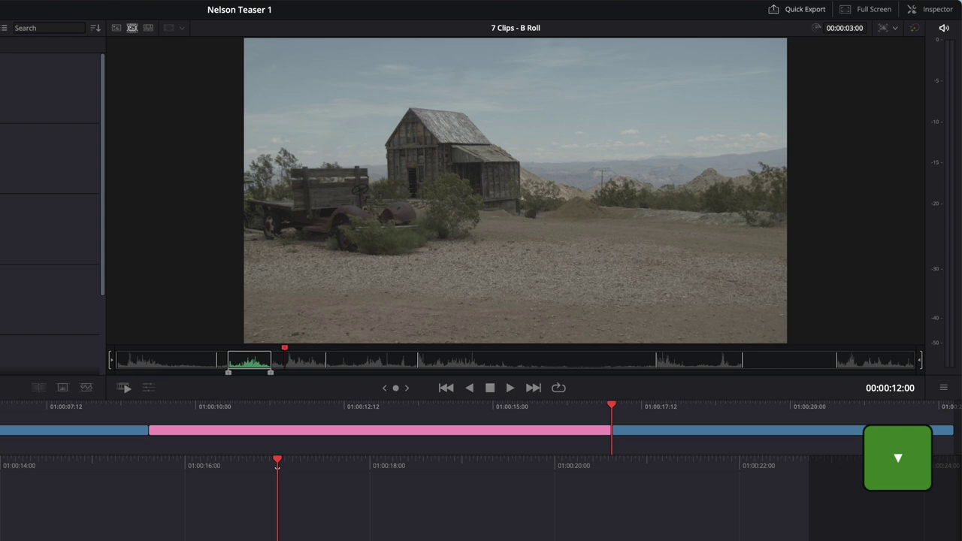
pyautogui.press('Down')
pyautogui.press('Down')
pyautogui.press('Down')
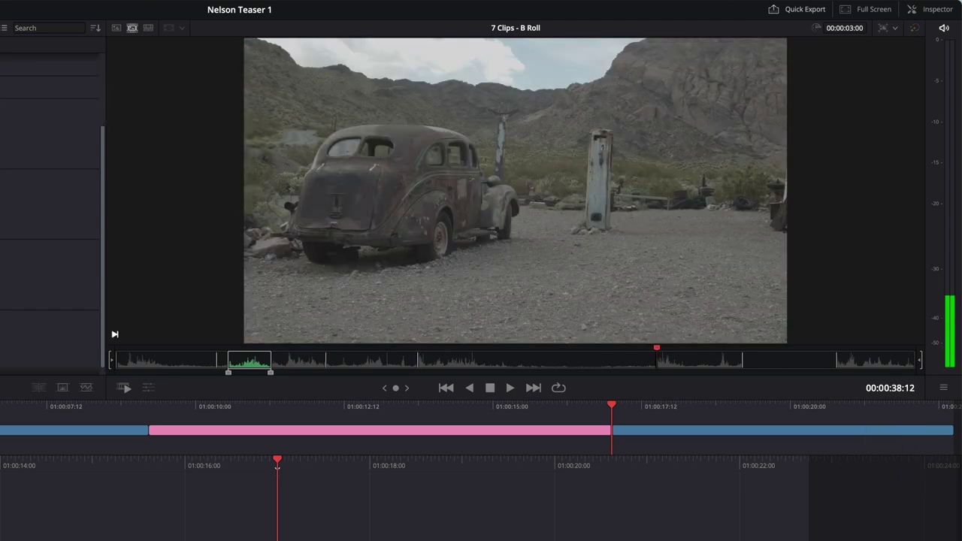
pyautogui.press('x')
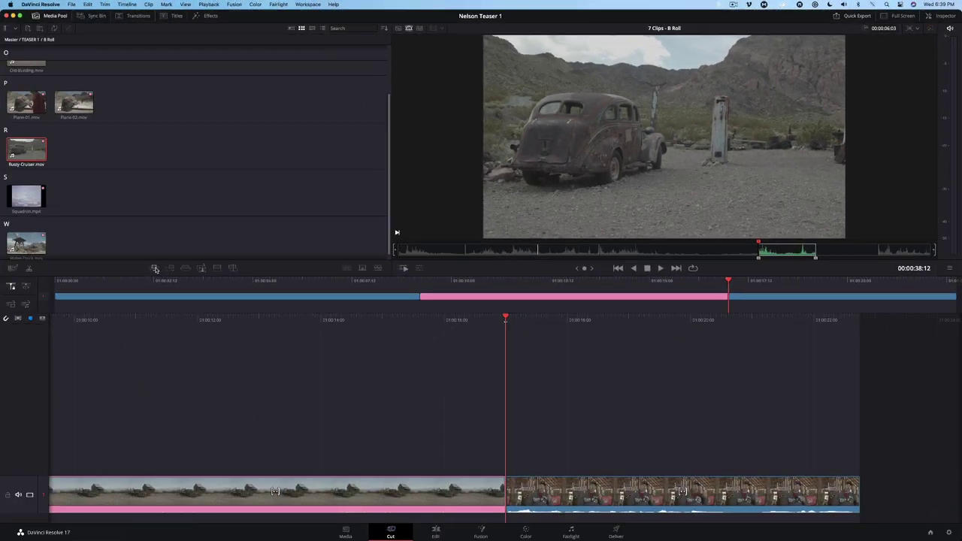
pyautogui.click(155, 269)
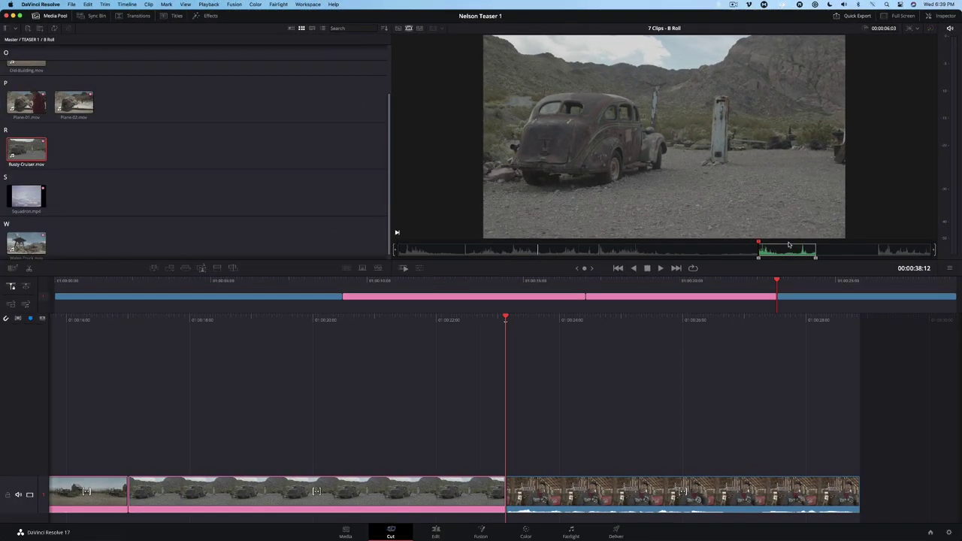
# - Insert the whole Water-Truck clip after it and play back the edited sequence
pyautogui.press('Down')
pyautogui.press('Down')
pyautogui.press('x')
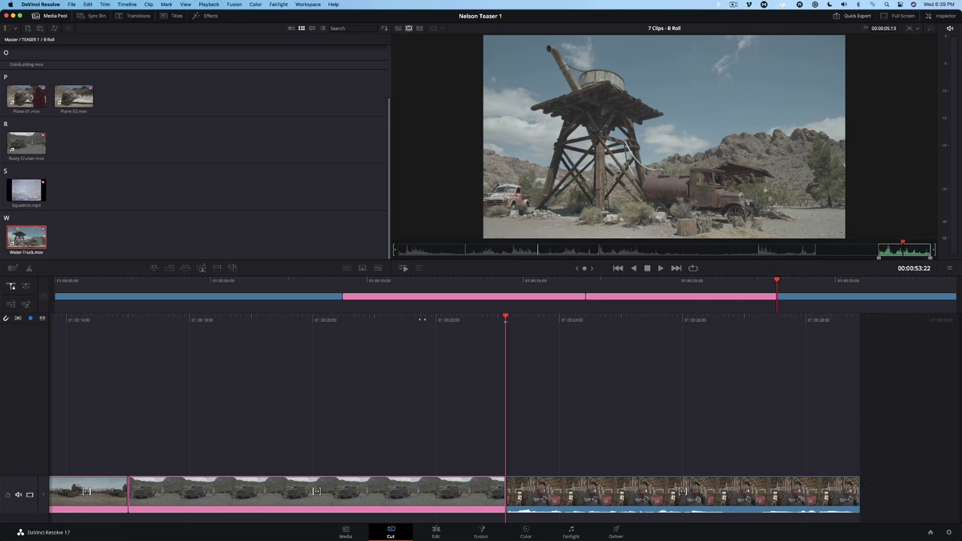
pyautogui.click(154, 268)
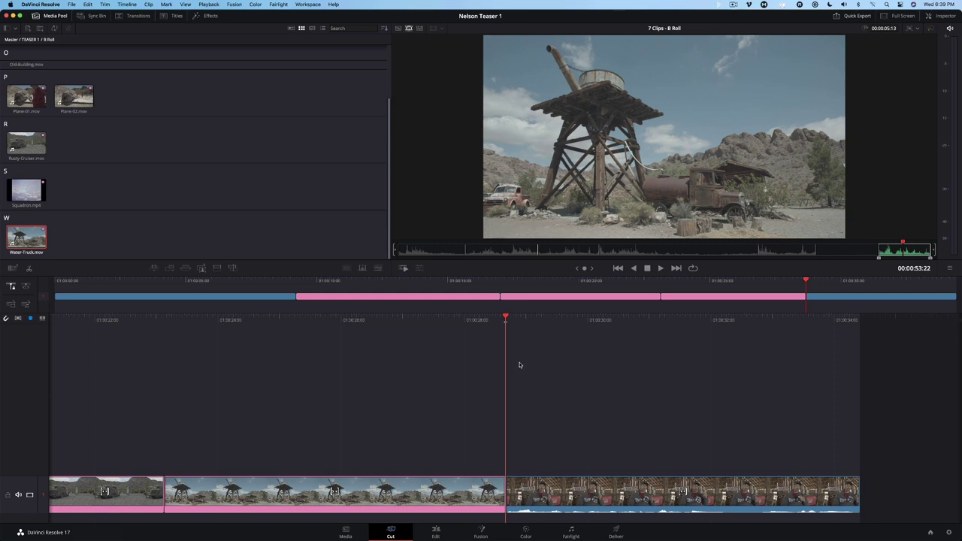
pyautogui.moveTo(804, 281); pyautogui.dragTo(256, 300)
pyautogui.press('space')
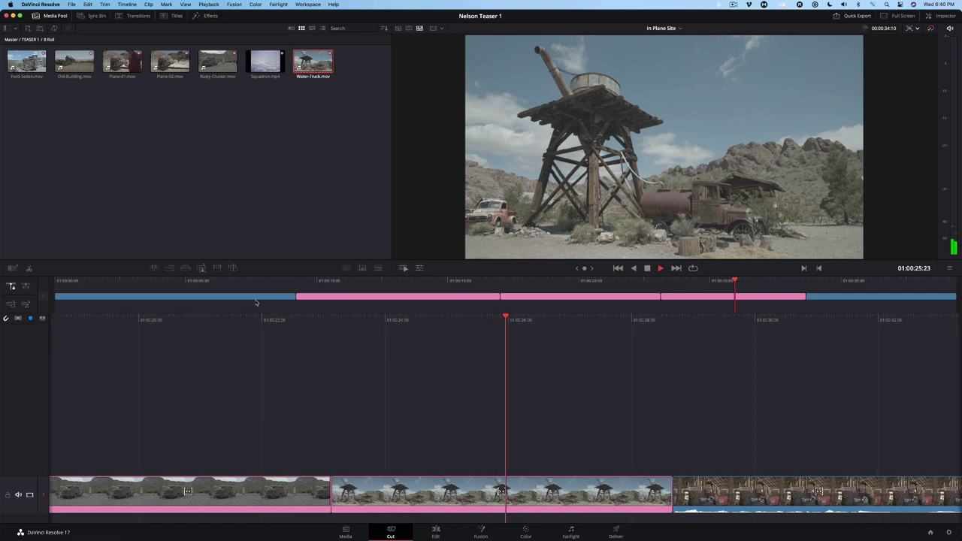
# - Stop playback and split the rusty car clip at the playhead
pyautogui.press('space')
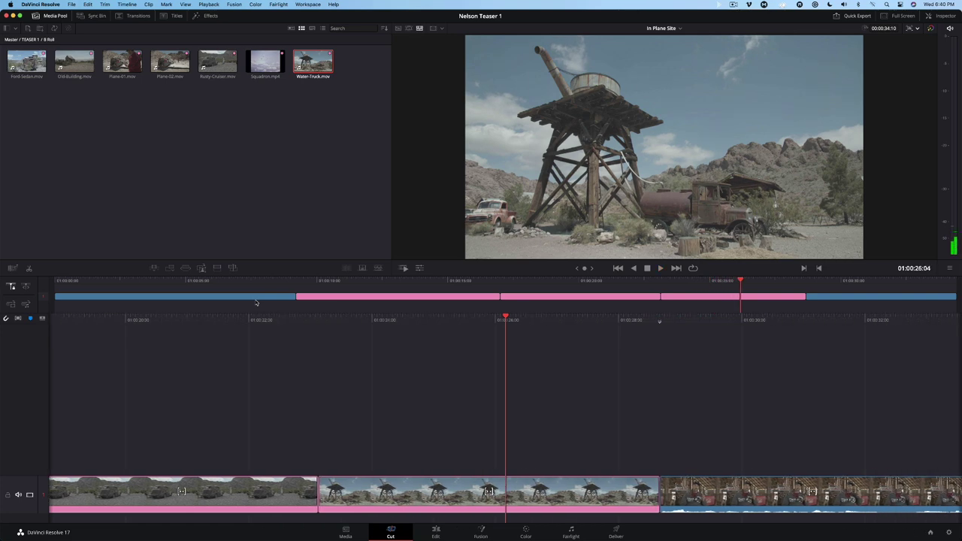
pyautogui.click(576, 282)
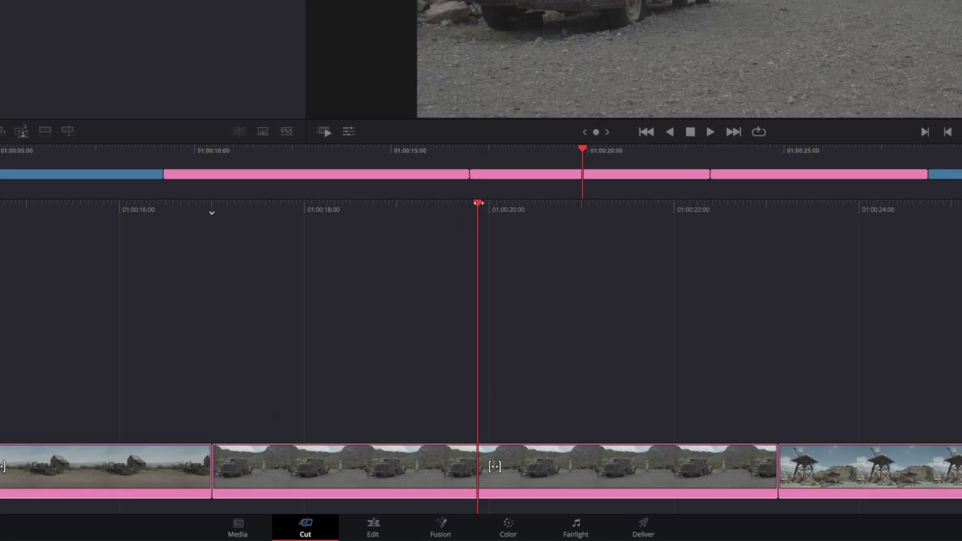
pyautogui.moveTo(478, 203)
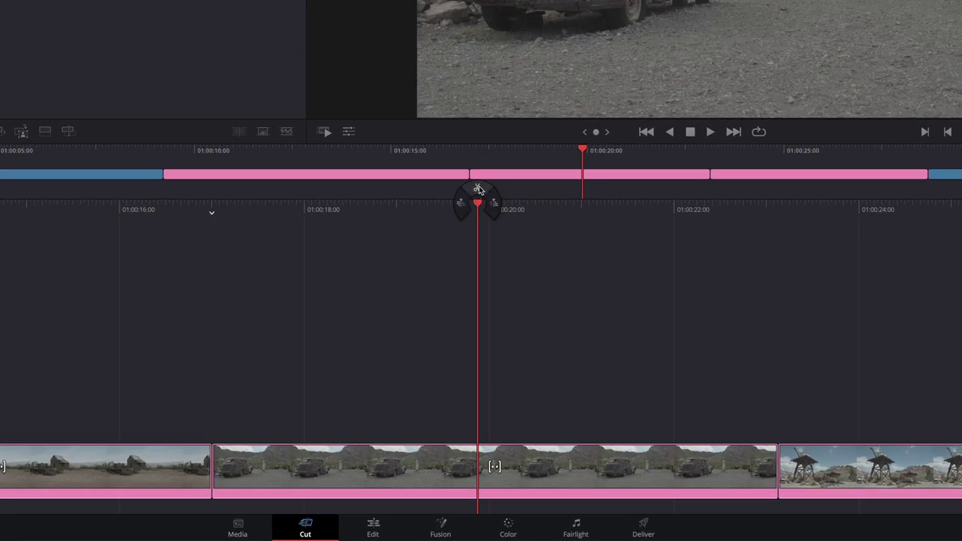
pyautogui.click(478, 189)
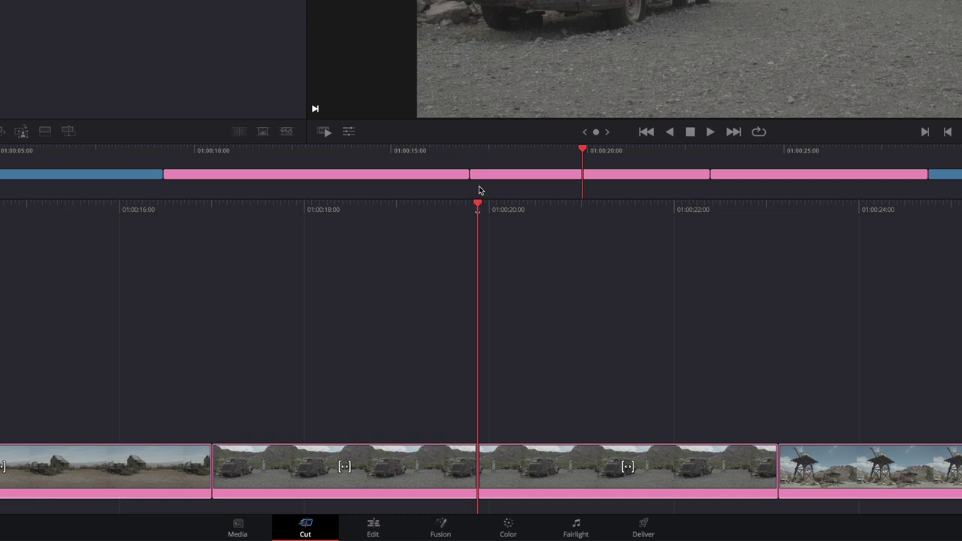
pyautogui.moveTo(594, 156); pyautogui.dragTo(649, 161)
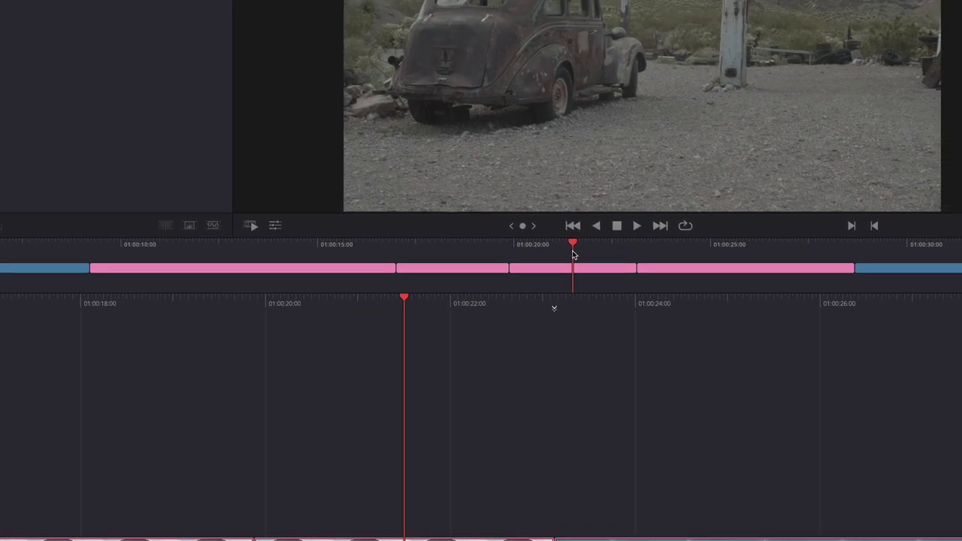
# - Load the Ford-Sedan car shot from the B Roll source tape into the viewer
pyautogui.press('q')
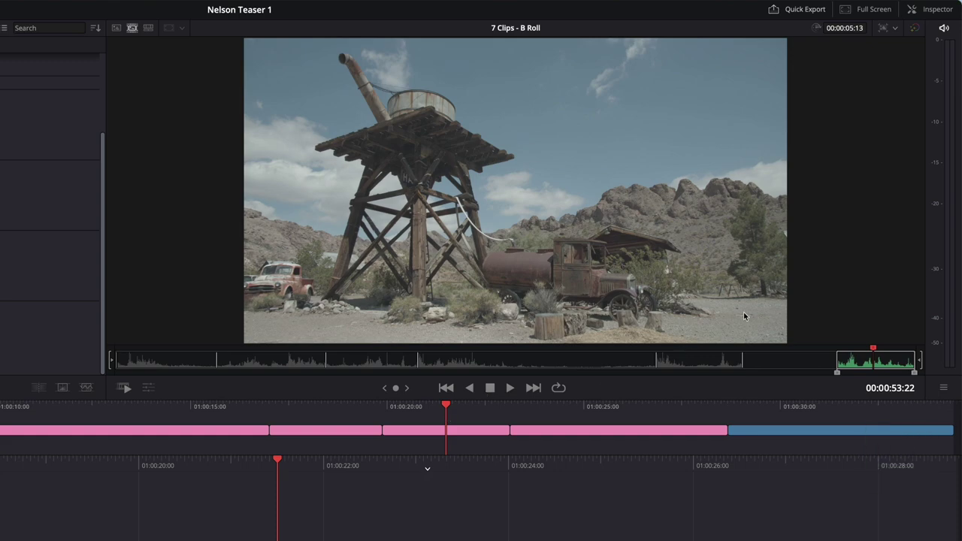
pyautogui.click(672, 363)
pyautogui.moveTo(666, 380)
pyautogui.mouseDown()
pyautogui.moveTo(528, 368)
pyautogui.moveTo(181, 373)
pyautogui.moveTo(180, 351)
pyautogui.moveTo(161, 355)
pyautogui.moveTo(172, 361)
pyautogui.mouseUp()
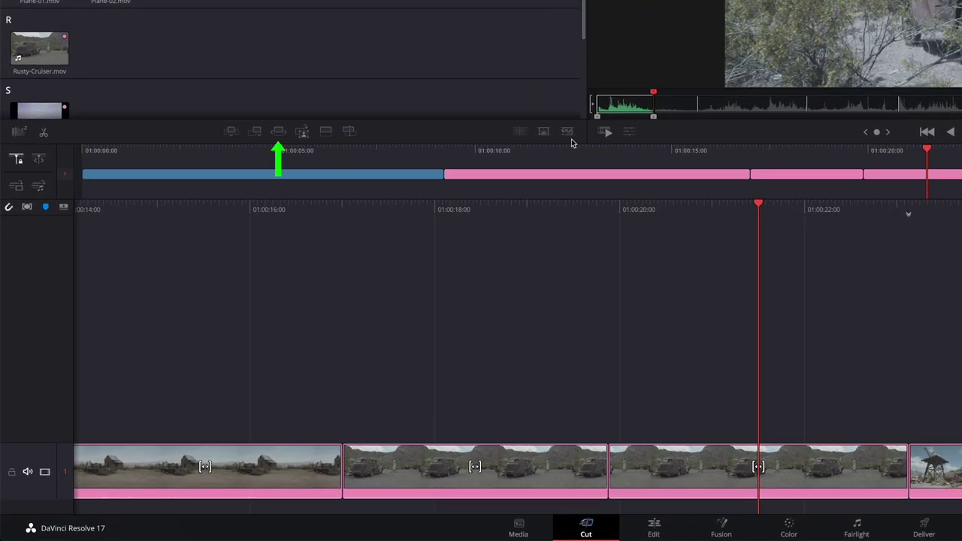
# - Ripple-overwrite the shot under the playhead with the marked 4-second Ford-Sedan range
pyautogui.click(278, 133)
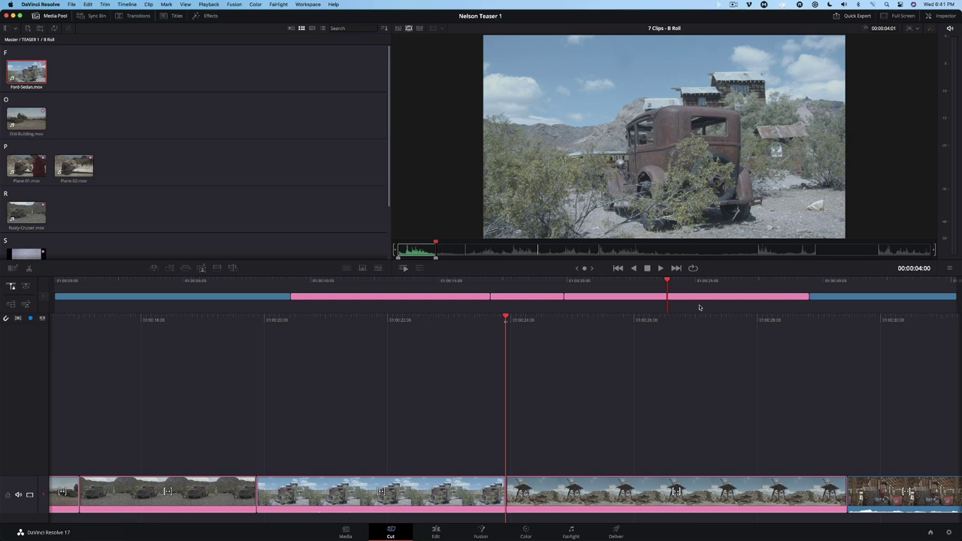
# - Roll-trim the cut between the Ford-Sedan and rusty-car shots roughly 12 frames later
pyautogui.moveTo(572, 295)
pyautogui.mouseDown()
pyautogui.moveTo(519, 293)
pyautogui.moveTo(560, 297)
pyautogui.mouseUp()
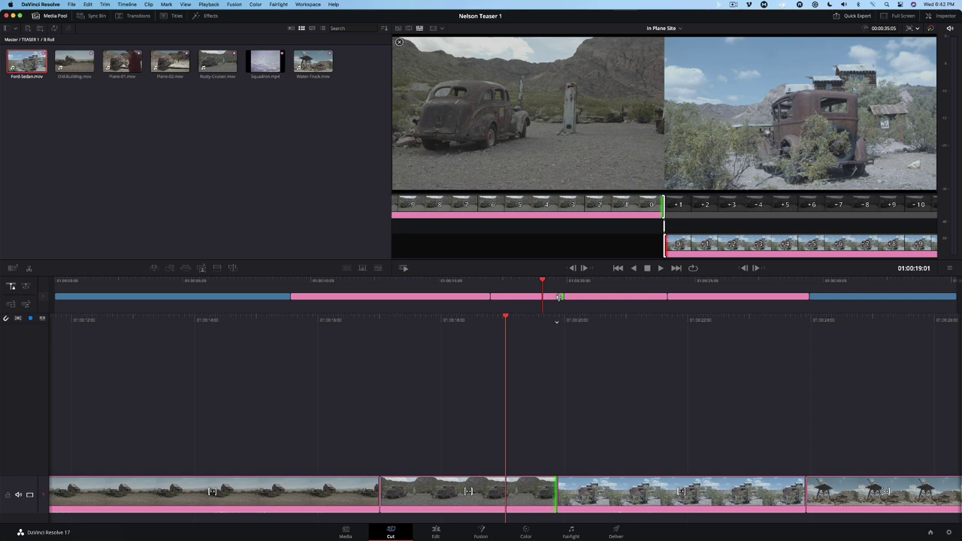
pyautogui.moveTo(560, 297); pyautogui.dragTo(546, 297)
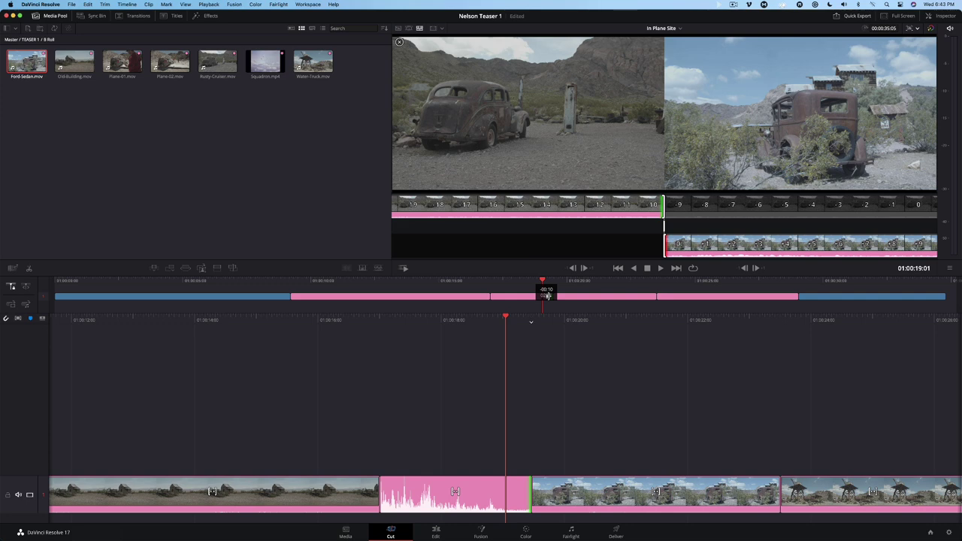
pyautogui.moveTo(546, 295); pyautogui.dragTo(550, 296)
pyautogui.click(558, 297)
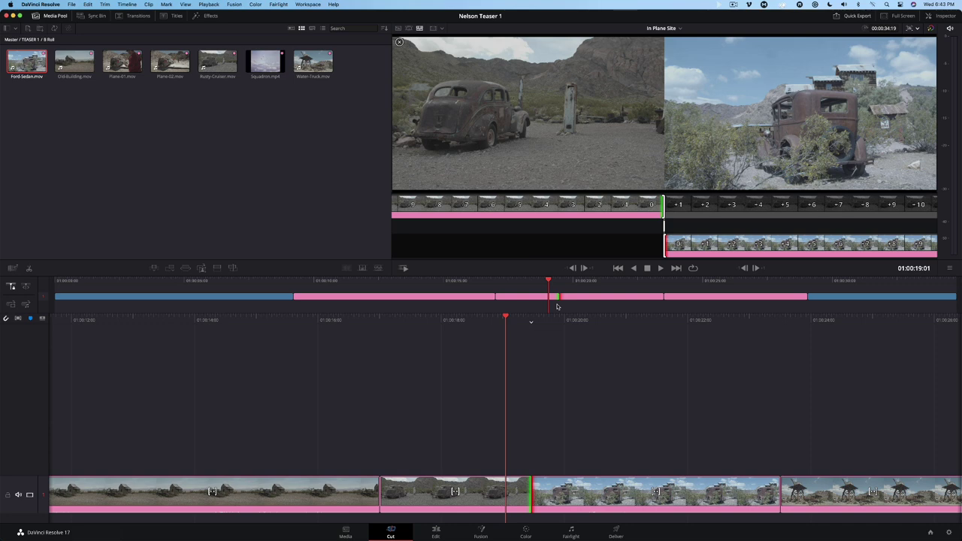
pyautogui.moveTo(558, 298); pyautogui.dragTo(567, 297)
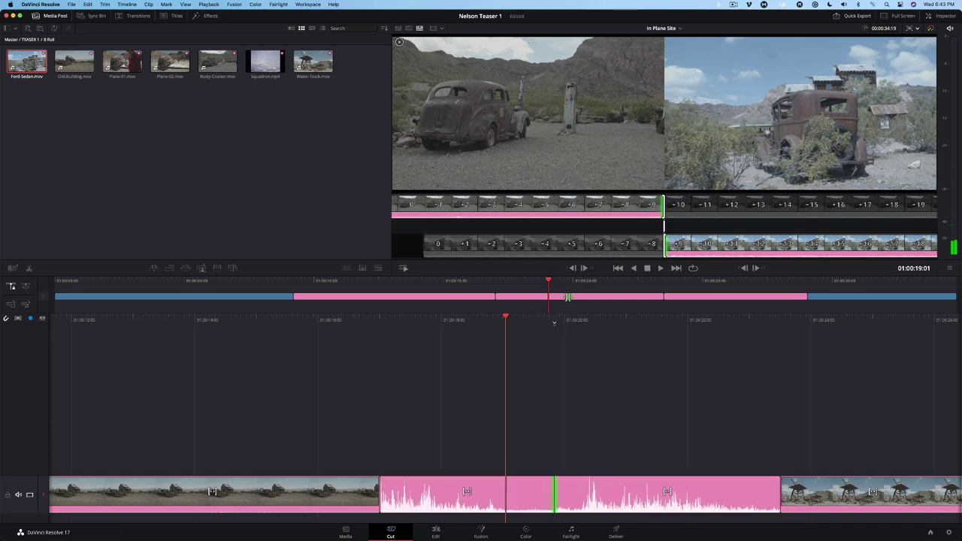
pyautogui.press('.')
pyautogui.press('.')
pyautogui.press('.')
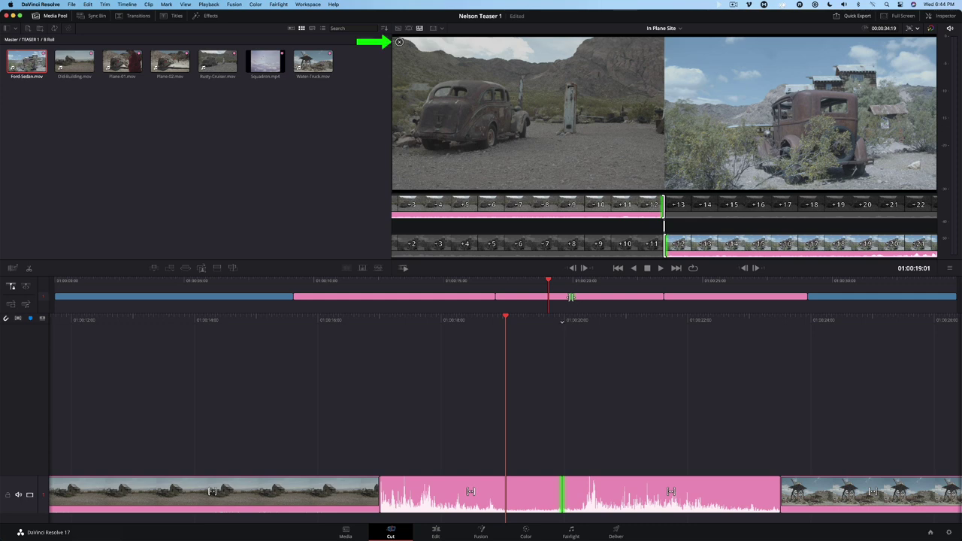
# - Close the trim view, return to the timeline start and trim the opening interview clip's head about 7 frames
pyautogui.click(572, 297)
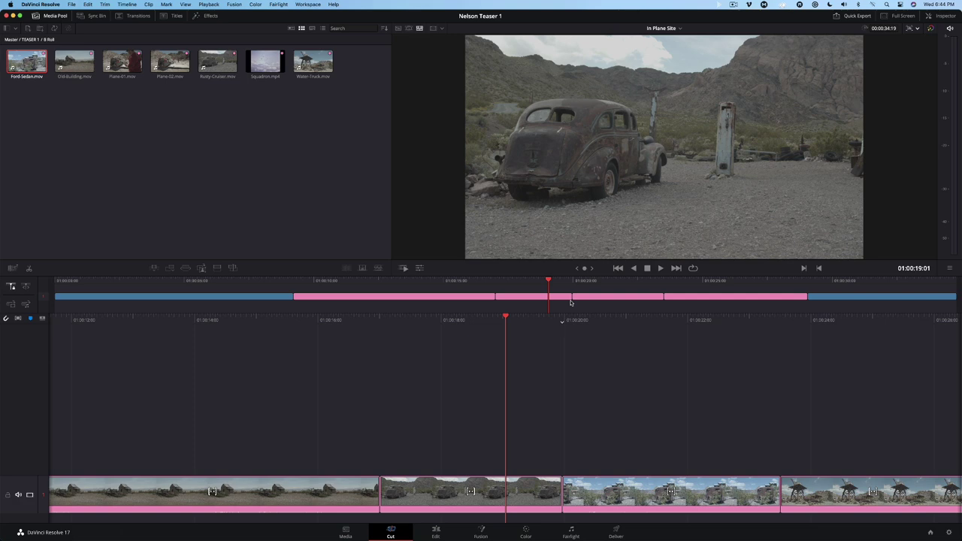
pyautogui.moveTo(549, 283); pyautogui.dragTo(60, 290)
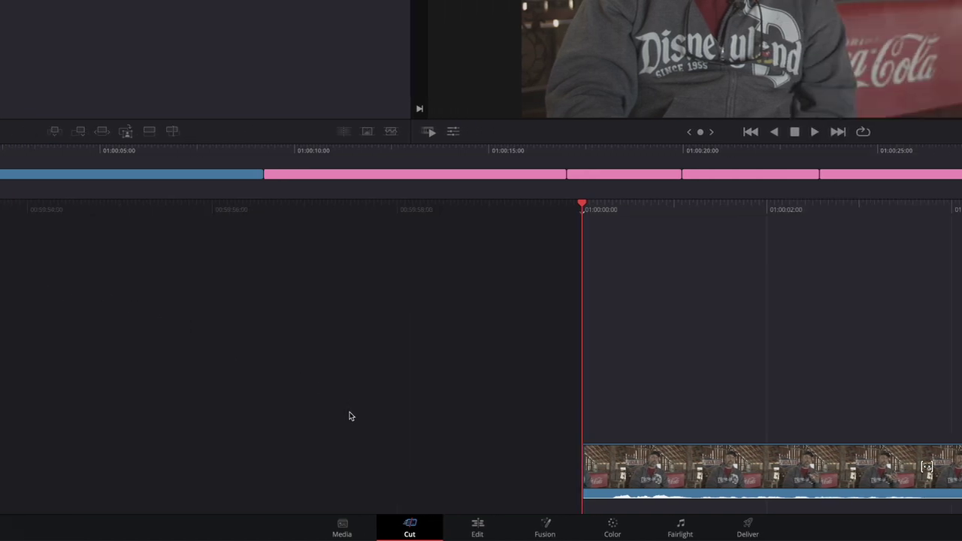
pyautogui.moveTo(285, 467); pyautogui.dragTo(308, 460)
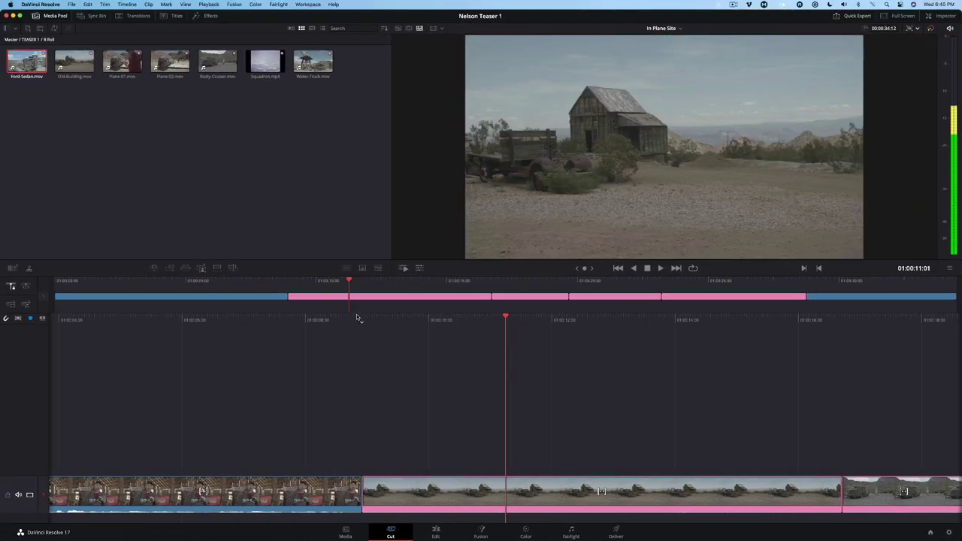
# - Insert the truck-by-the-barn shot with F9 directly after the opening interview clip
pyautogui.hscroll(10, 359, 319)
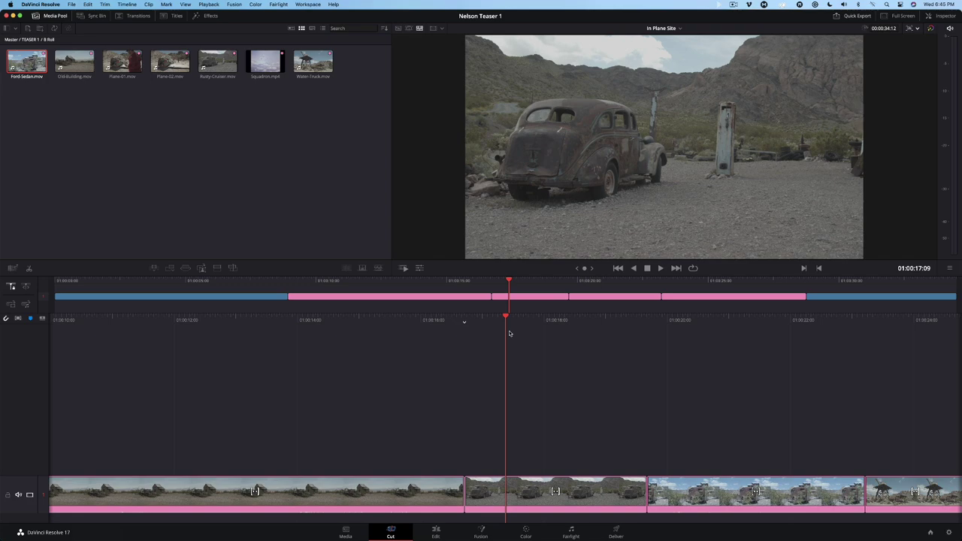
pyautogui.click(529, 482)
pyautogui.click(178, 492)
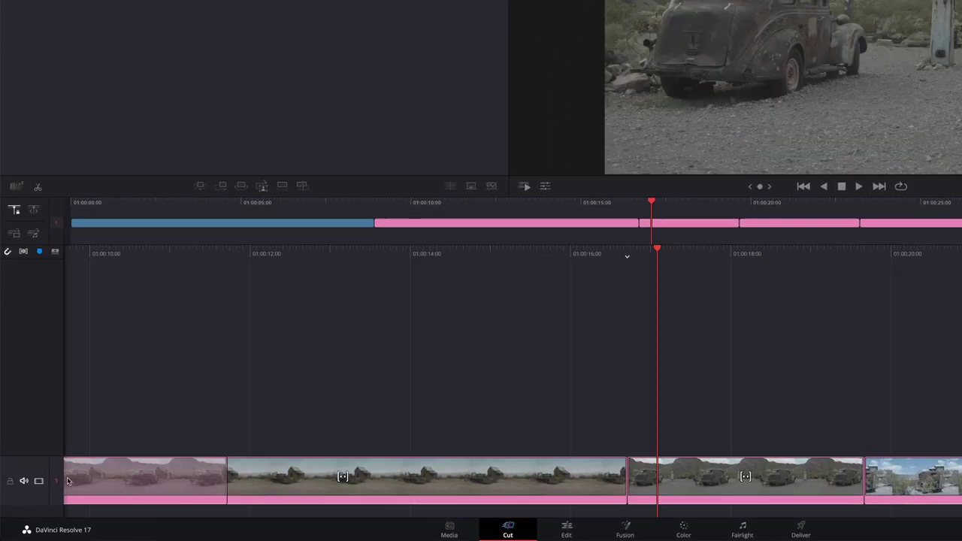
pyautogui.click(226, 509)
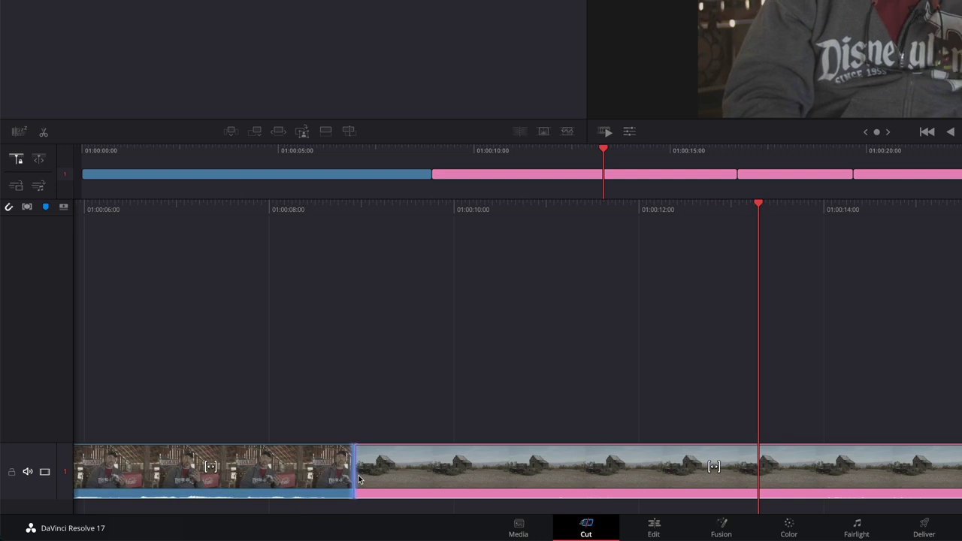
pyautogui.press('F9')
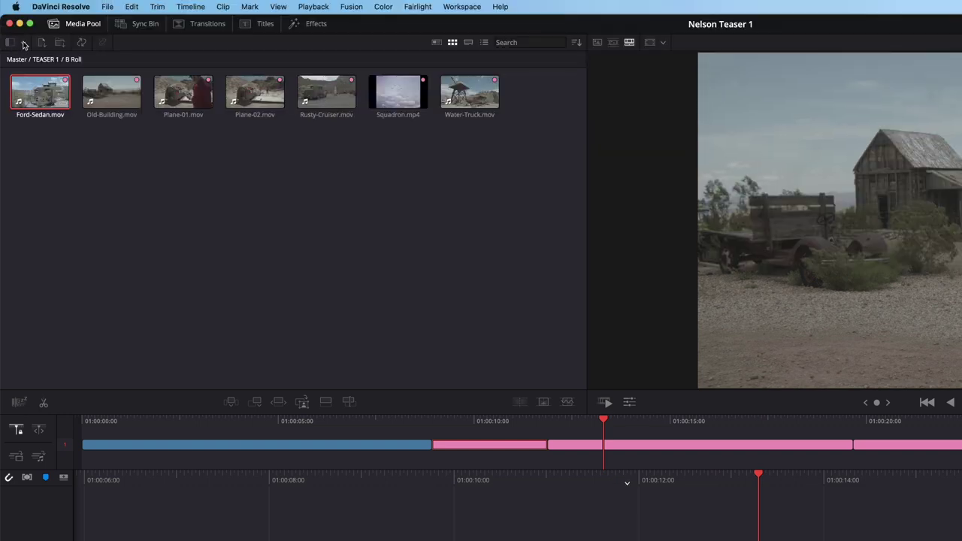
# - Sync the two Alien-Hunter-02 camera angles from the Multicam bin by audio waveform
pyautogui.click(25, 43)
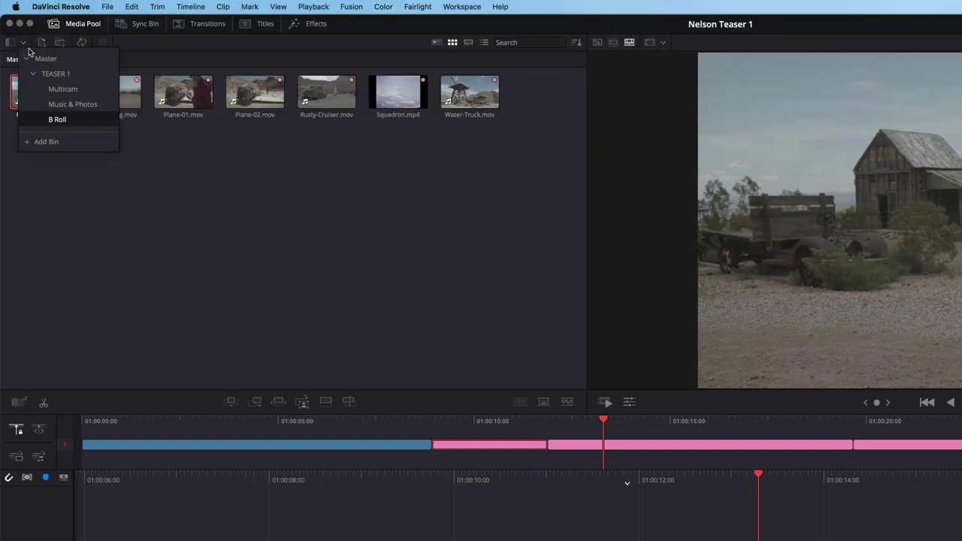
pyautogui.click(52, 89)
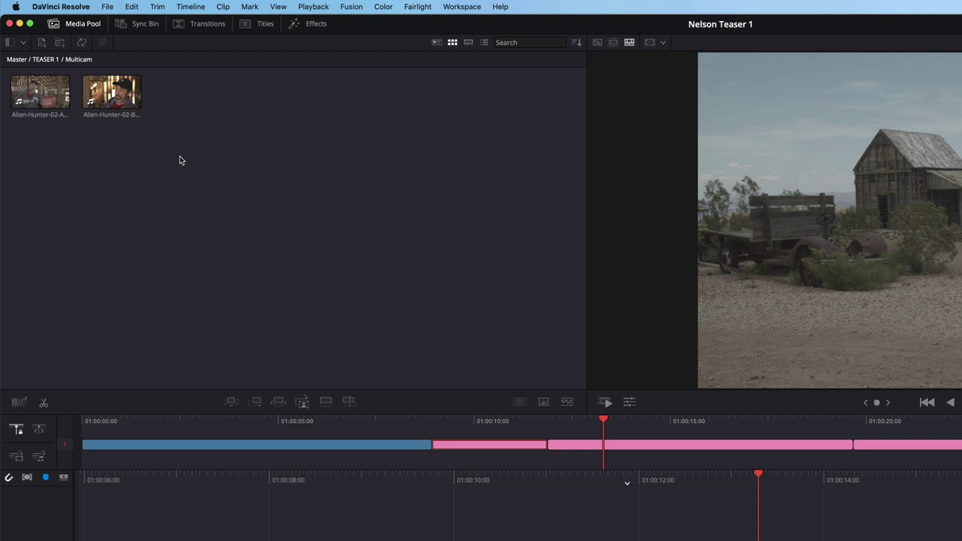
pyautogui.click(82, 44)
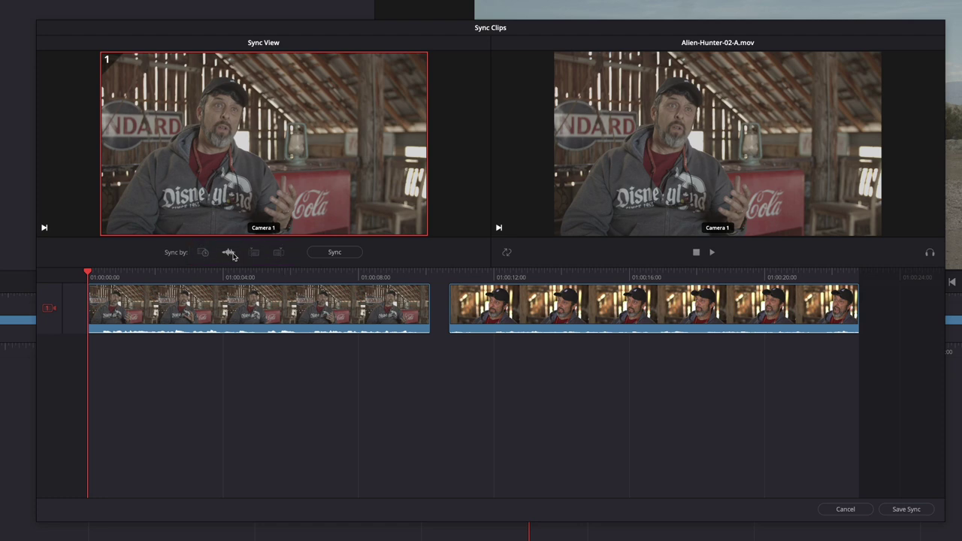
pyautogui.click(327, 255)
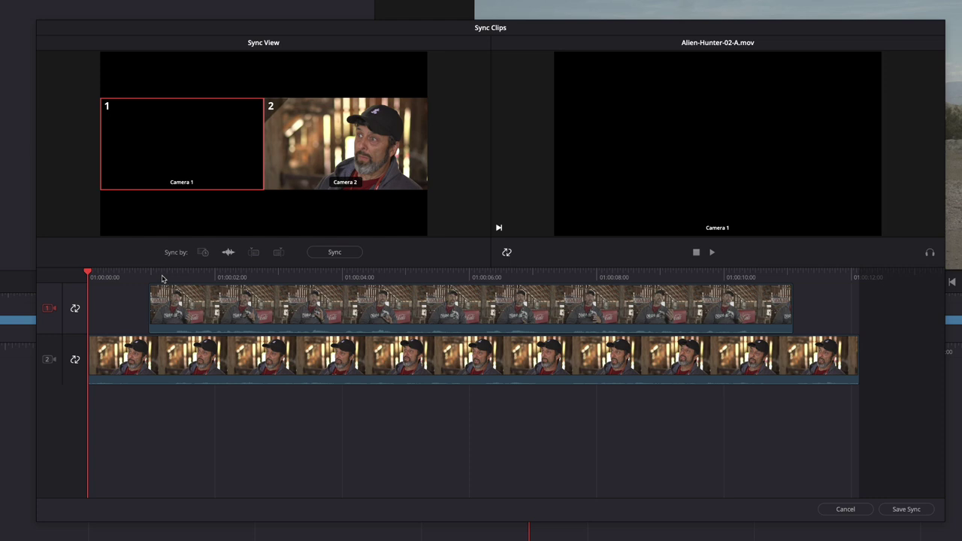
# - Scrub and play the synced angles to check their alignment
pyautogui.moveTo(162, 277); pyautogui.dragTo(180, 296)
pyautogui.press('space')
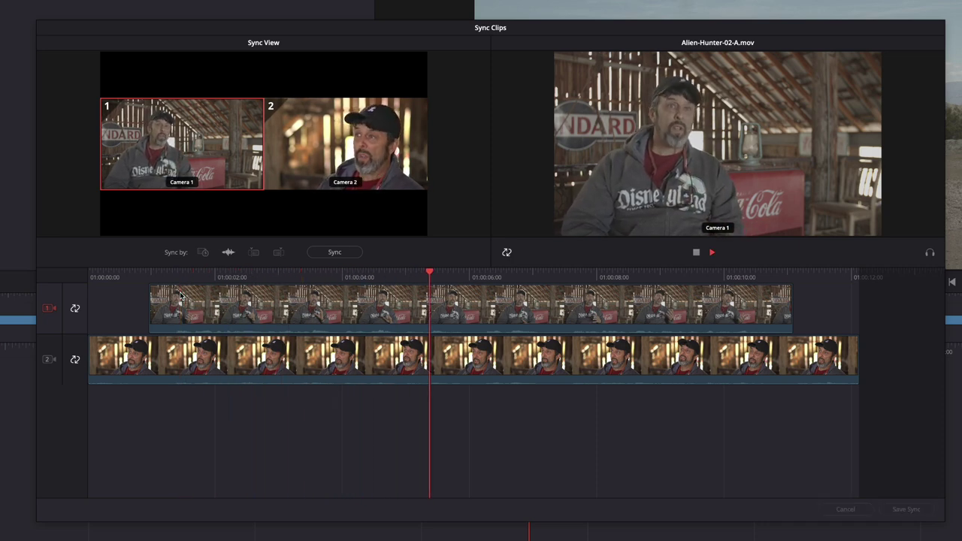
pyautogui.press('space')
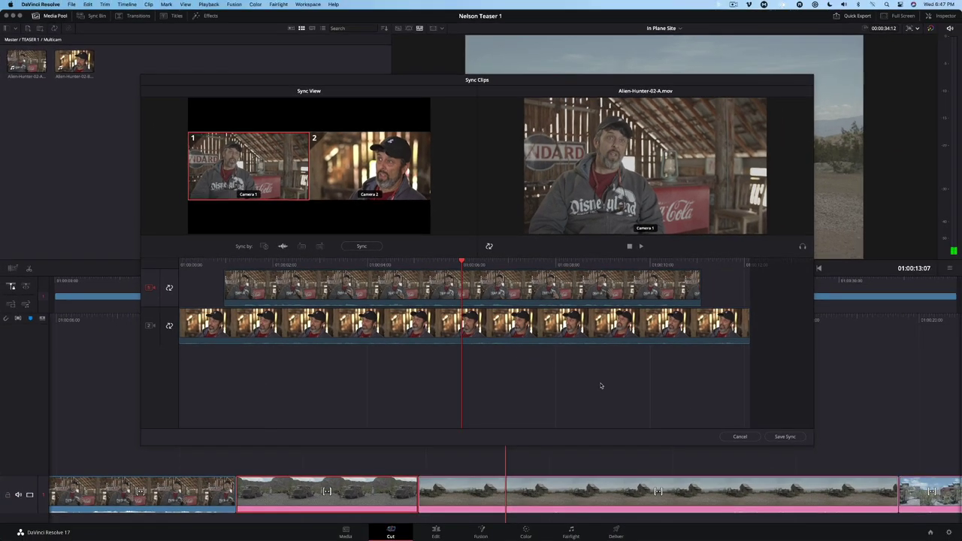
# - Save the sync and append a marked range of Alien-Hunter-02-A to the timeline's end
pyautogui.click(776, 437)
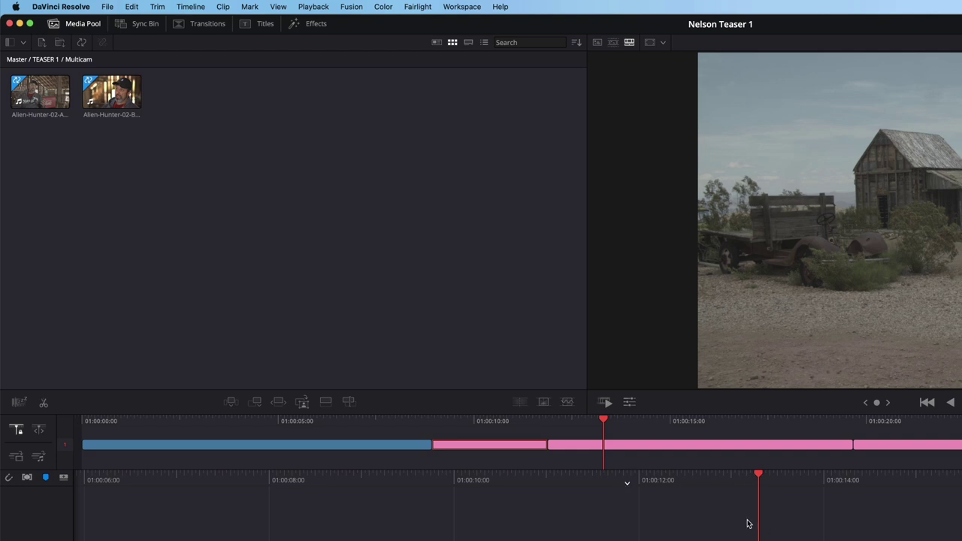
pyautogui.click(58, 109)
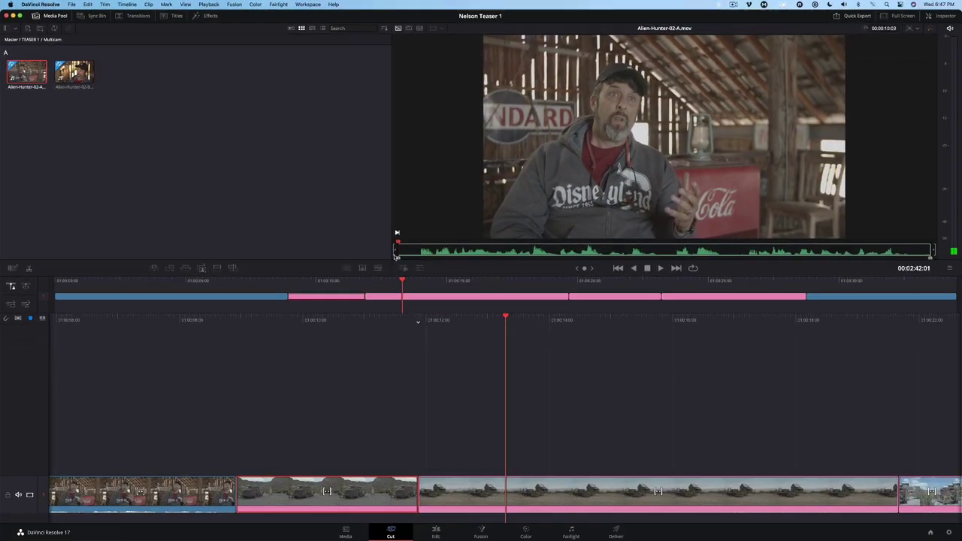
pyautogui.click(397, 256)
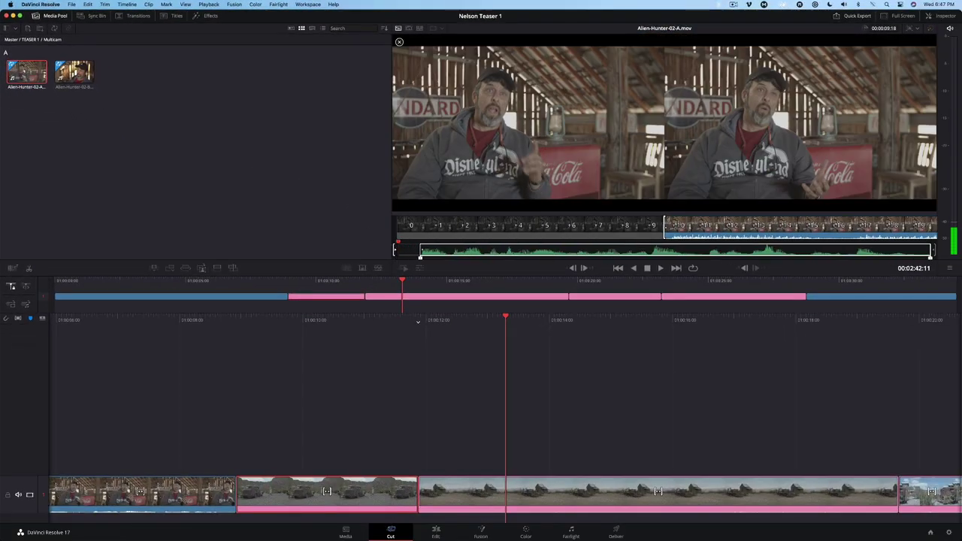
pyautogui.moveTo(934, 253); pyautogui.dragTo(936, 252)
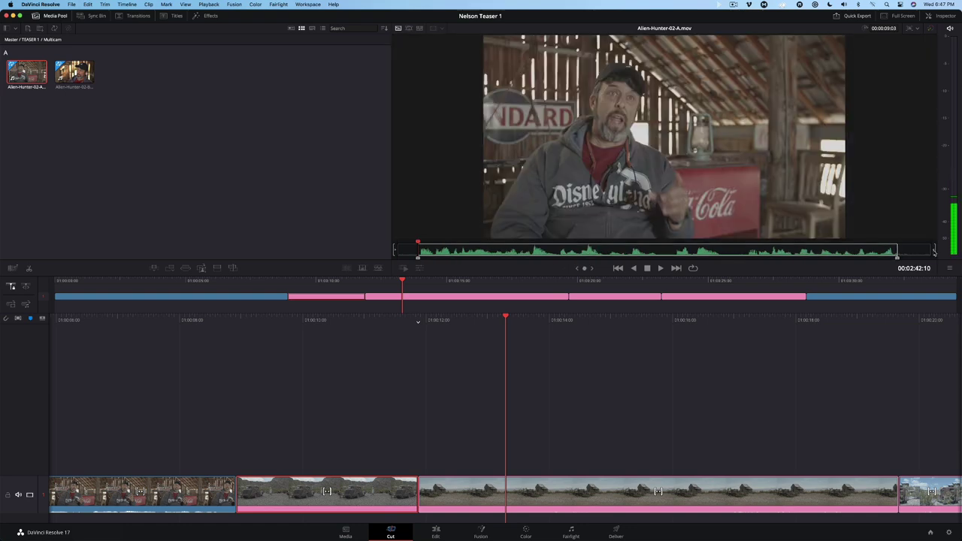
pyautogui.click(170, 269)
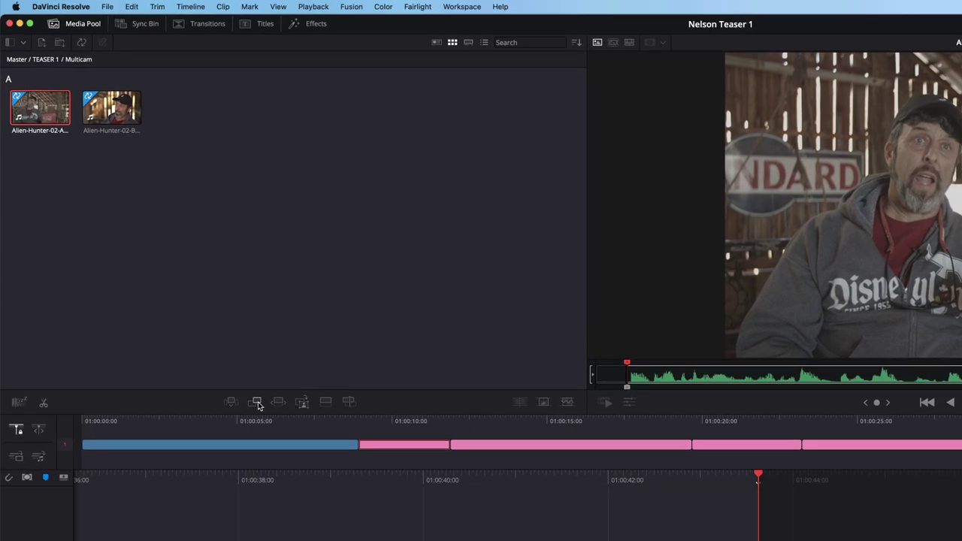
# - Show the synced camera angles in the Sync Bin and play the timeline back
pyautogui.click(141, 29)
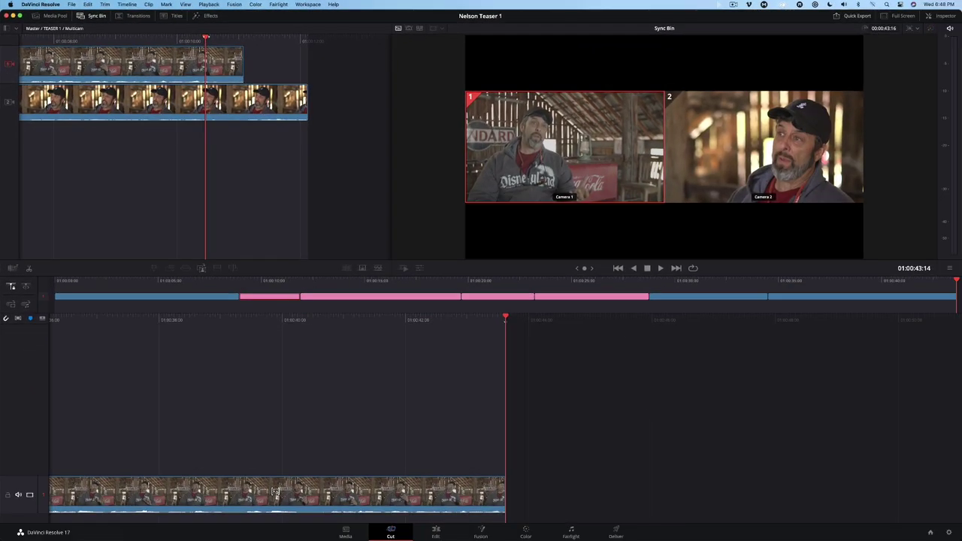
pyautogui.press('space')
pyautogui.press('j')
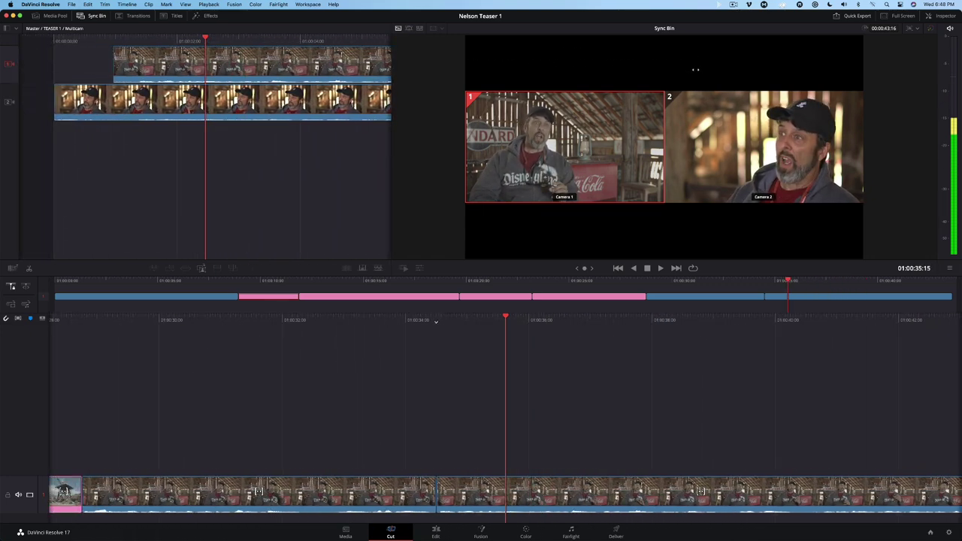
pyautogui.press('k')
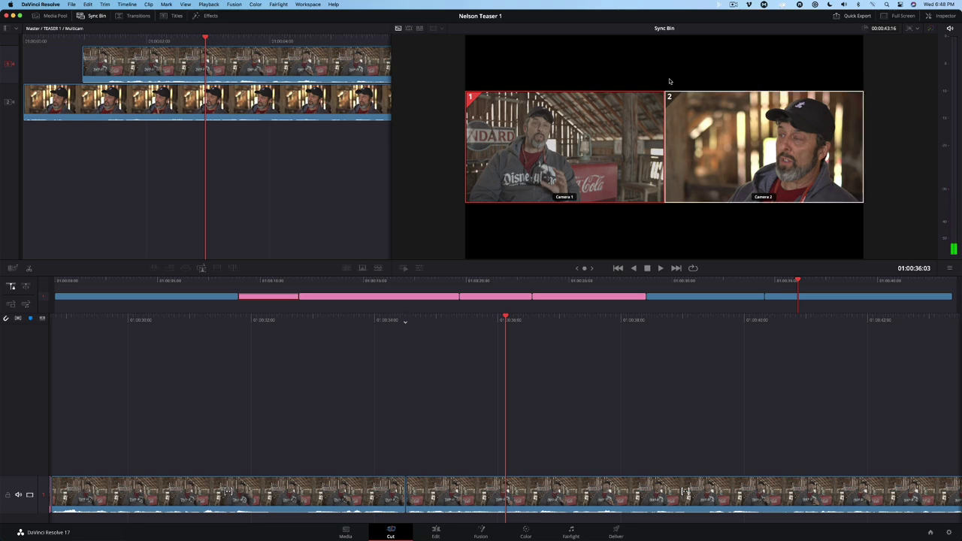
# - Overwrite the Camera 2 angle onto a second video track at about 01:00:34:12, then return to Timeline view
pyautogui.click(792, 282)
pyautogui.moveTo(792, 282); pyautogui.dragTo(766, 283)
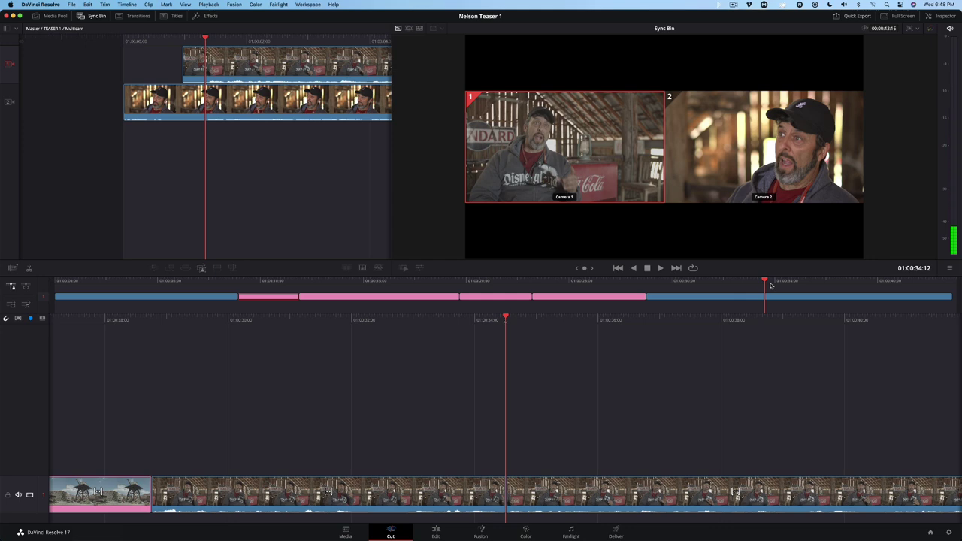
pyautogui.click(6, 117)
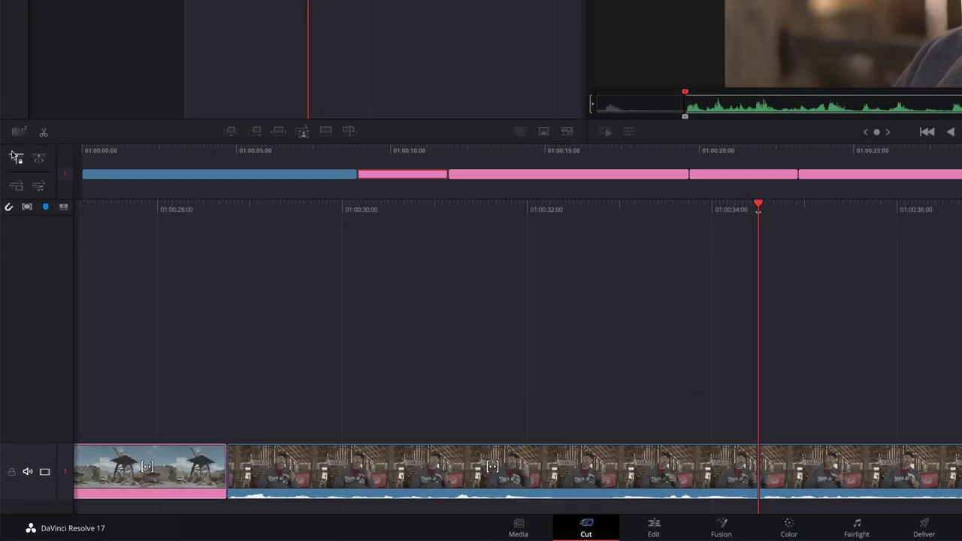
pyautogui.click(16, 187)
pyautogui.click(347, 132)
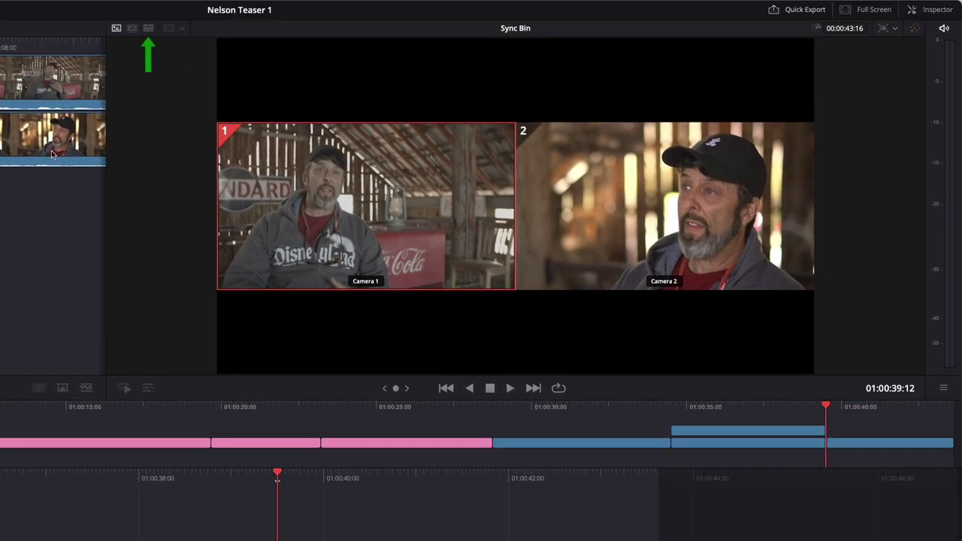
pyautogui.click(148, 27)
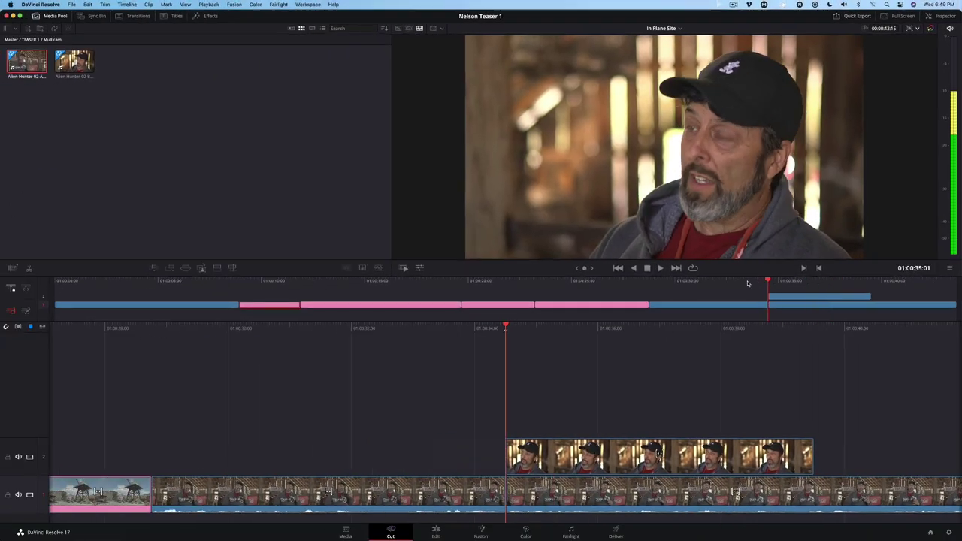
# - Play back the section containing the Camera 2 close-up cutaway to review it
pyautogui.click(620, 414)
pyautogui.press('space')
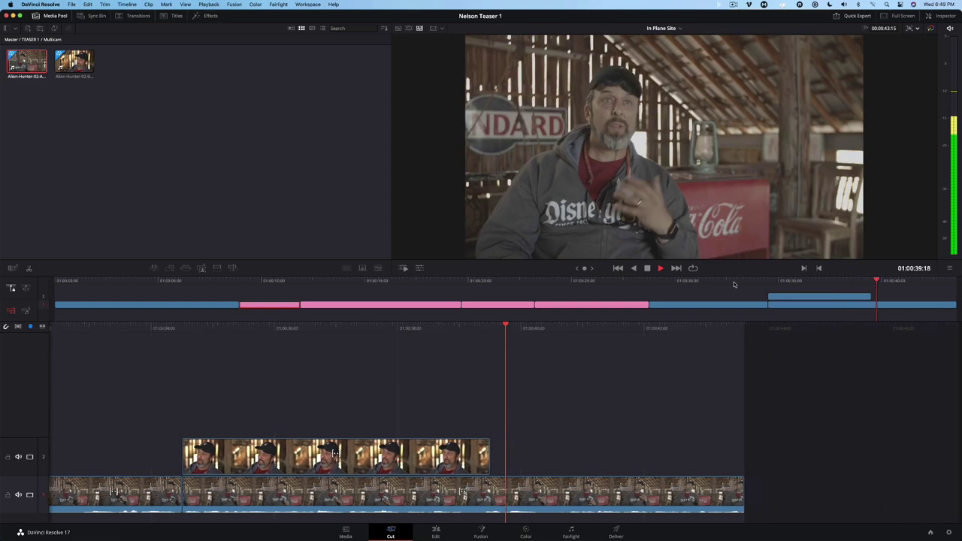
pyautogui.press('space')
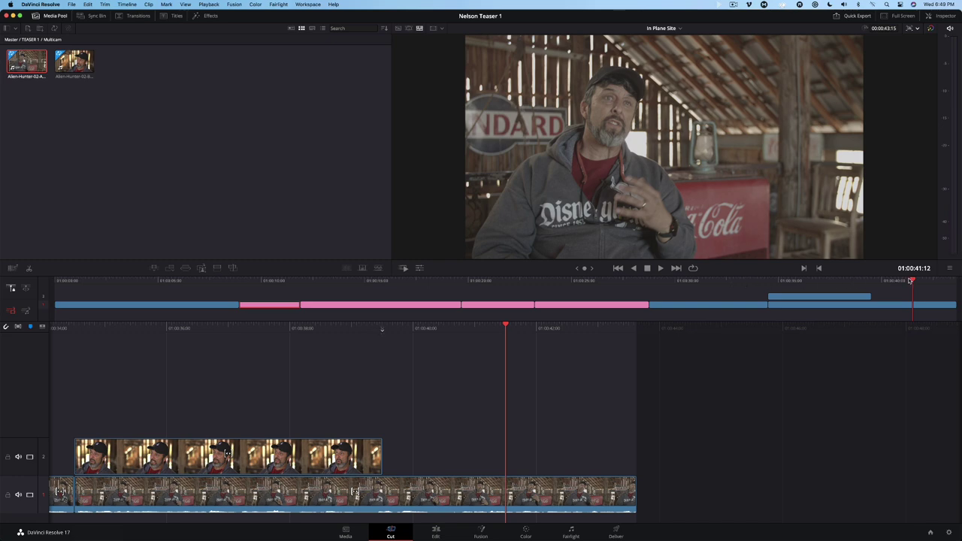
# - Find 01:00:37:04 and trim the V2 close-up clip so it ends there
pyautogui.moveTo(911, 283); pyautogui.dragTo(776, 289)
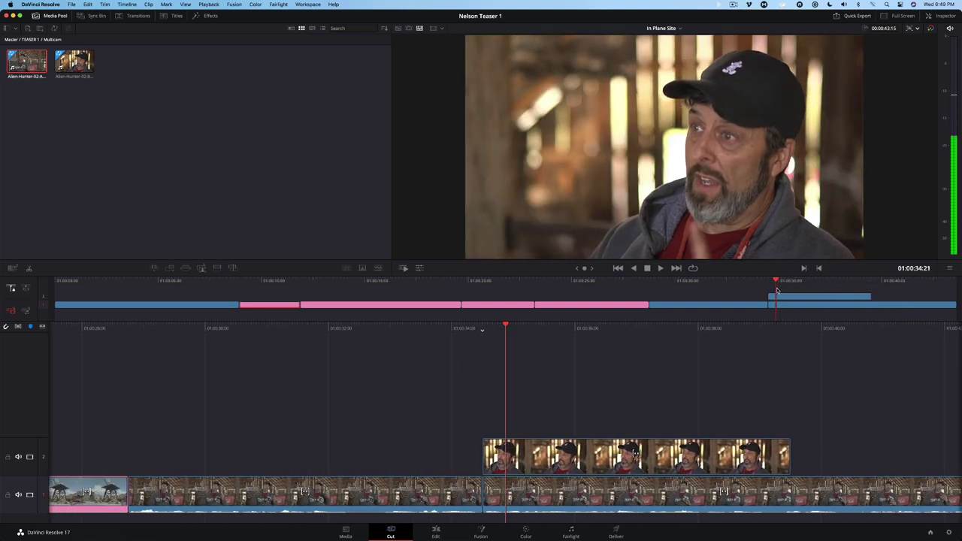
pyautogui.press('space')
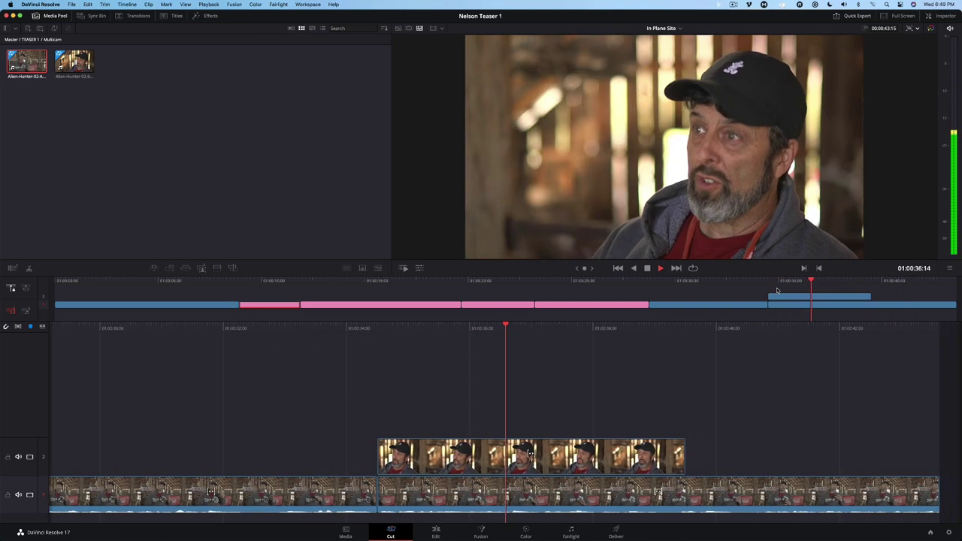
pyautogui.press('space')
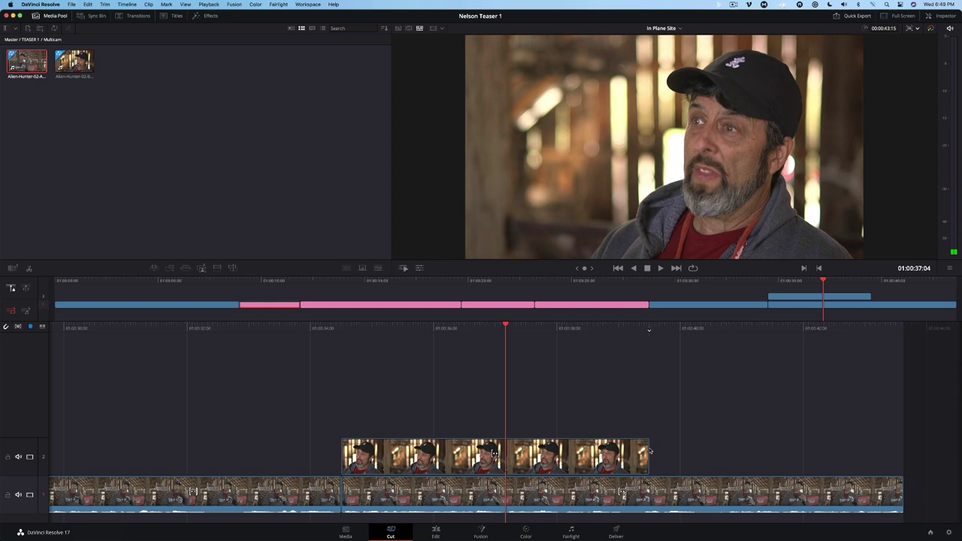
pyautogui.moveTo(645, 455); pyautogui.dragTo(503, 456)
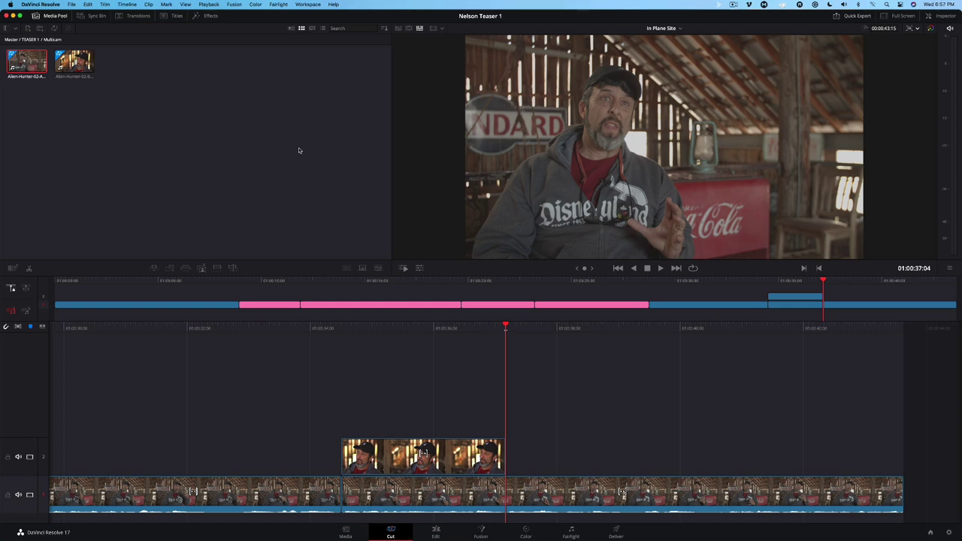
# - Replay the edit from about 01:00:34:12 to review it
pyautogui.click(768, 290)
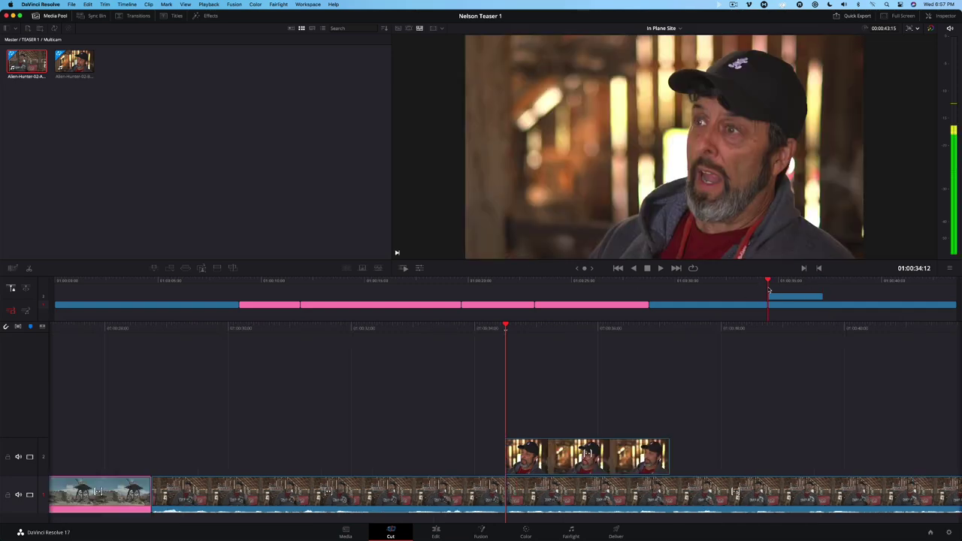
pyautogui.press('space')
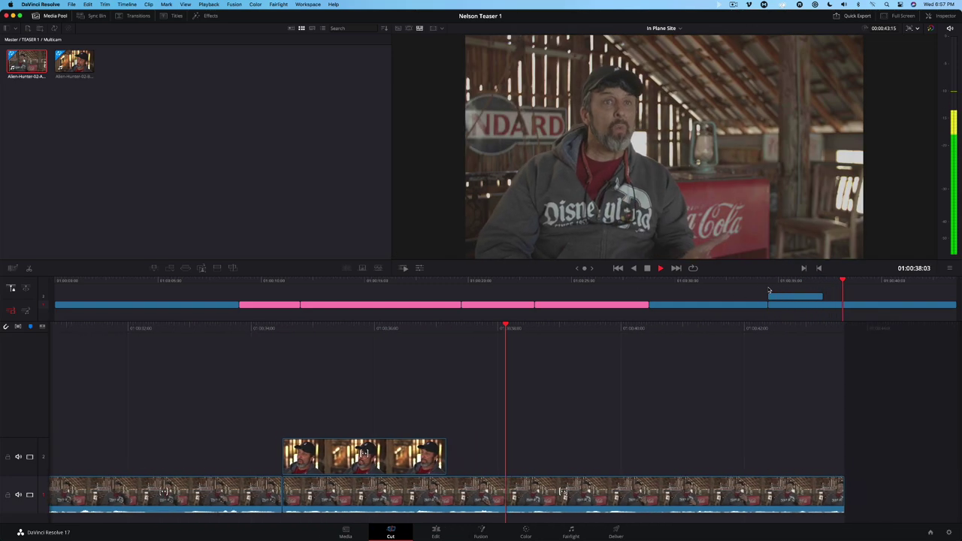
pyautogui.press('space')
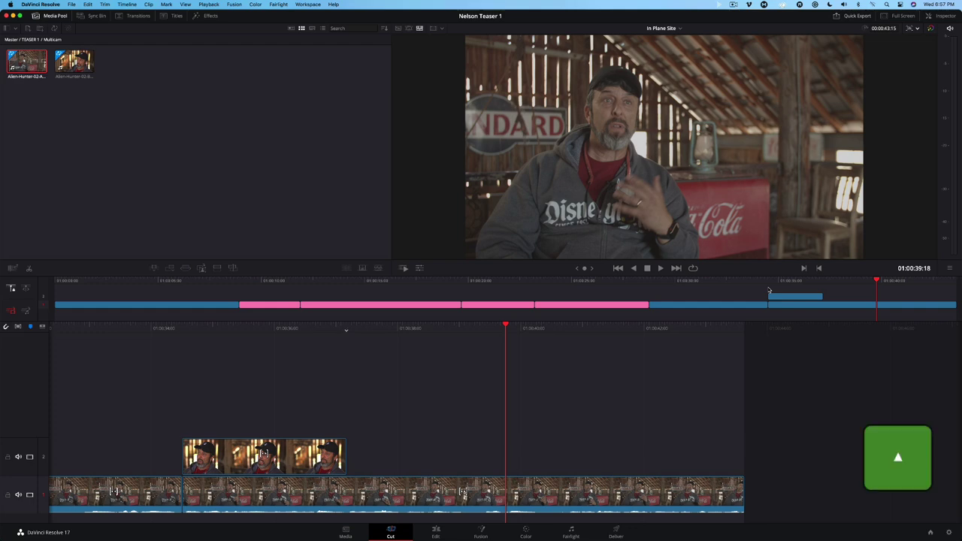
# - Set an In point at 01:00:37:04, where the close-up ends, and play forward to find the range end
pyautogui.press('Up')
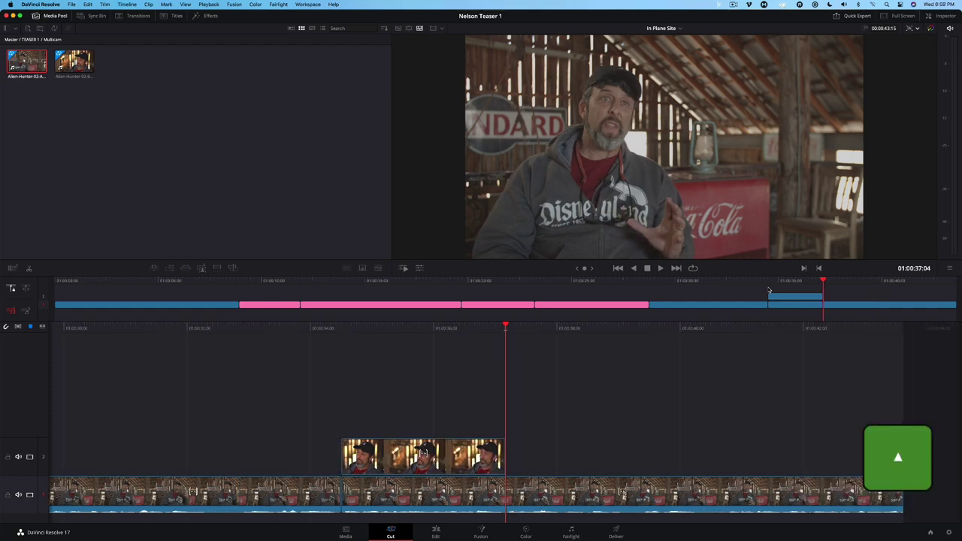
pyautogui.press('i')
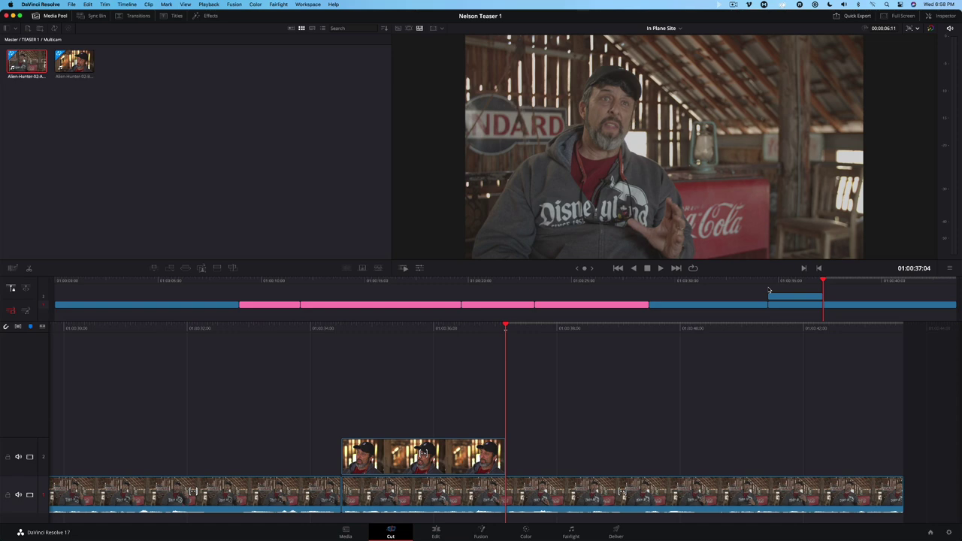
pyautogui.press('space')
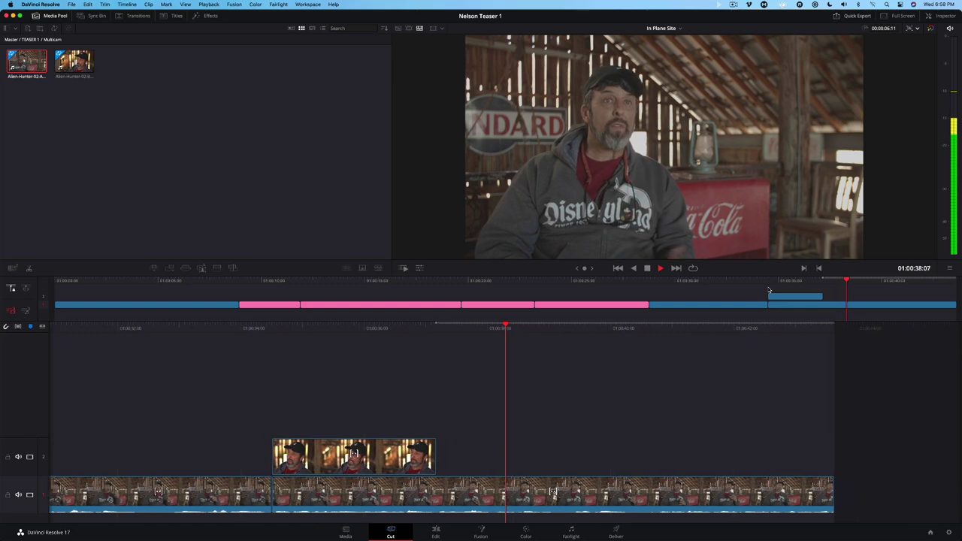
pyautogui.press('space')
# - Close the range at 01:00:39:08 and fill it with Plane-01.mov from the B Roll bin on V2
pyautogui.press('o')
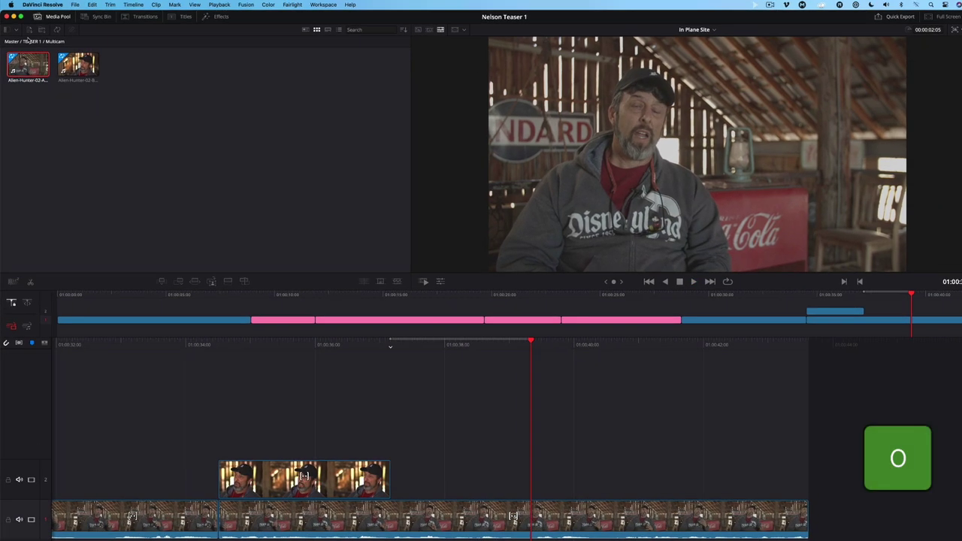
pyautogui.click(26, 42)
pyautogui.click(41, 83)
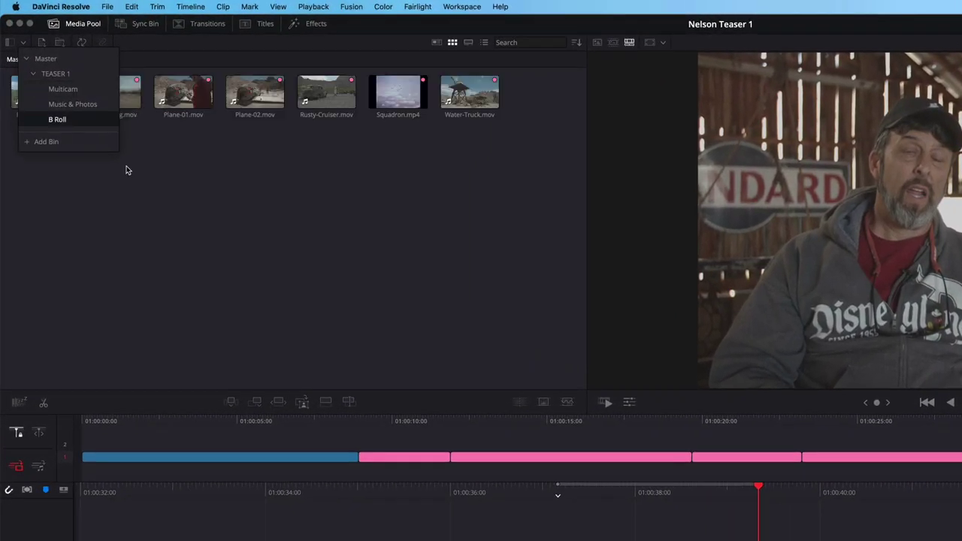
pyautogui.click(186, 91)
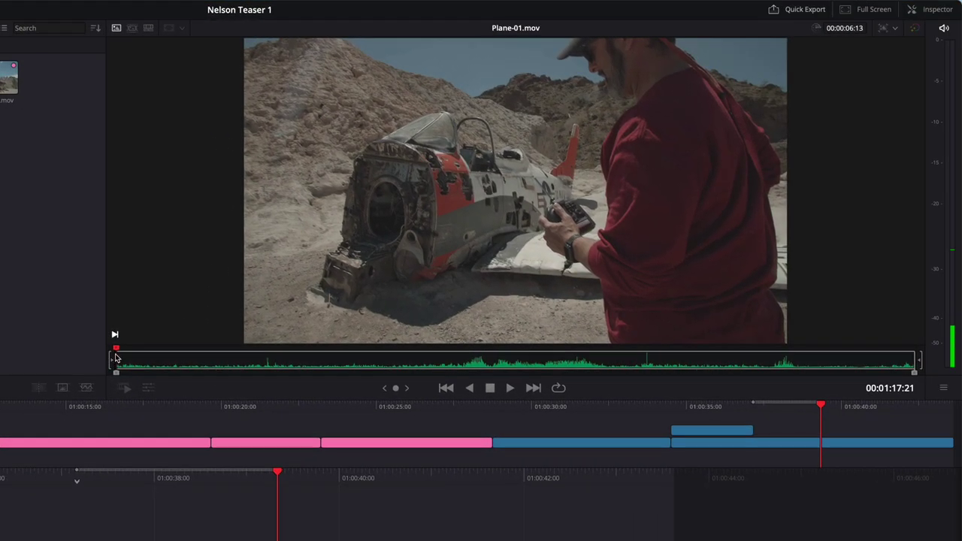
pyautogui.moveTo(115, 358); pyautogui.dragTo(229, 359)
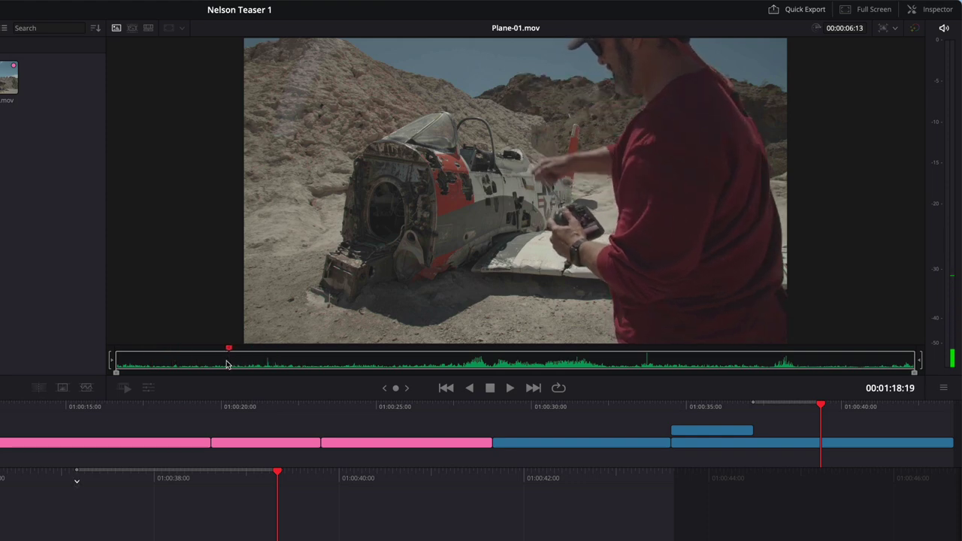
pyautogui.press('i')
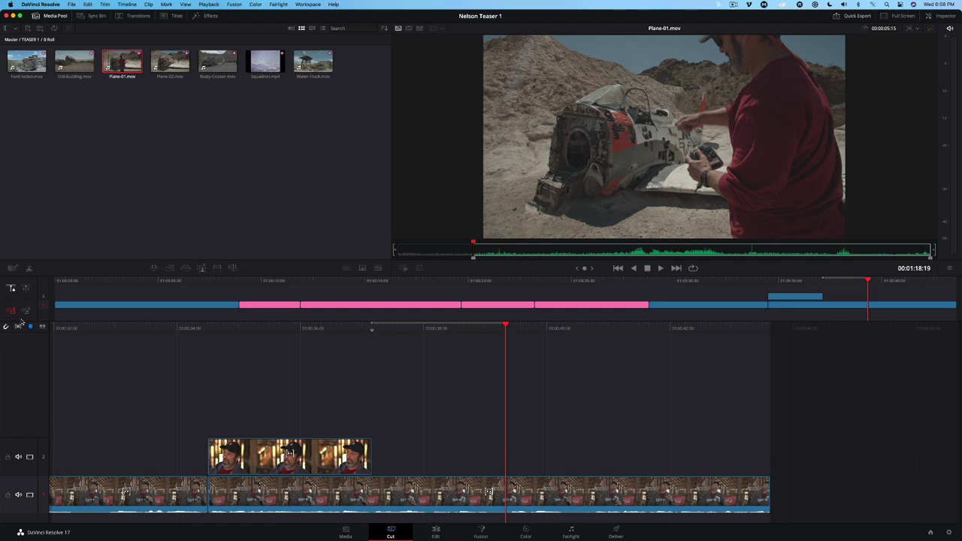
pyautogui.click(217, 268)
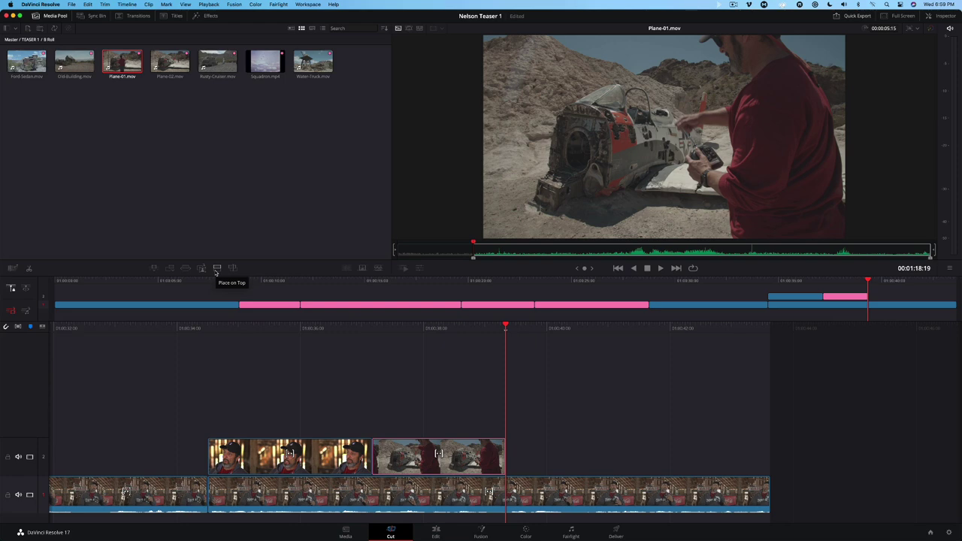
# - Mark a timeline Out point at 01:00:34:12, where the close-up begins
pyautogui.press('Up')
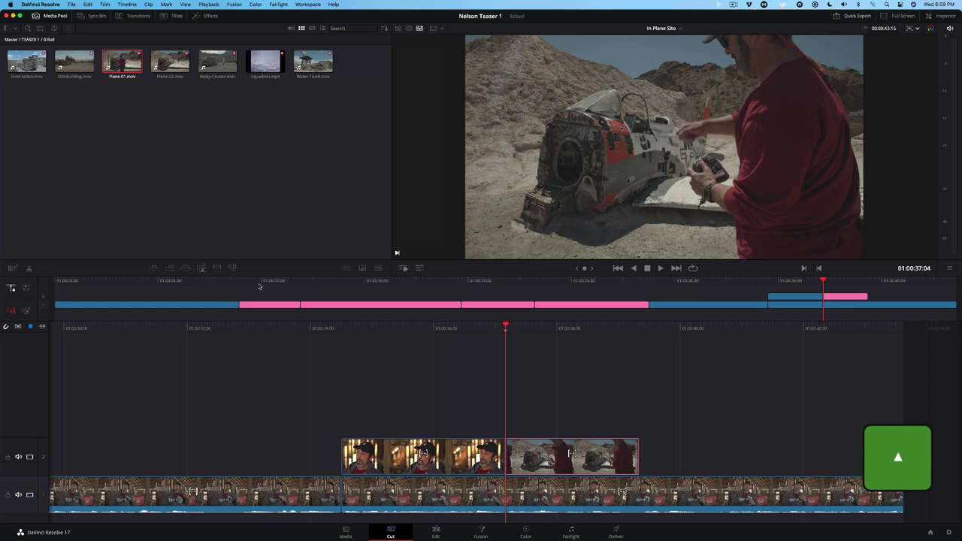
pyautogui.press('Up')
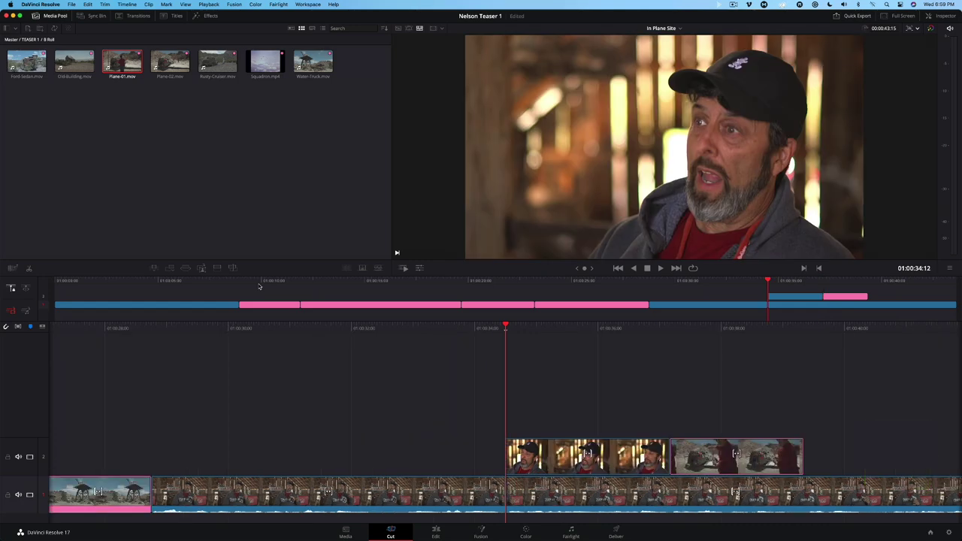
pyautogui.press('o')
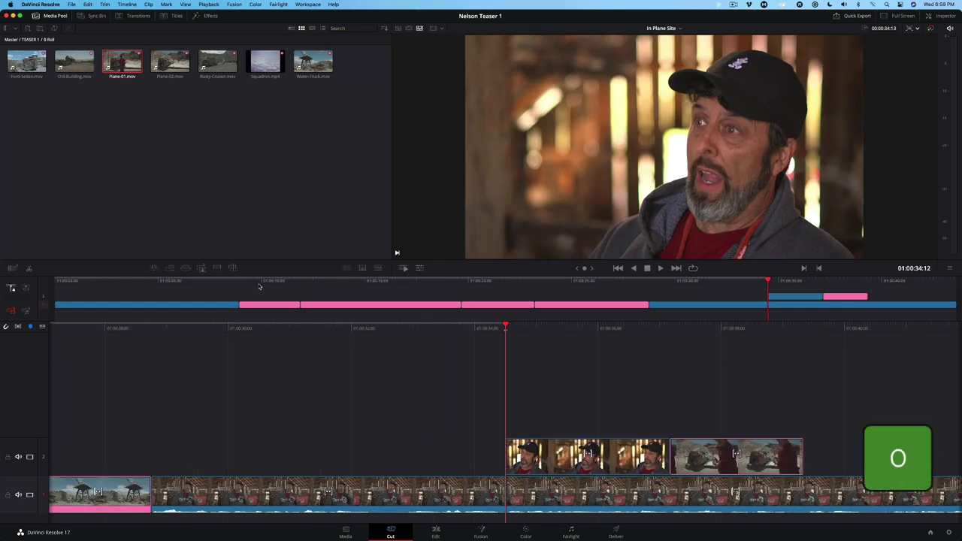
# - Mark In and Out on Squadron.mp4, place it on V2 before the close-up, and play it
pyautogui.click(275, 66)
pyautogui.press('Home')
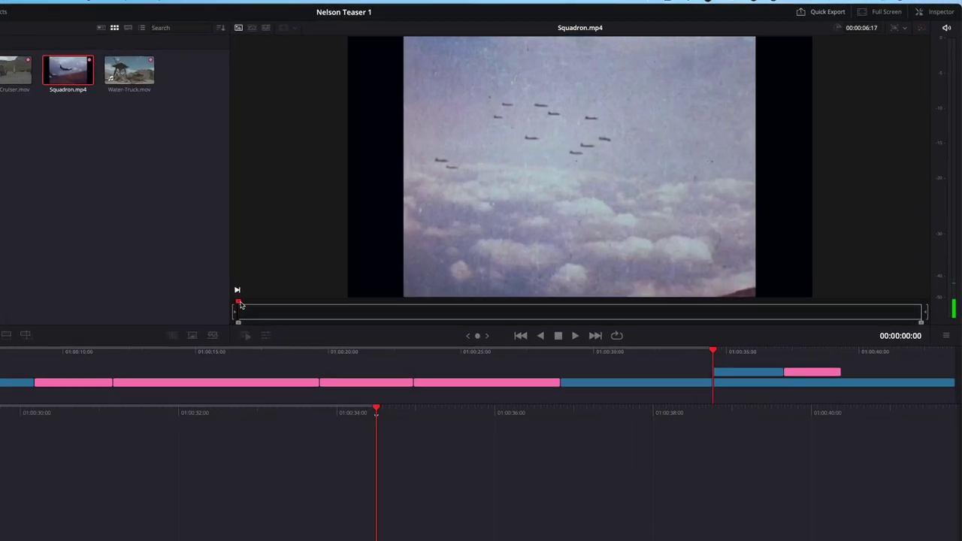
pyautogui.moveTo(241, 305); pyautogui.dragTo(246, 309)
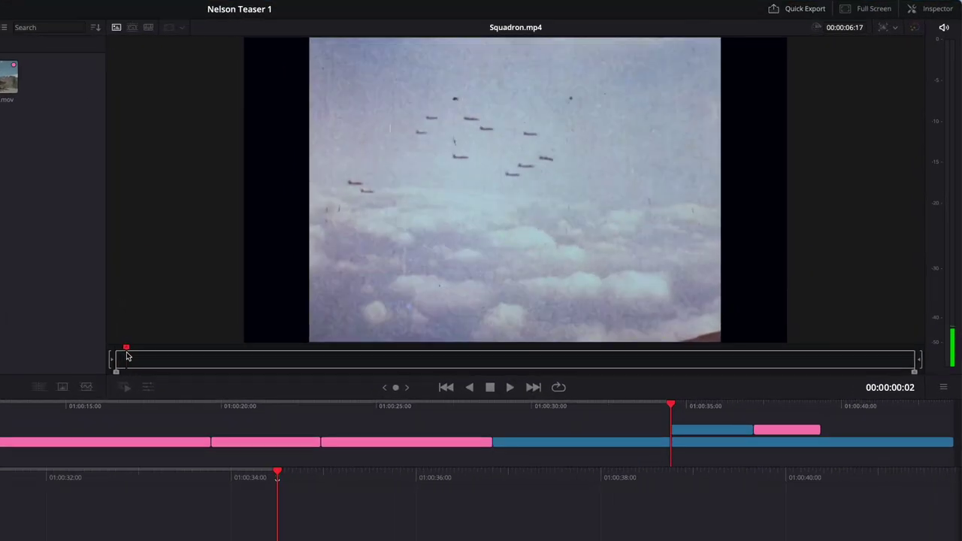
pyautogui.press('i')
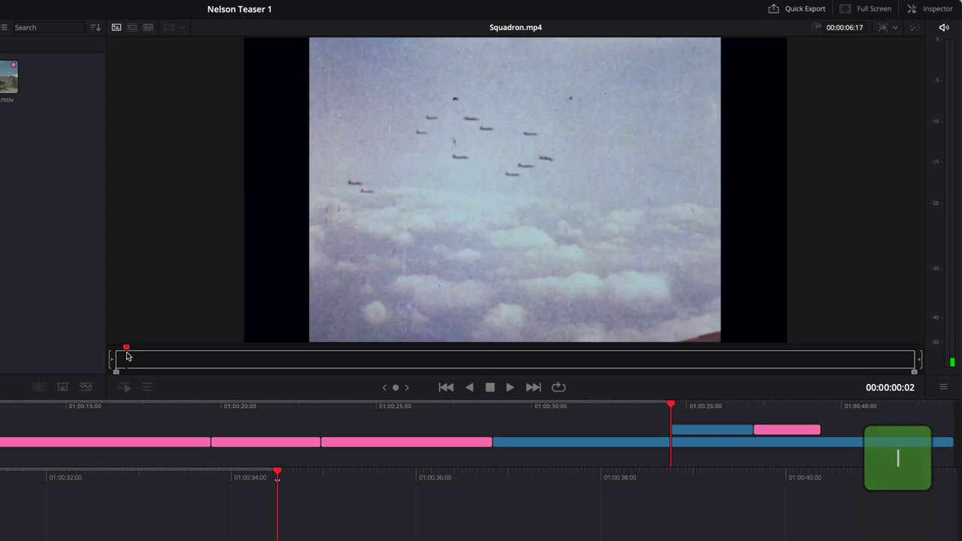
pyautogui.moveTo(128, 358); pyautogui.dragTo(334, 371)
pyautogui.press('o')
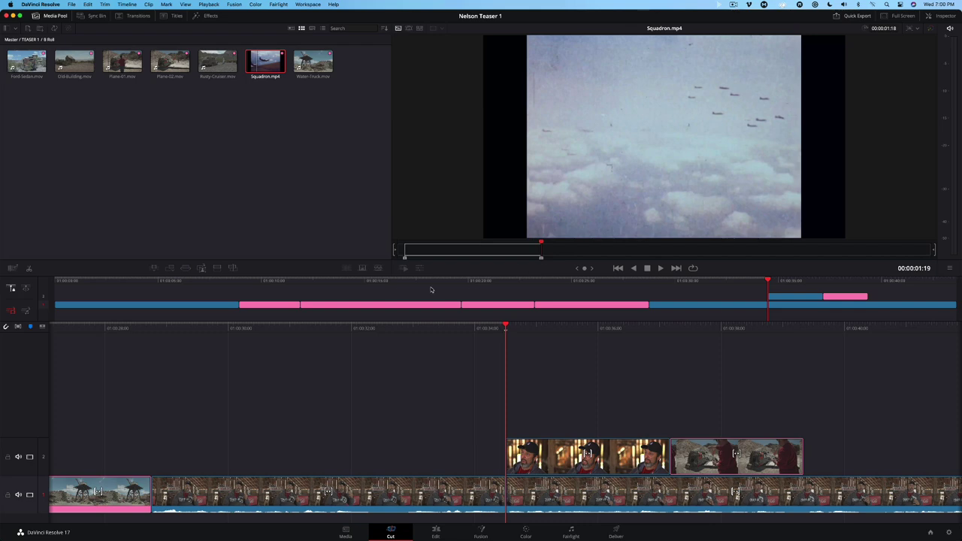
pyautogui.click(217, 269)
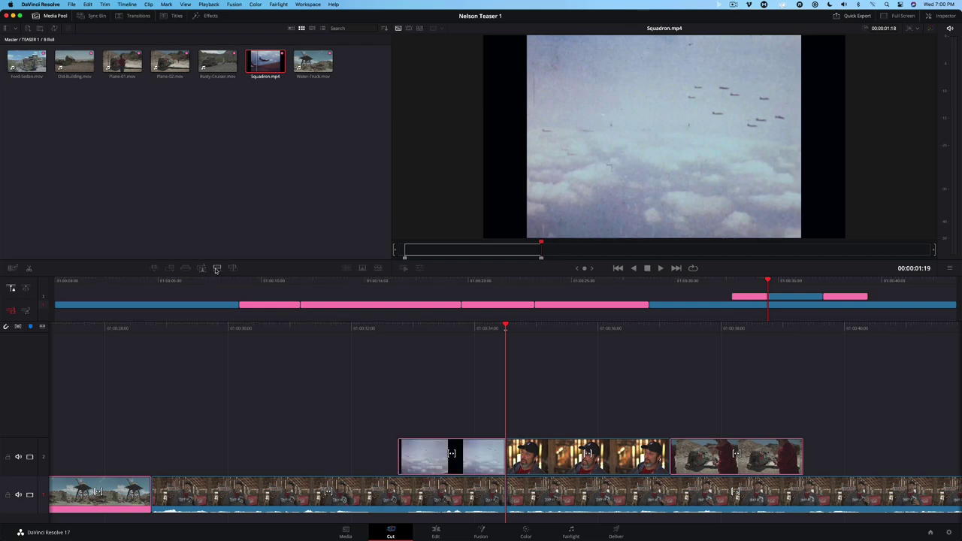
pyautogui.press('space')
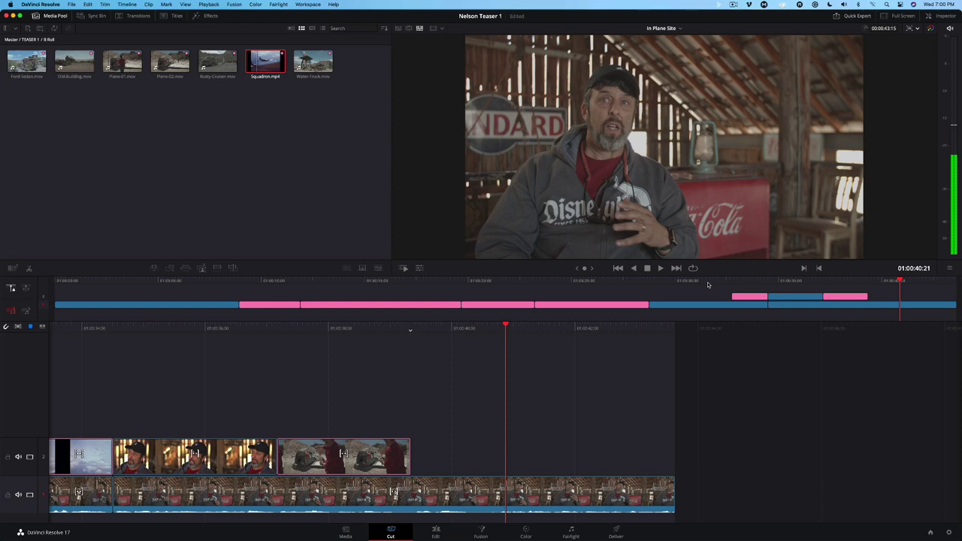
# - Place the water-tower shot on V2 above its matching shot around 01:00:25, then review it
pyautogui.press('j')
pyautogui.press('j')
pyautogui.press('j')
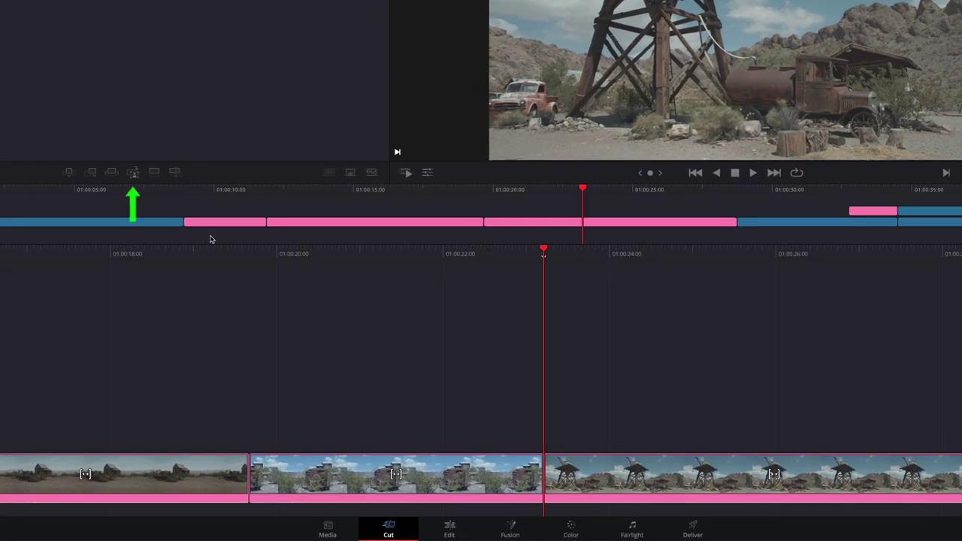
pyautogui.click(134, 176)
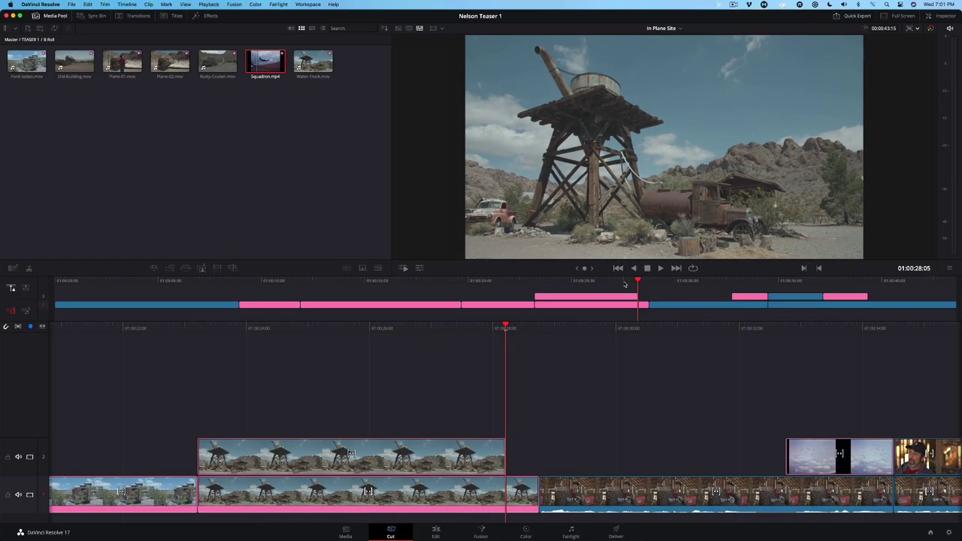
pyautogui.moveTo(625, 284); pyautogui.dragTo(593, 283)
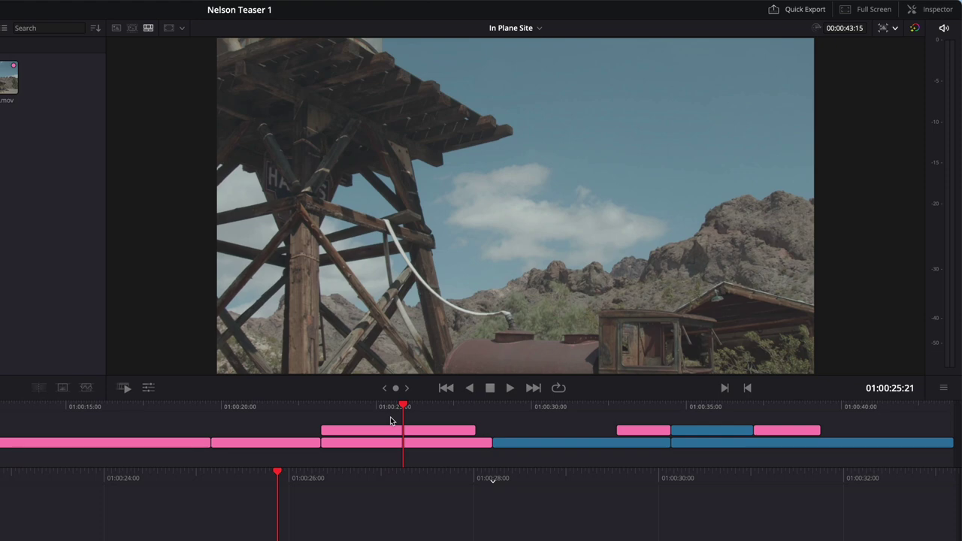
pyautogui.click(153, 392)
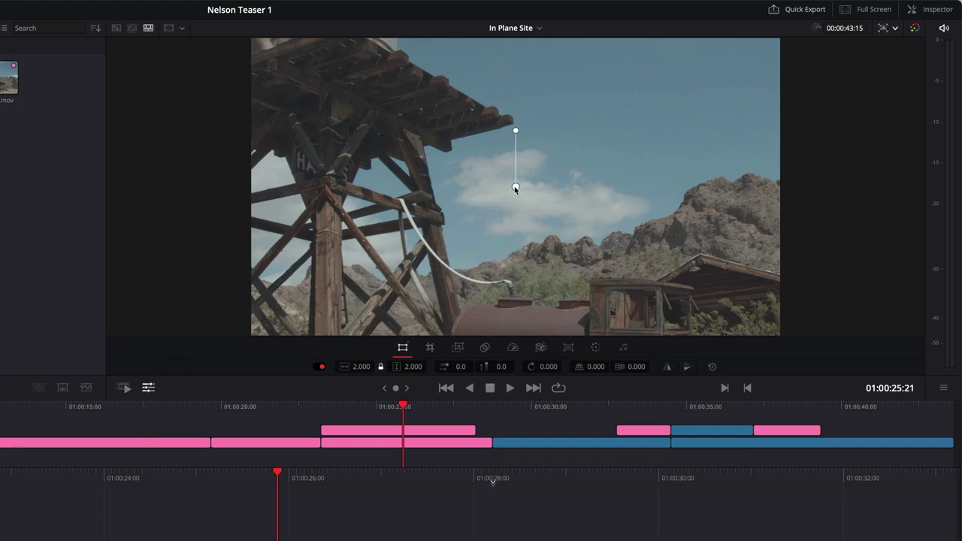
pyautogui.moveTo(515, 188); pyautogui.dragTo(546, 328)
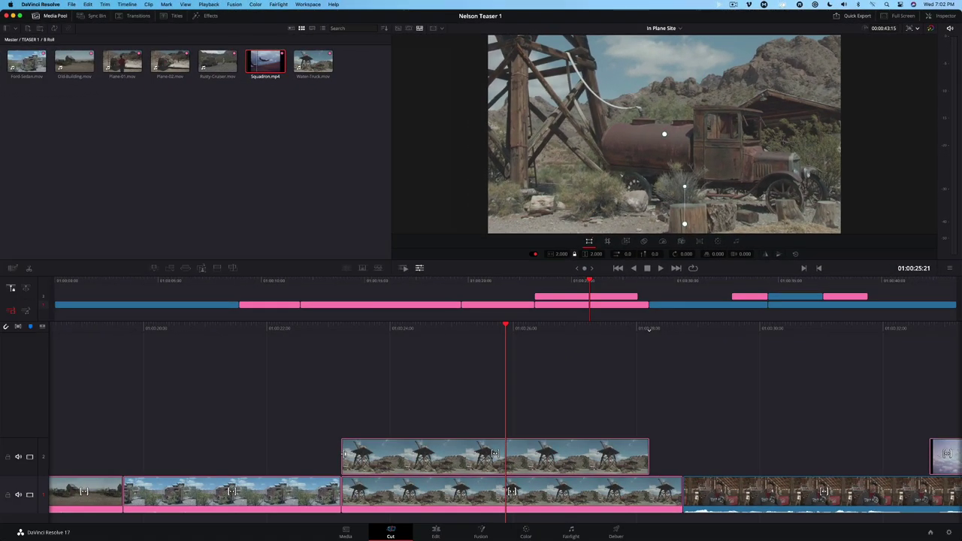
pyautogui.moveTo(343, 455); pyautogui.dragTo(469, 464)
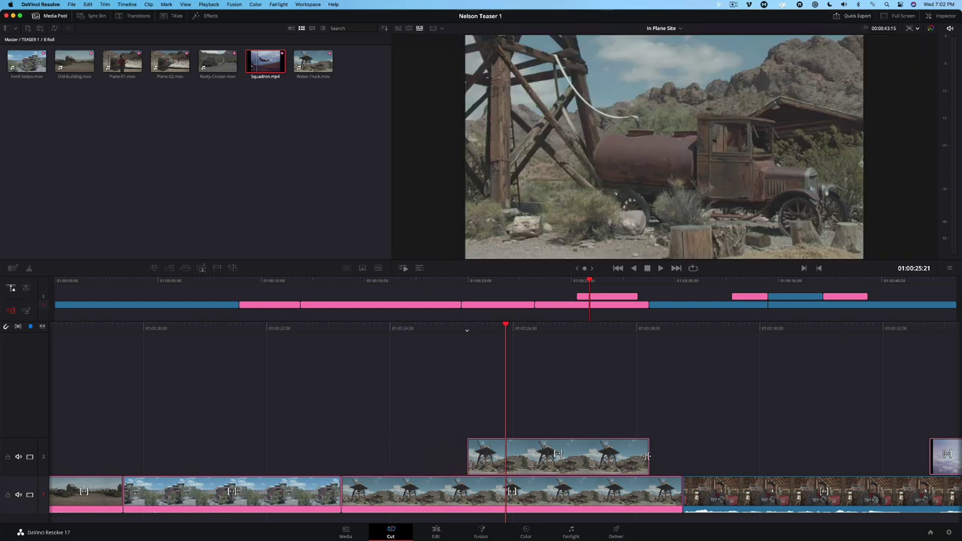
pyautogui.moveTo(648, 457); pyautogui.dragTo(681, 459)
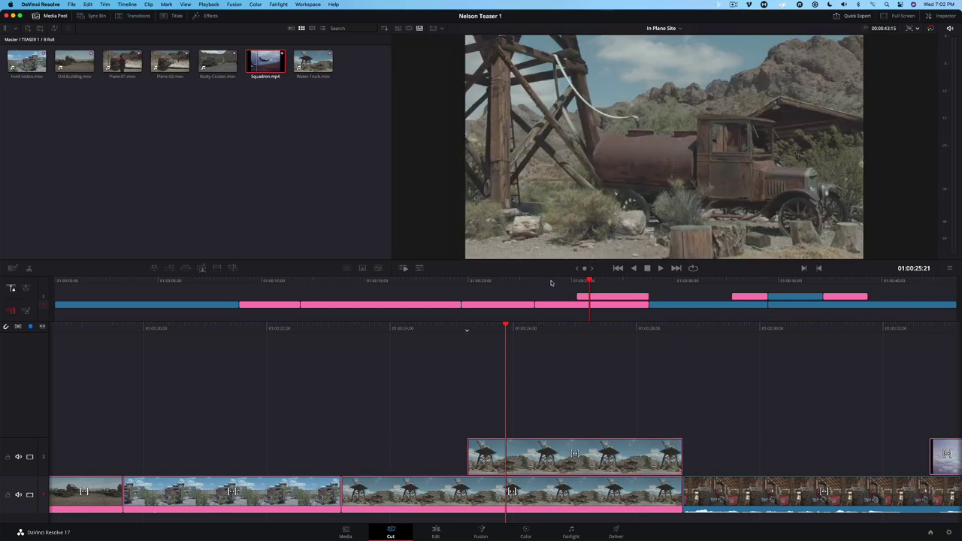
pyautogui.press('/')
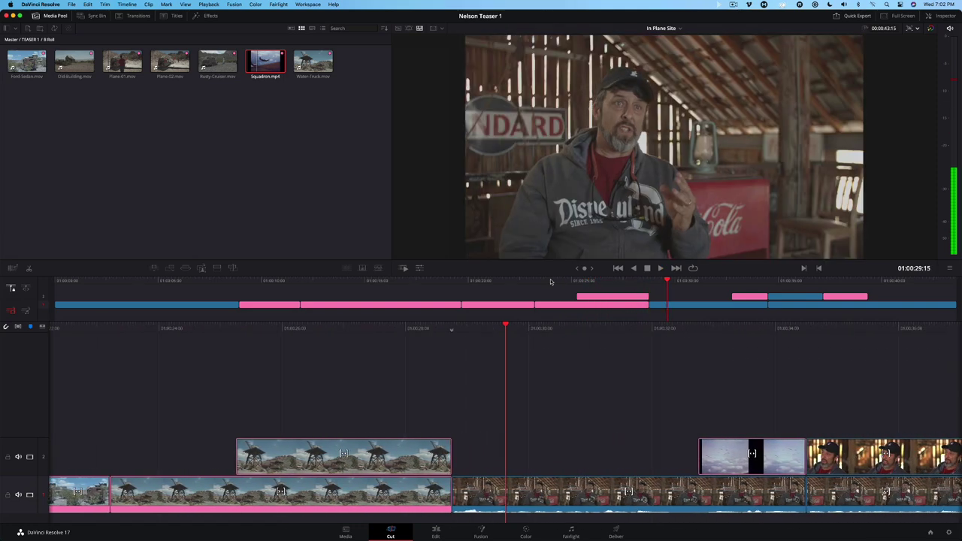
pyautogui.moveTo(549, 280); pyautogui.dragTo(270, 307)
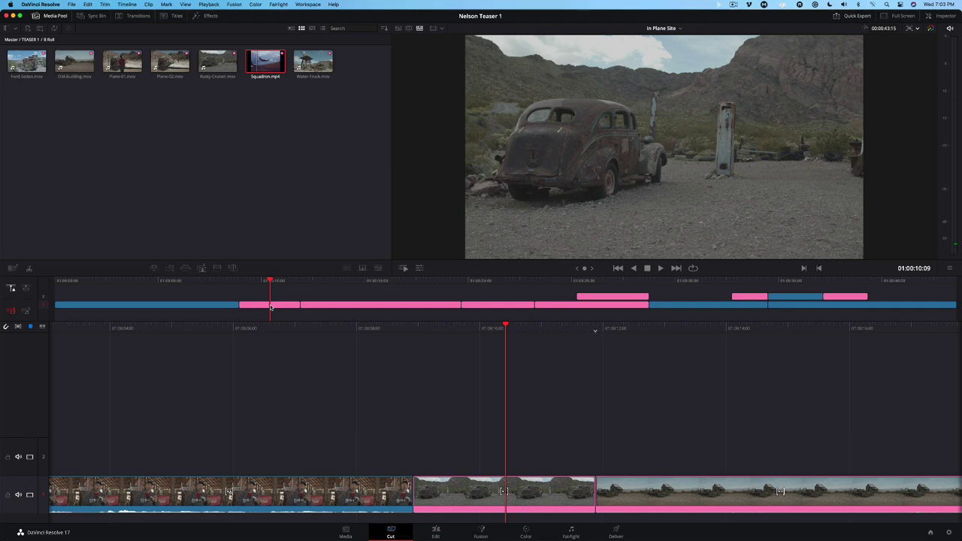
pyautogui.press('space')
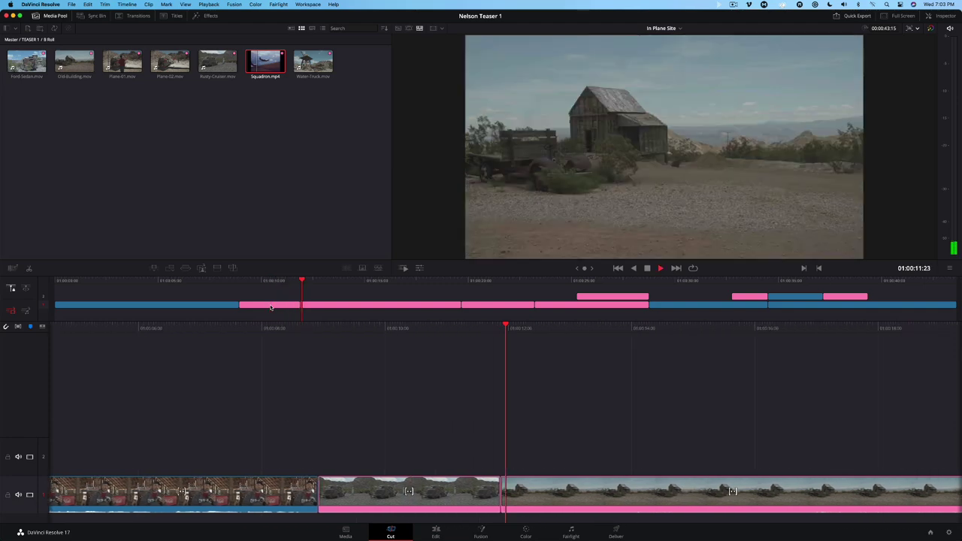
pyautogui.press('space')
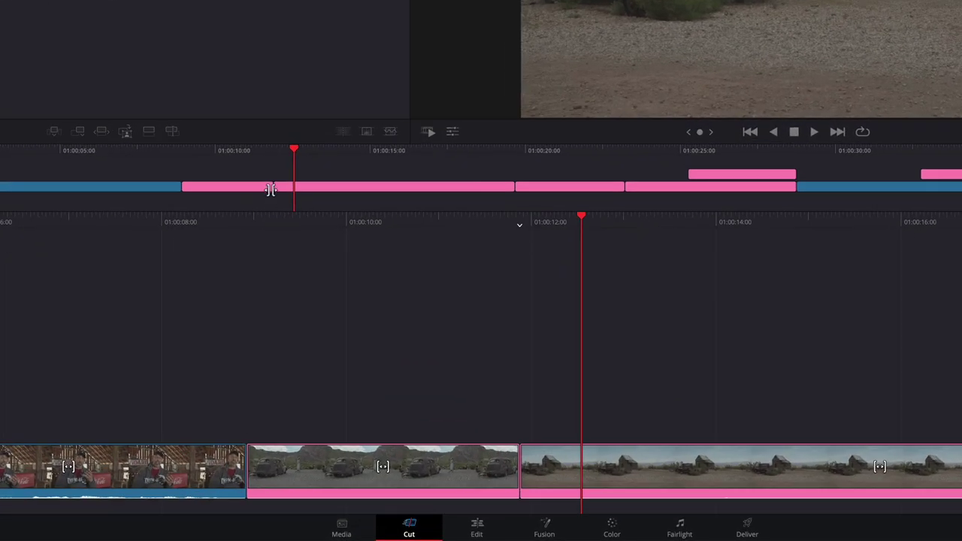
# - Move the car-to-barn cut later to lengthen the car shot, then exit the trim view
pyautogui.click(271, 187)
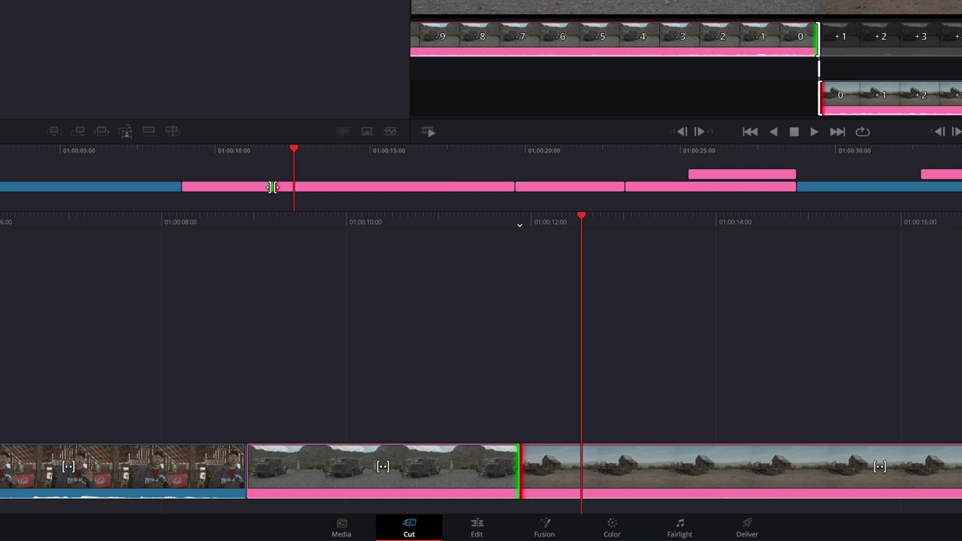
pyautogui.moveTo(272, 187); pyautogui.dragTo(290, 187)
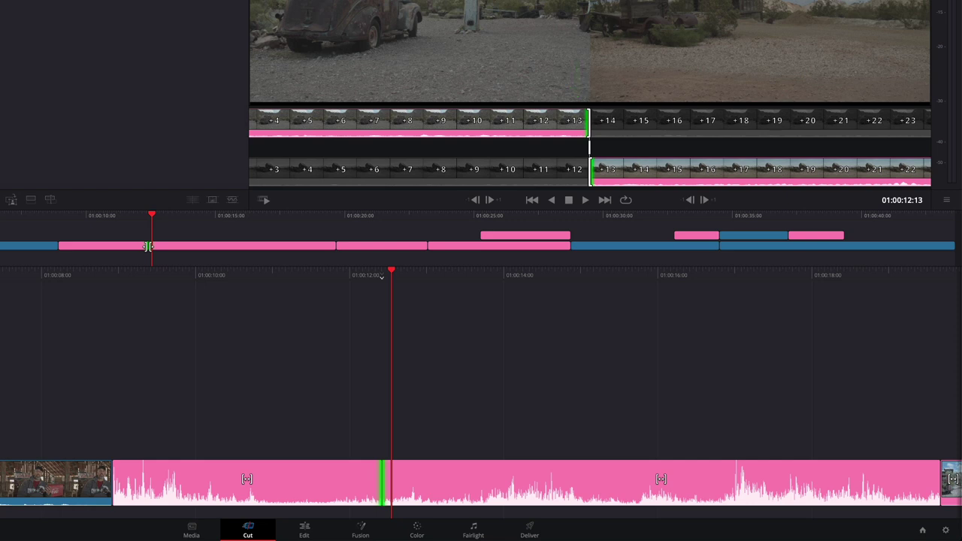
pyautogui.moveTo(148, 247); pyautogui.dragTo(148, 248)
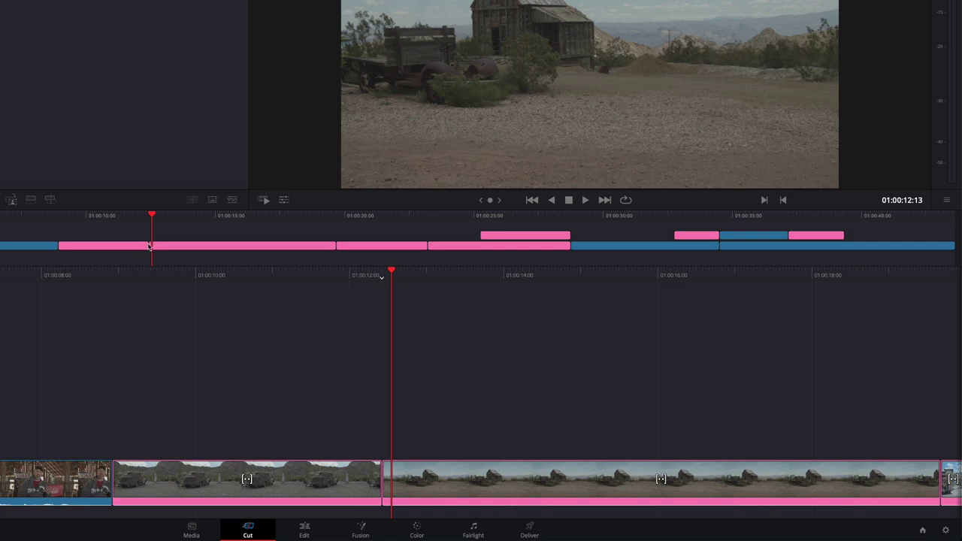
# - Add a Cross Dissolve at the car-to-barn cut and shorten its duration
pyautogui.click(148, 248)
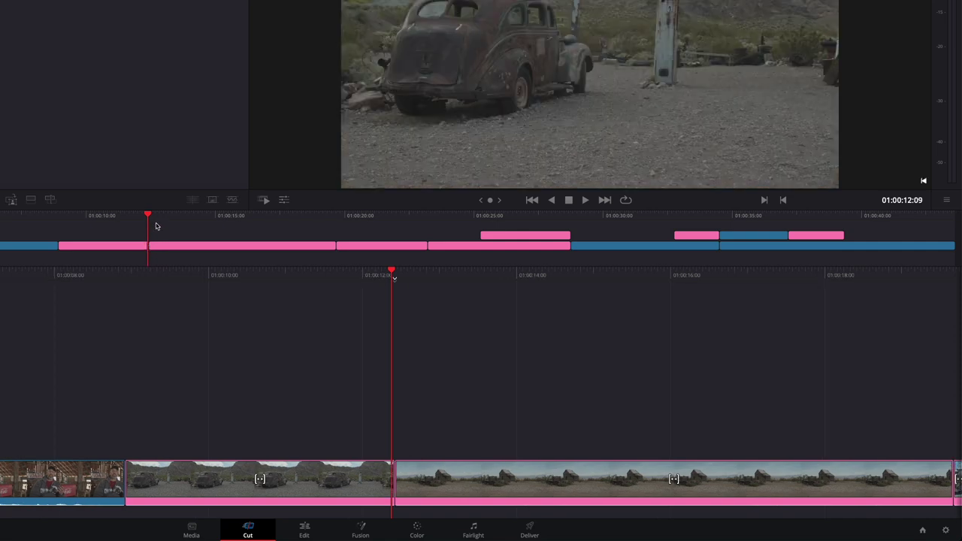
pyautogui.moveTo(151, 217); pyautogui.dragTo(172, 217)
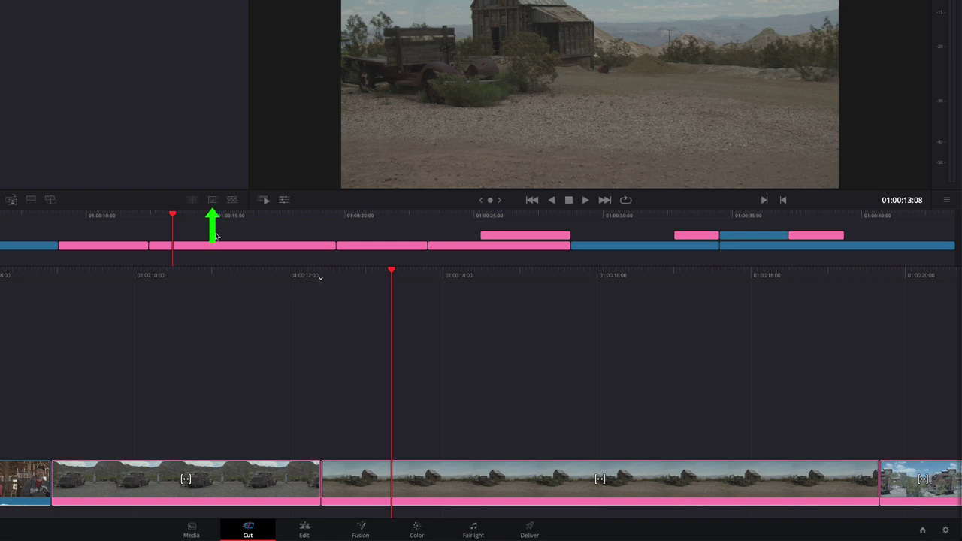
pyautogui.click(212, 201)
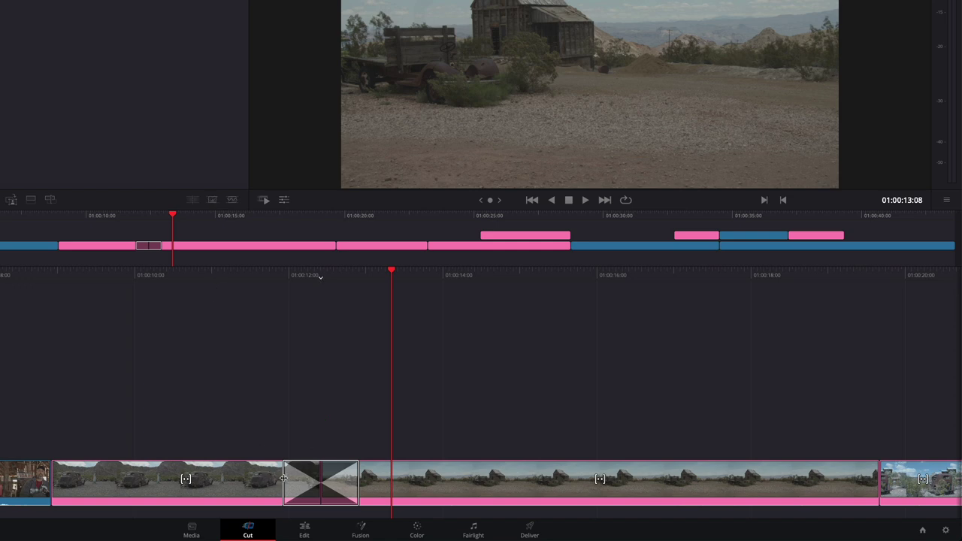
pyautogui.moveTo(280, 480); pyautogui.dragTo(295, 473)
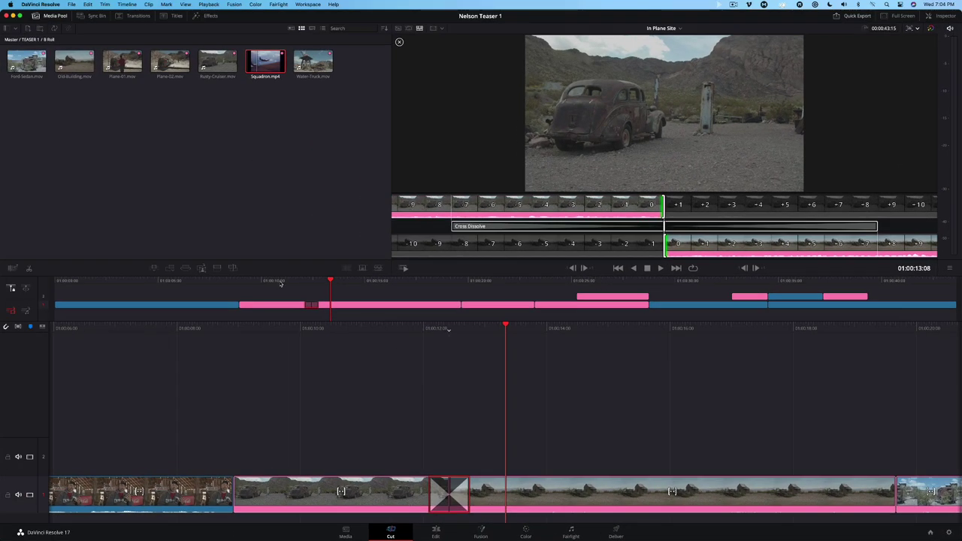
# - Play back the car-to-barn cross dissolve from just before it
pyautogui.click(281, 282)
pyautogui.press('space')
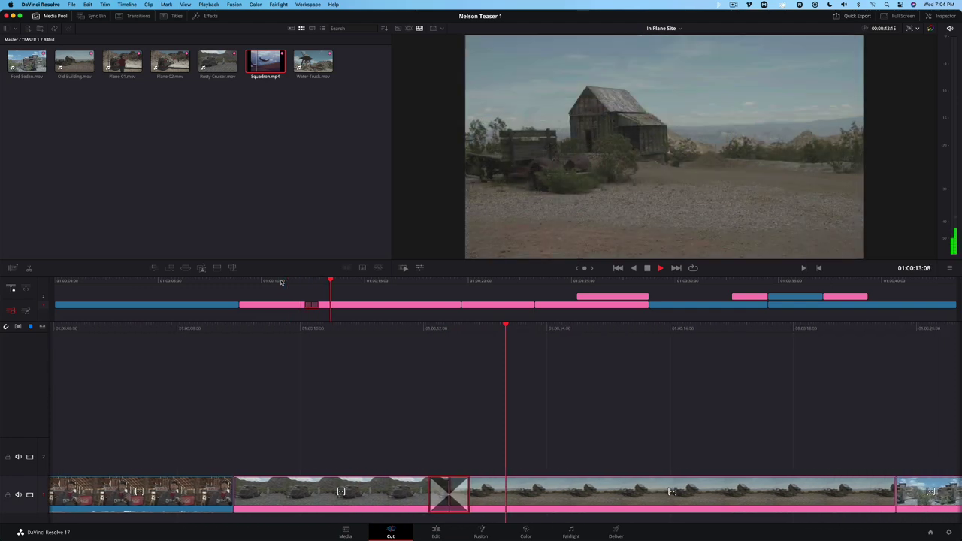
pyautogui.press('space')
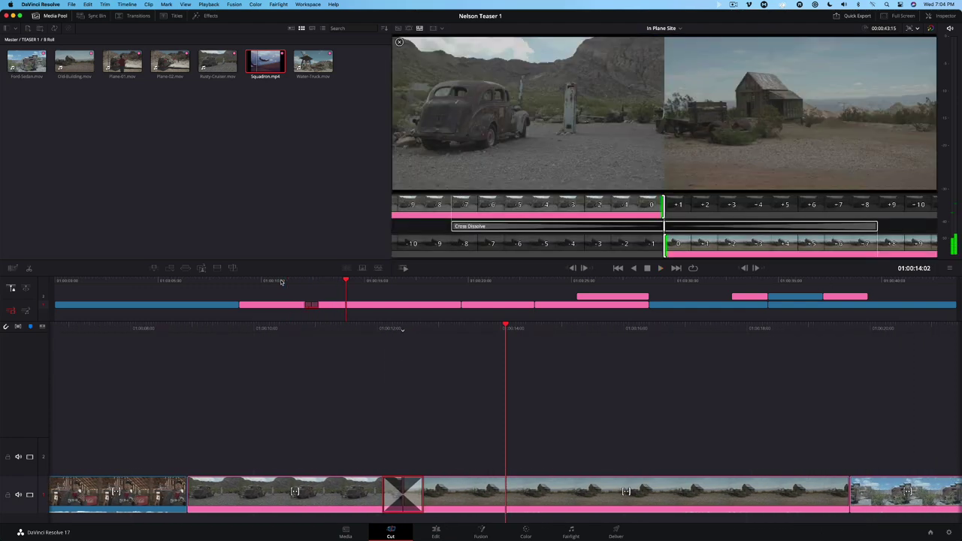
# - Add a dissolve at the start of the V2 water-tower cutaway
pyautogui.click(378, 281)
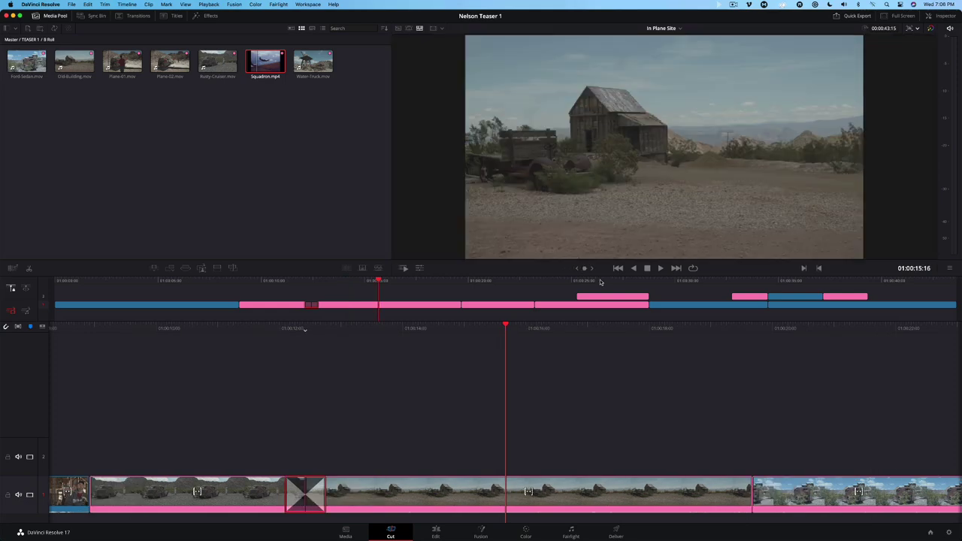
pyautogui.click(568, 281)
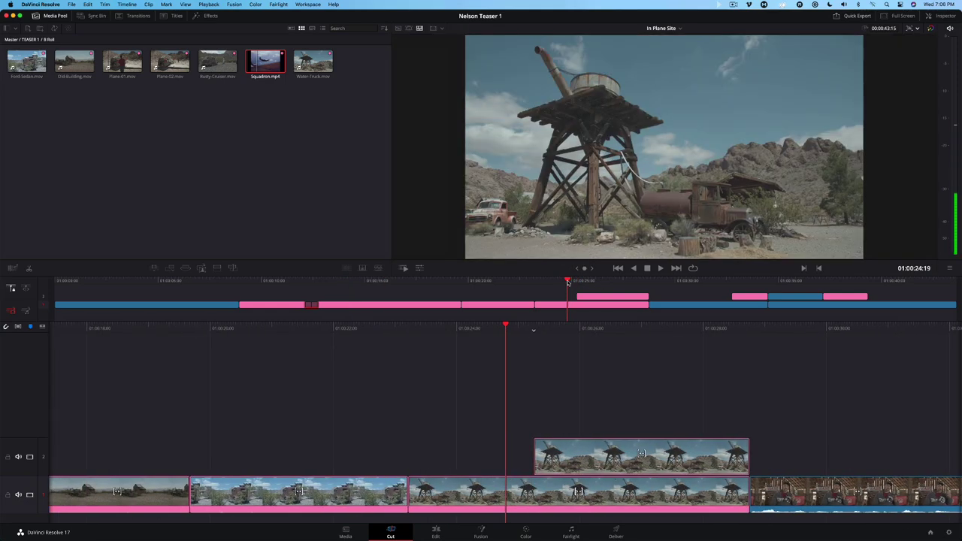
pyautogui.click(362, 269)
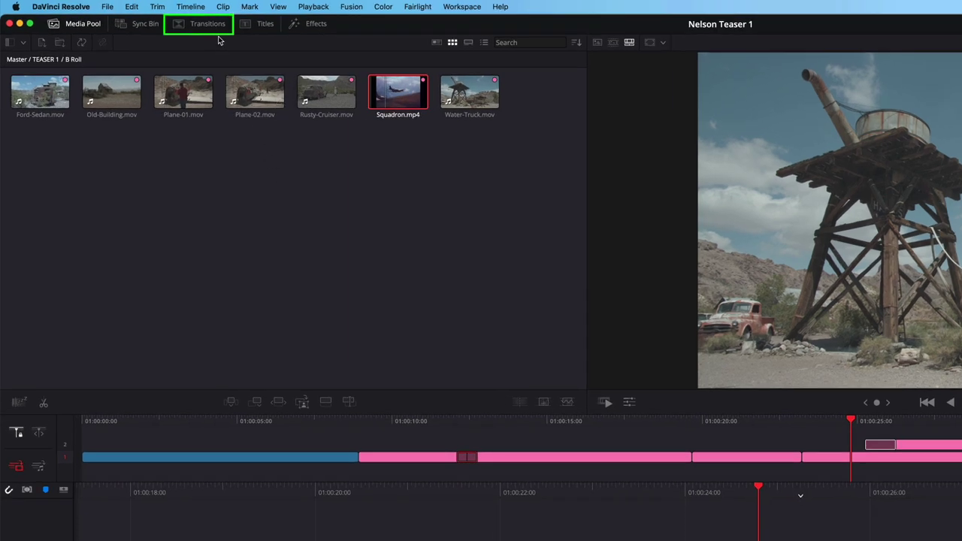
# - Apply an Additive Dissolve from the Transitions library to the V2 water-tower cutaway's start
pyautogui.click(213, 28)
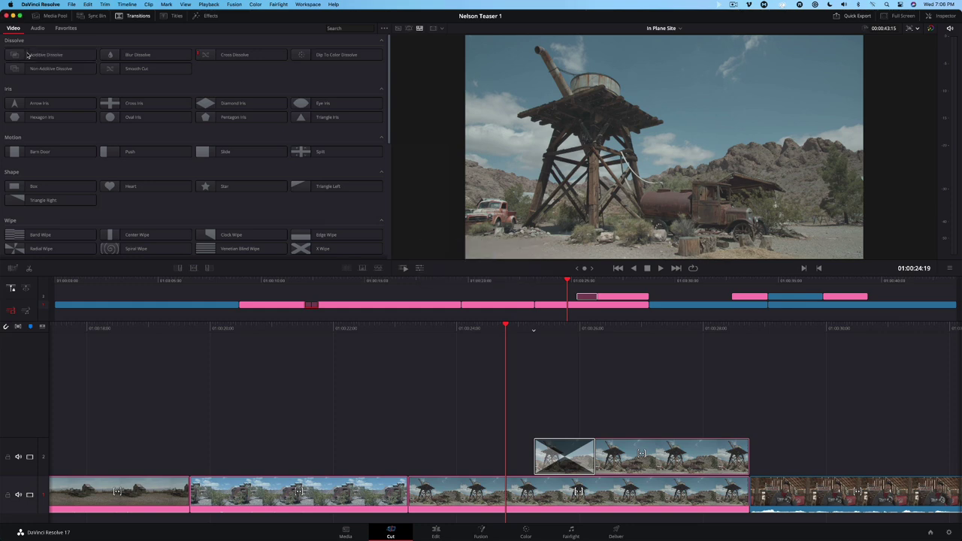
pyautogui.moveTo(48, 58); pyautogui.dragTo(549, 461)
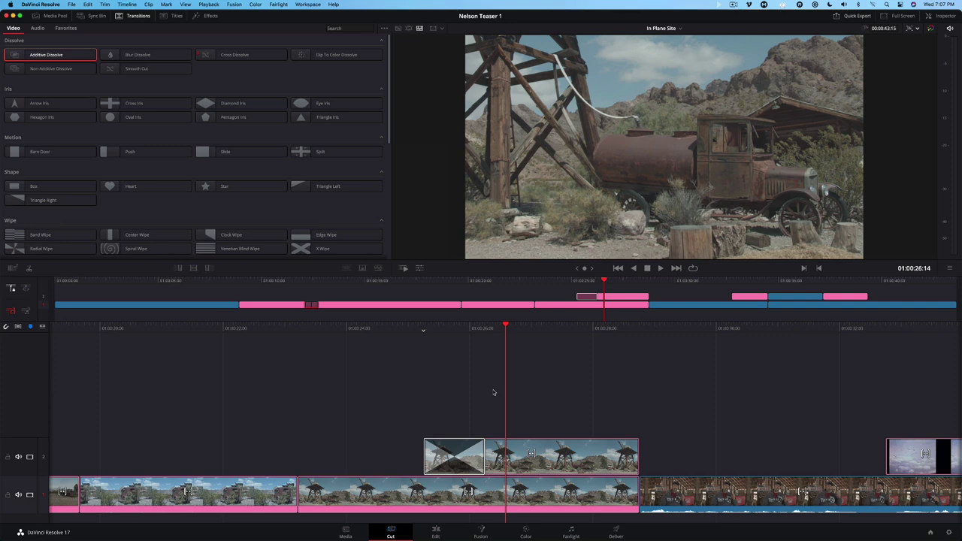
# - Replace the water-tower cutaway's opening dissolve with a straight cut
pyautogui.click(49, 16)
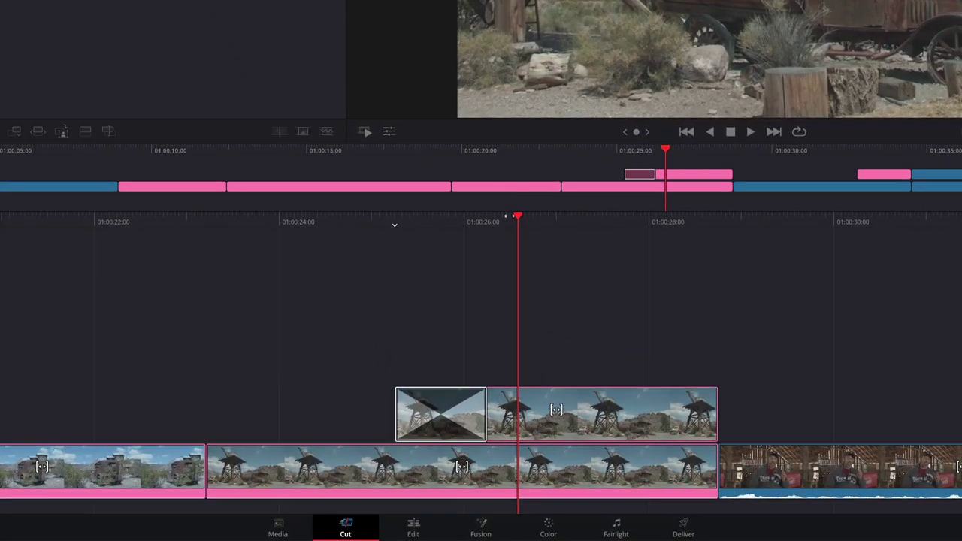
pyautogui.moveTo(508, 327); pyautogui.dragTo(521, 327)
pyautogui.moveTo(542, 220); pyautogui.dragTo(704, 230)
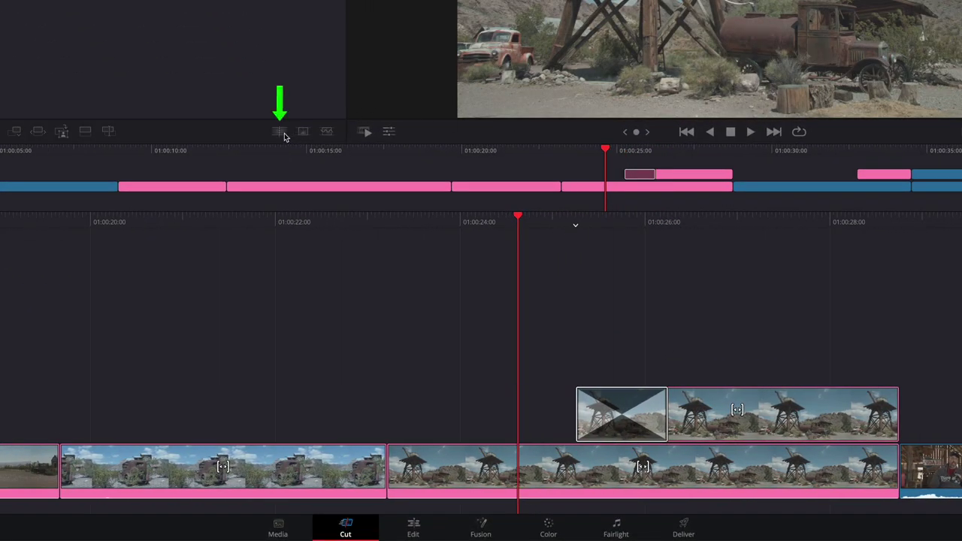
pyautogui.click(280, 132)
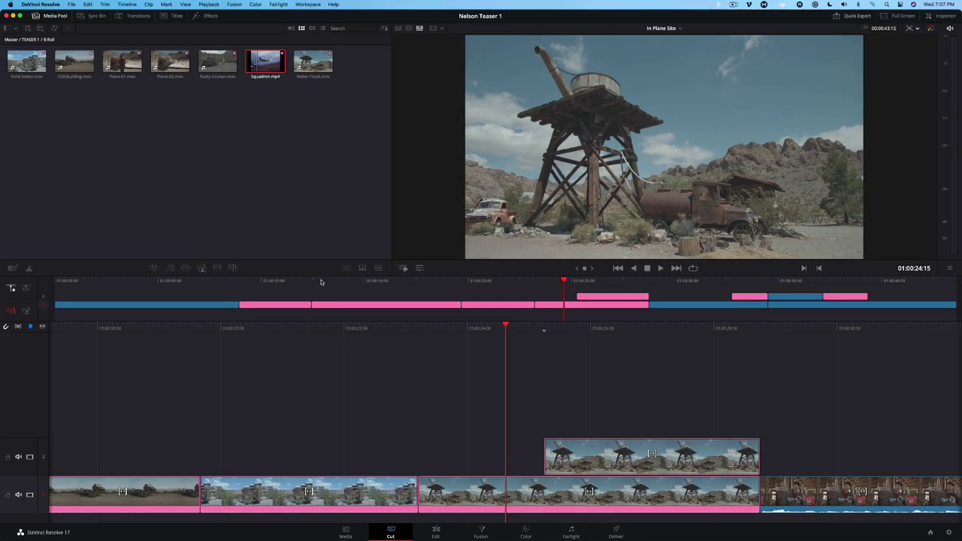
# - Play back the edit starting from the barn interview to check the cut
pyautogui.moveTo(320, 282); pyautogui.dragTo(219, 292)
pyautogui.press('space')
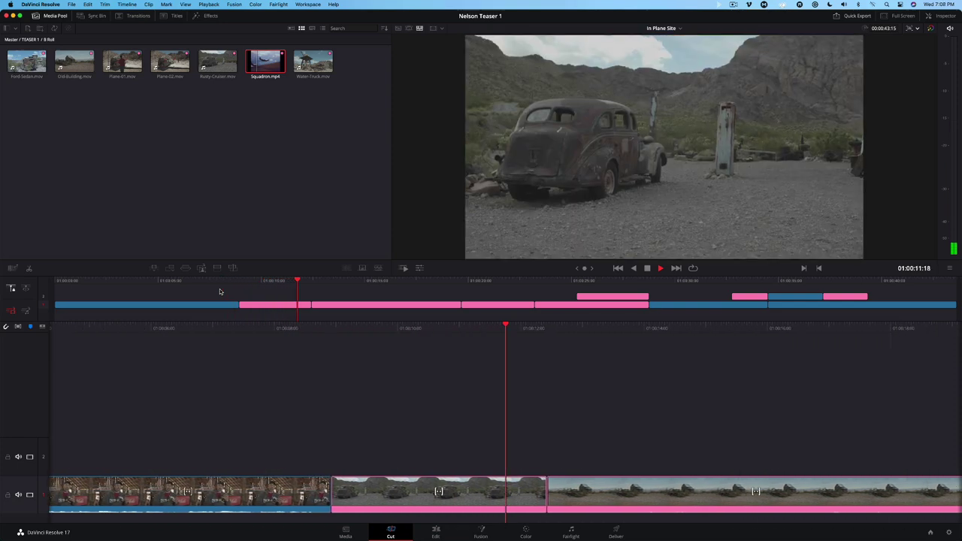
pyautogui.press('space')
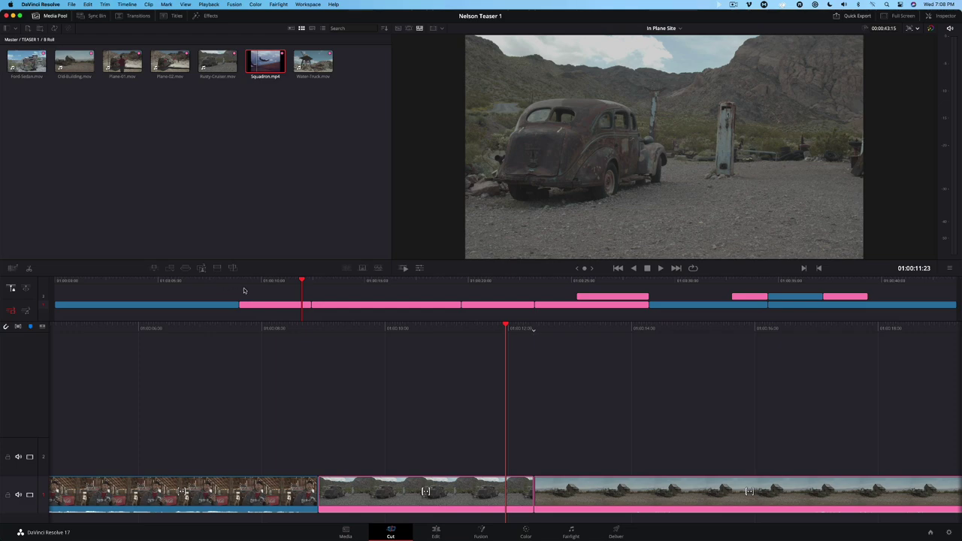
# - Turn on Dynamic Zoom for the old car shot and resize its end framing
pyautogui.click(244, 291)
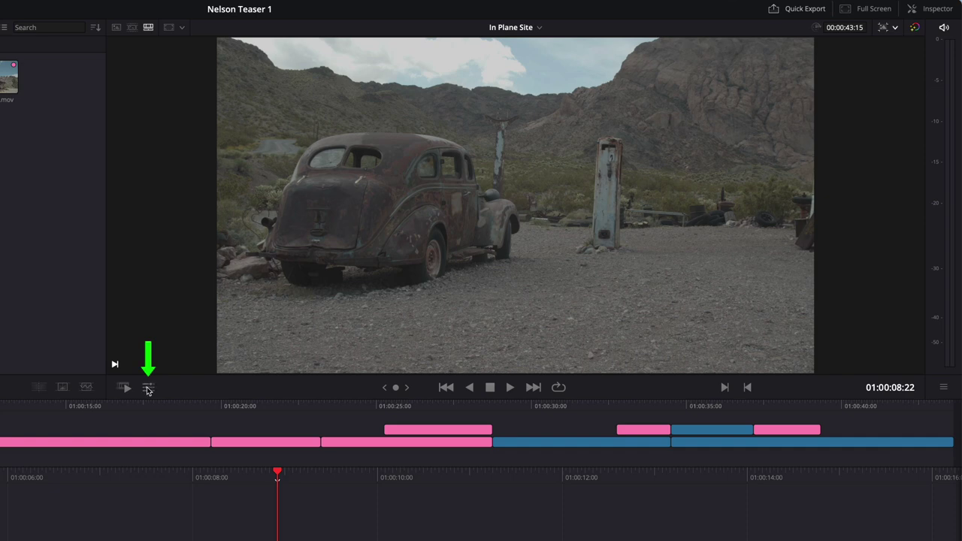
pyautogui.click(149, 388)
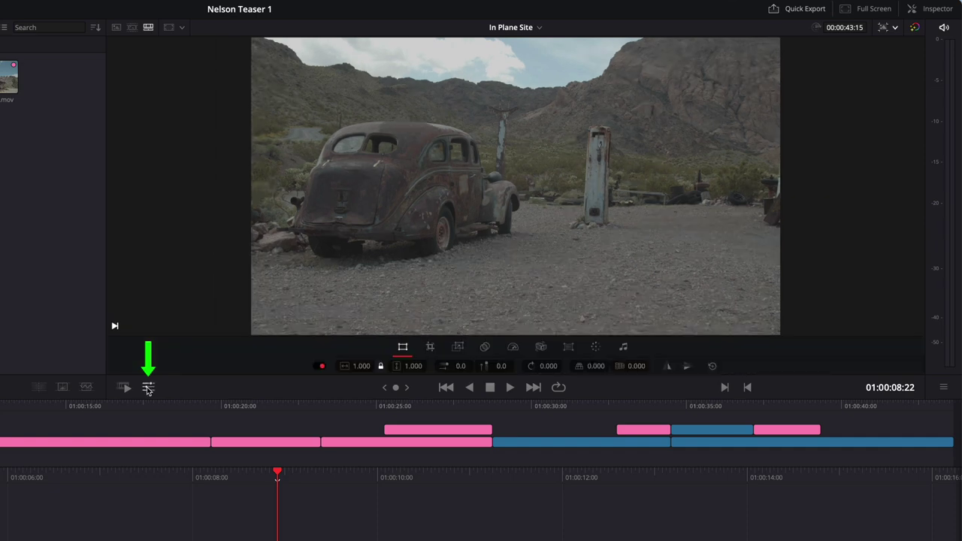
pyautogui.click(459, 347)
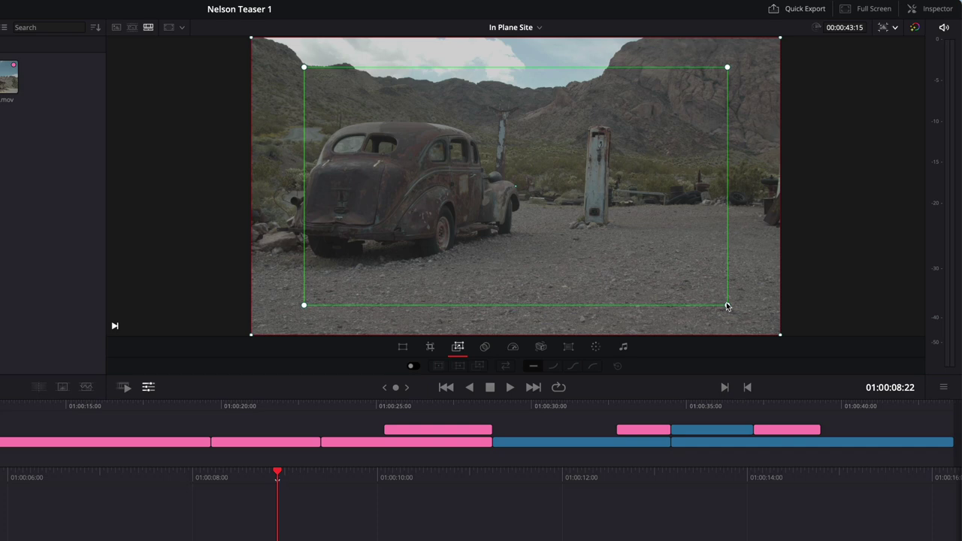
pyautogui.moveTo(727, 304); pyautogui.dragTo(660, 270)
pyautogui.moveTo(517, 224); pyautogui.dragTo(471, 224)
pyautogui.moveTo(616, 269); pyautogui.dragTo(636, 275)
pyautogui.moveTo(574, 241); pyautogui.dragTo(562, 237)
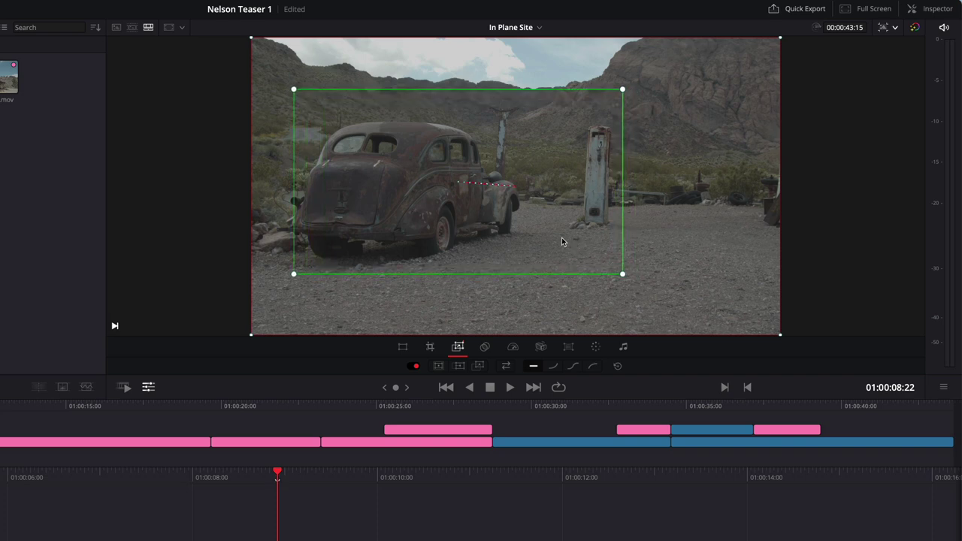
# - Preview the zoom, swap its start and end framing, and replay the car shot
pyautogui.click(510, 387)
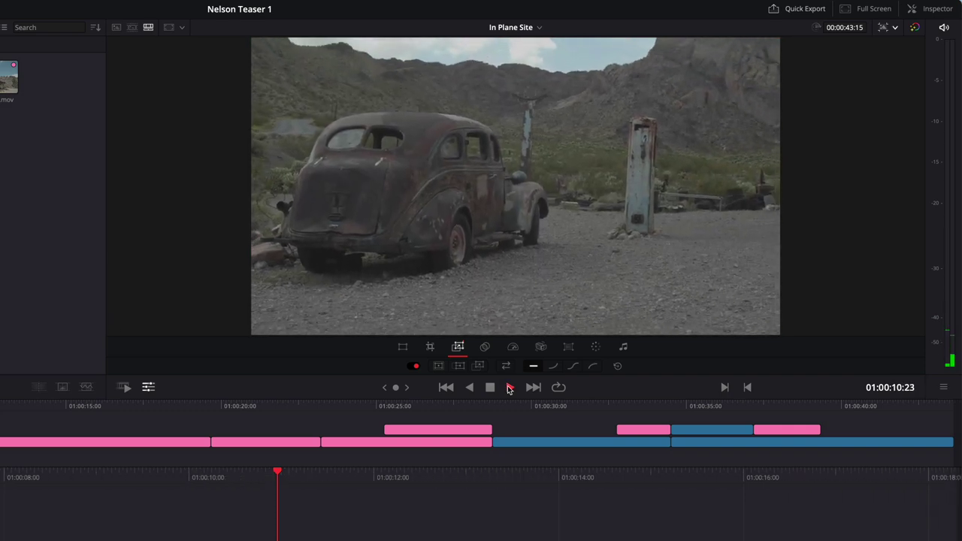
pyautogui.click(491, 388)
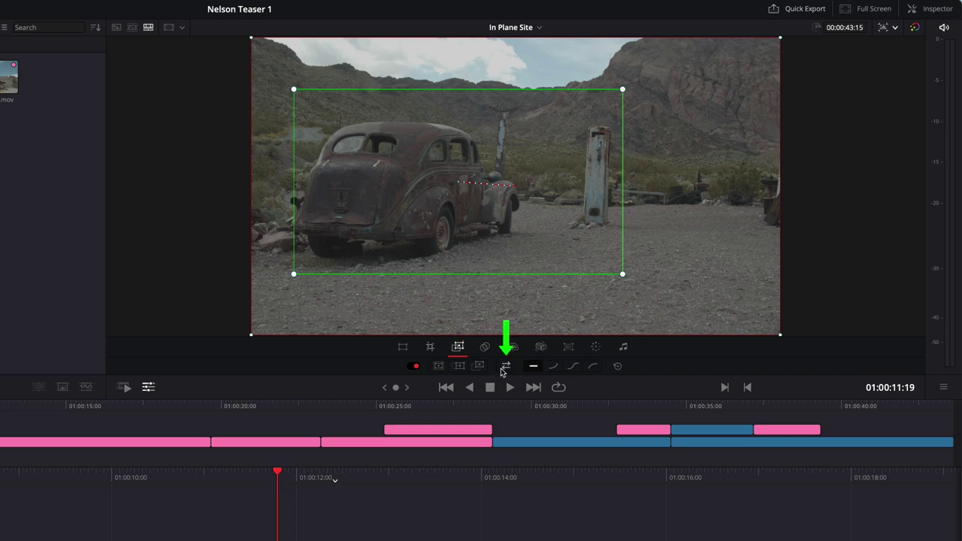
pyautogui.click(505, 366)
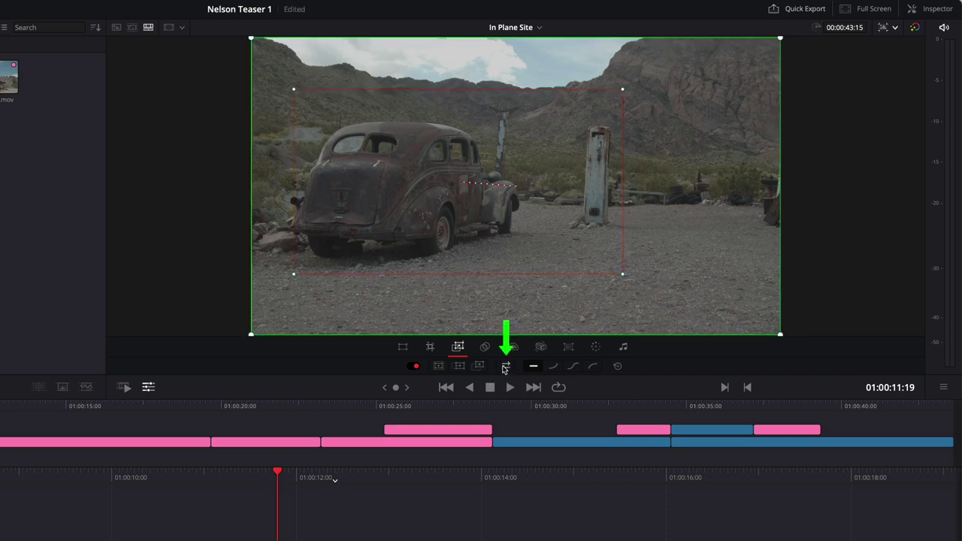
pyautogui.click(449, 388)
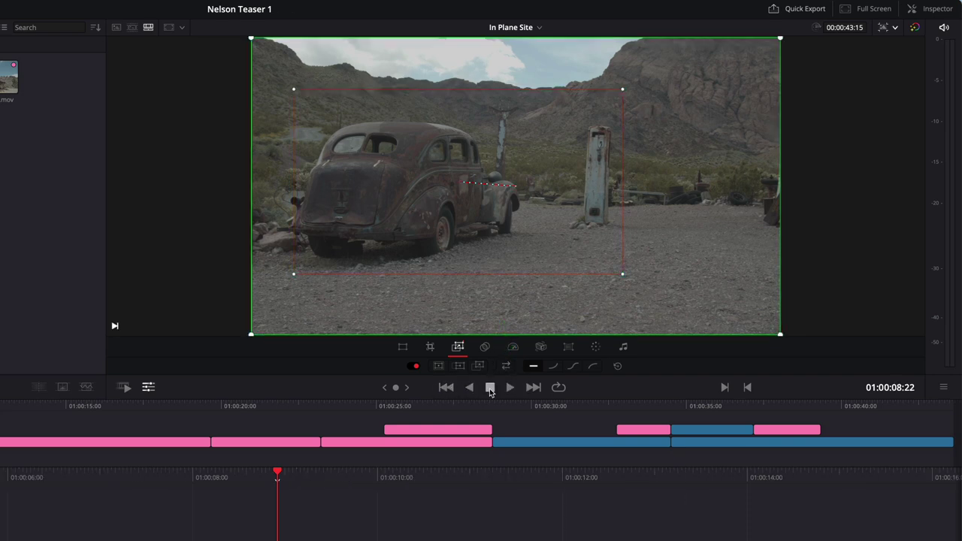
pyautogui.click(507, 387)
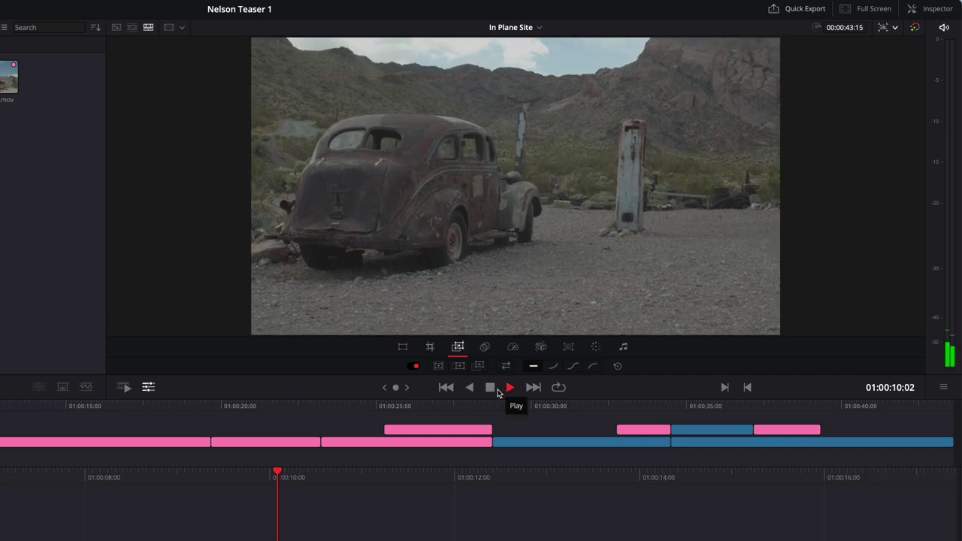
pyautogui.click(490, 387)
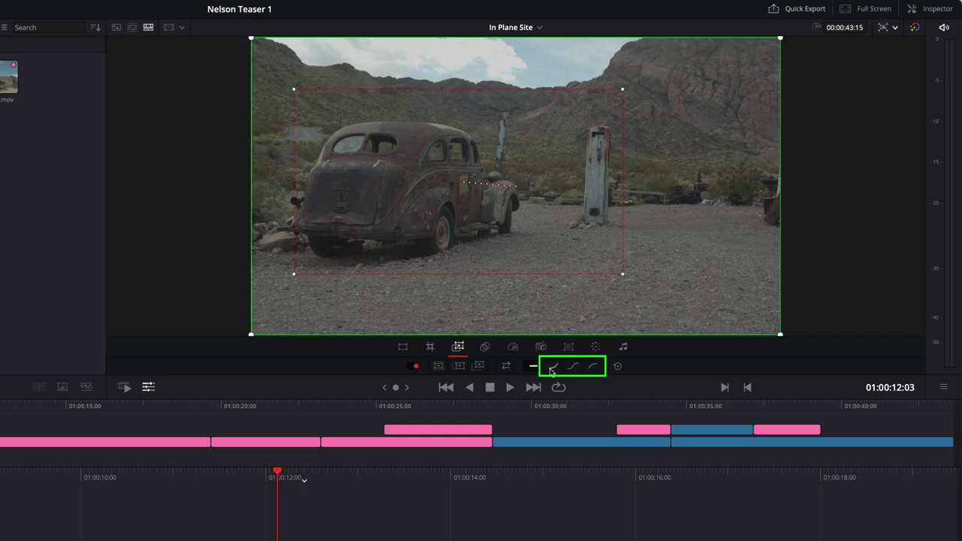
# - Set the zoom motion to Ease Out and play the car shot back
pyautogui.click(593, 368)
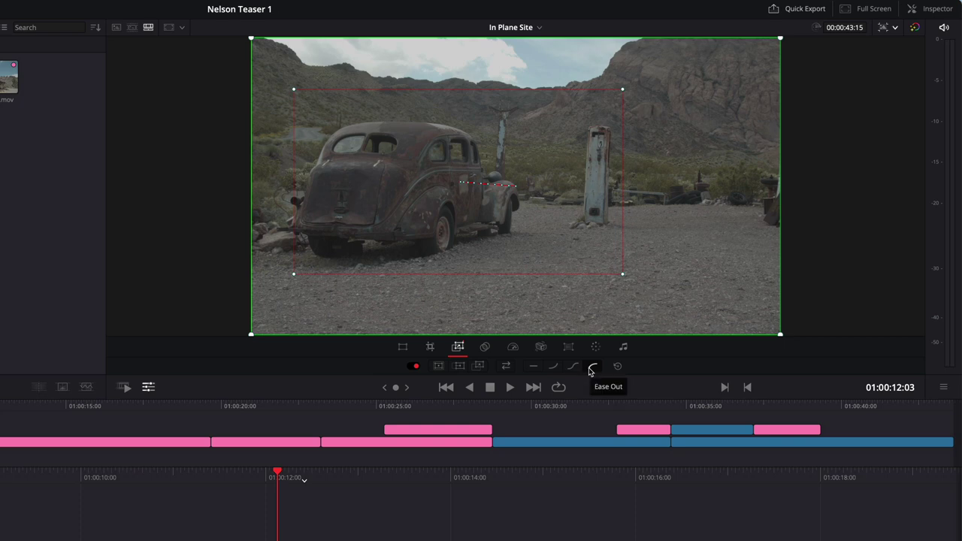
pyautogui.click(446, 387)
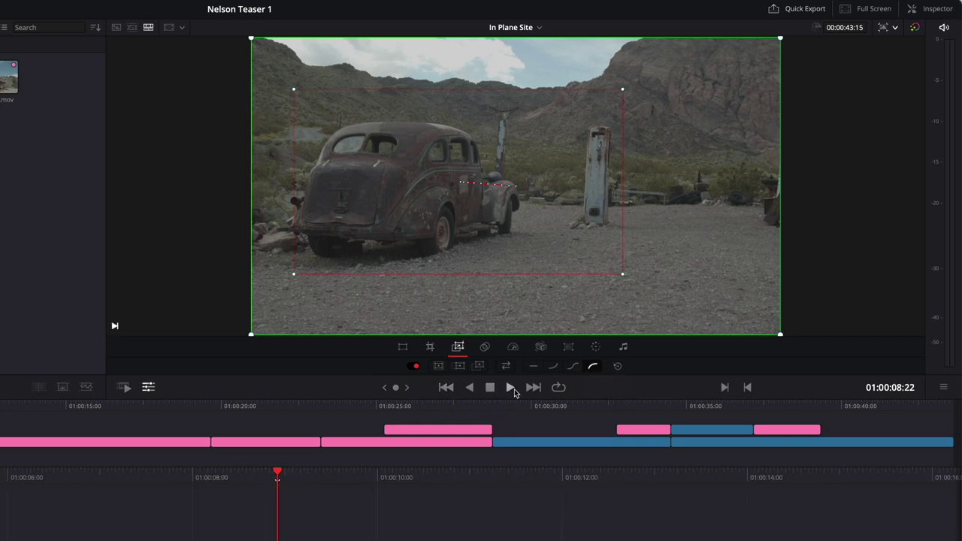
pyautogui.click(511, 388)
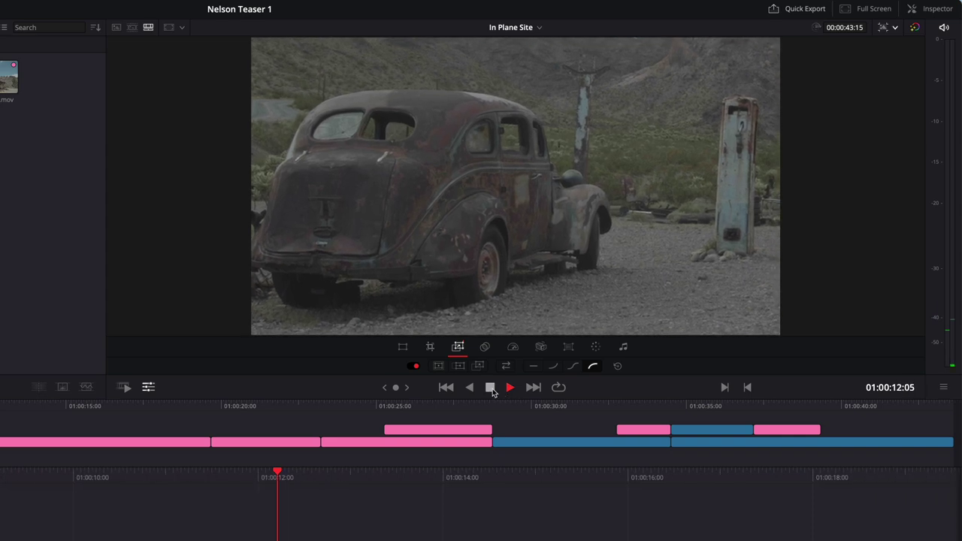
pyautogui.click(490, 388)
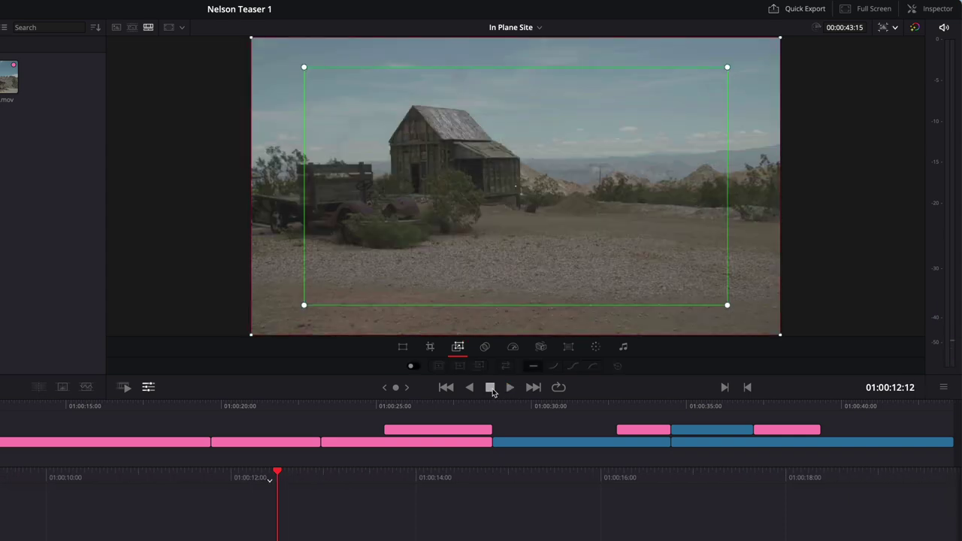
# - Find the Ford-Sedan shot and play it to see its camera shake
pyautogui.click(148, 388)
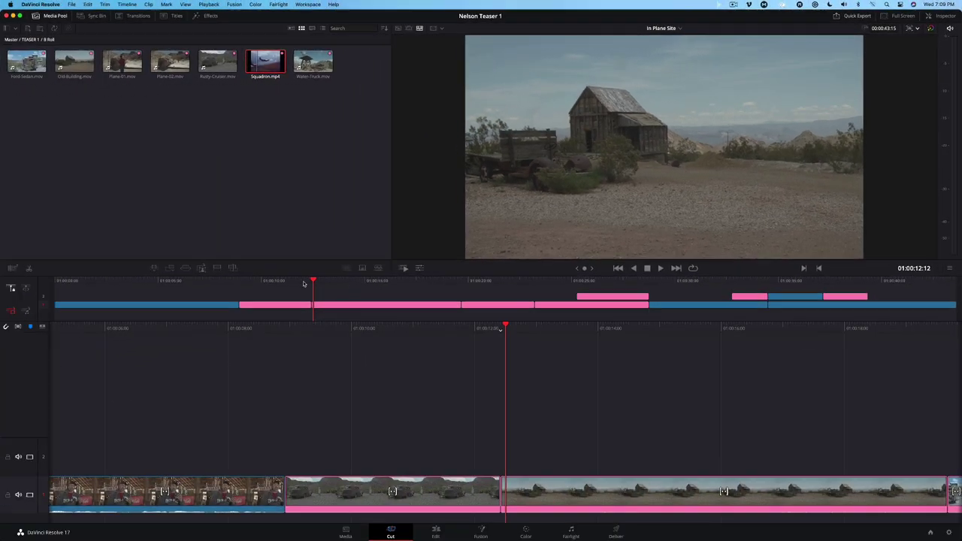
pyautogui.moveTo(315, 282); pyautogui.dragTo(498, 289)
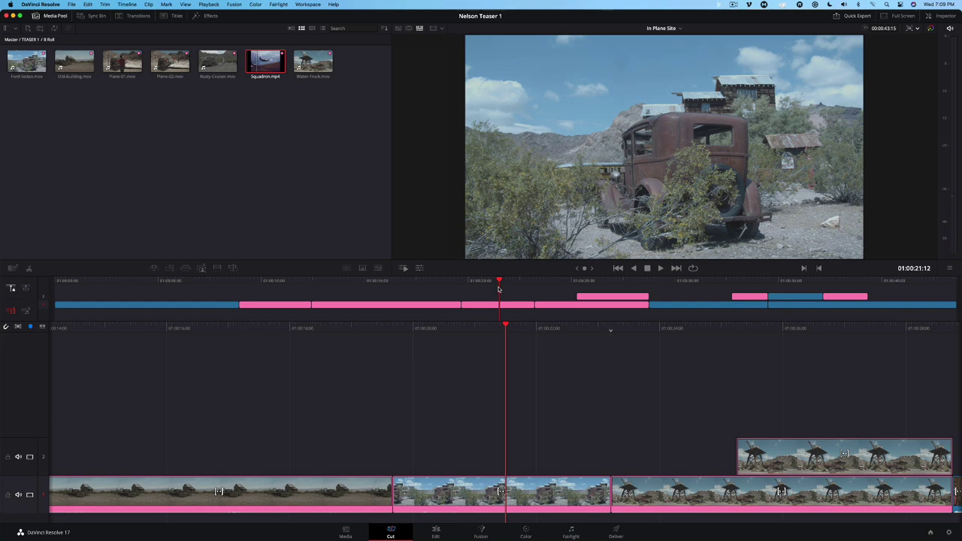
pyautogui.press('Up')
pyautogui.press('space')
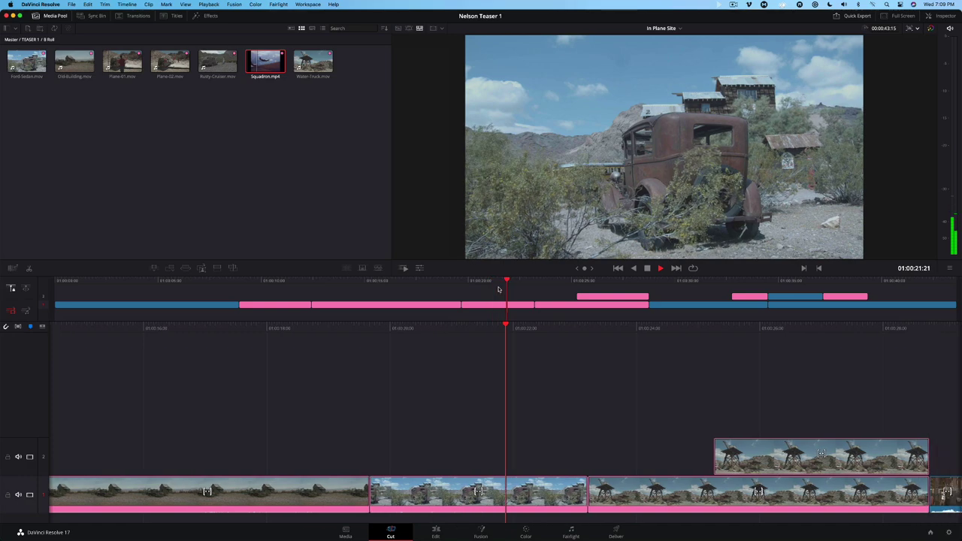
pyautogui.press('space')
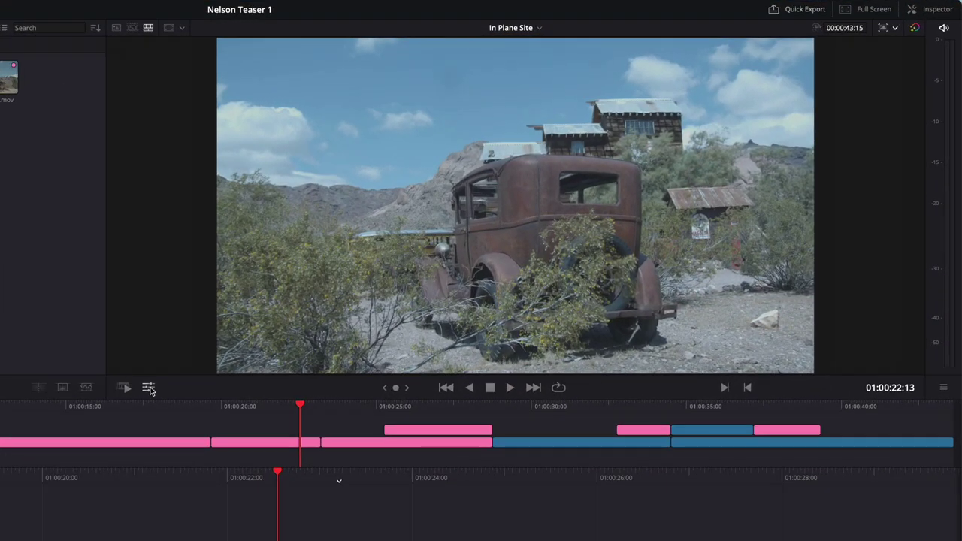
# - Stabilize the Ford-Sedan shot with the Stabilization tool and replay it to check
pyautogui.click(149, 389)
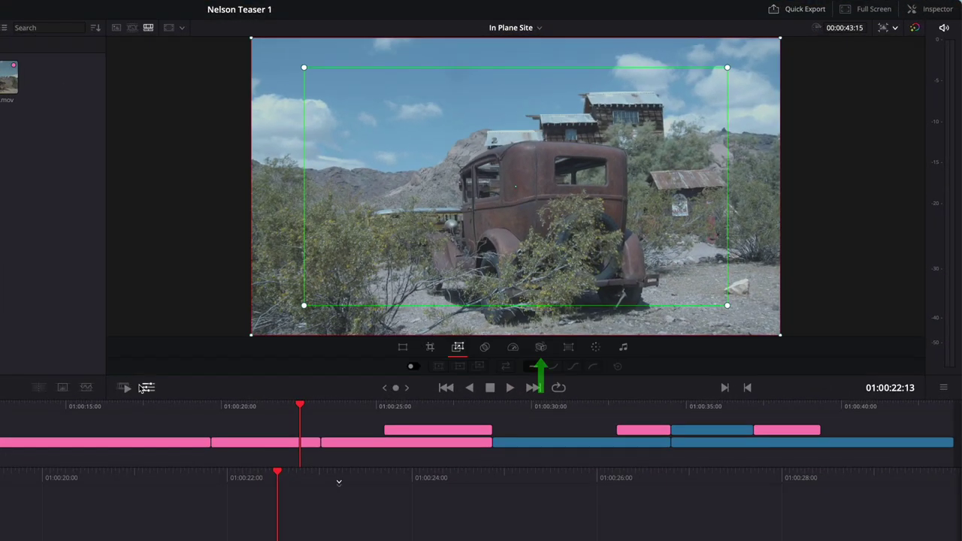
pyautogui.click(541, 348)
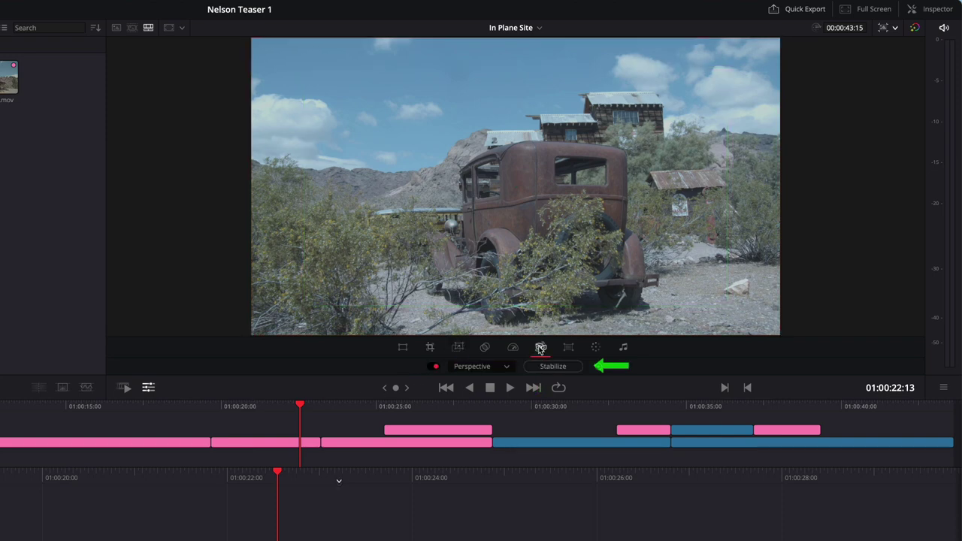
pyautogui.click(538, 369)
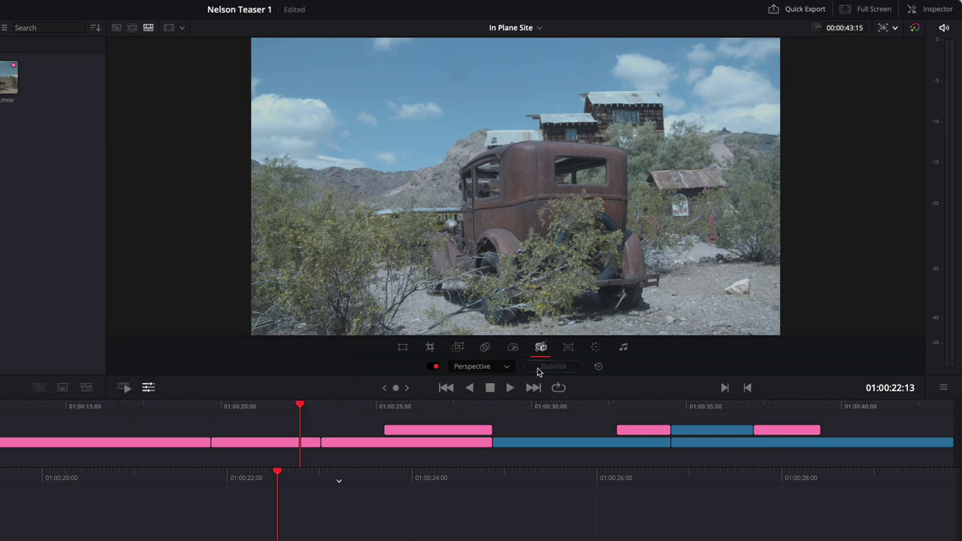
pyautogui.click(446, 387)
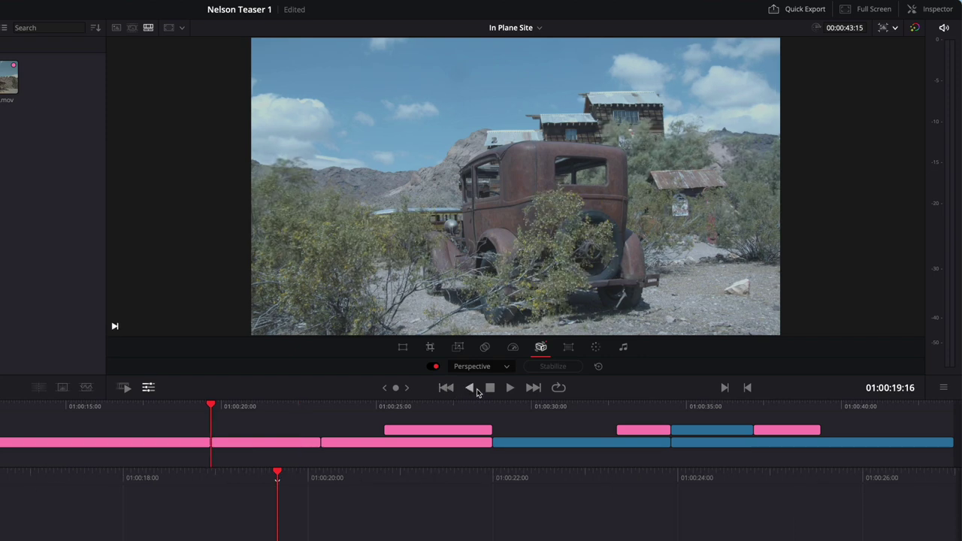
pyautogui.click(509, 388)
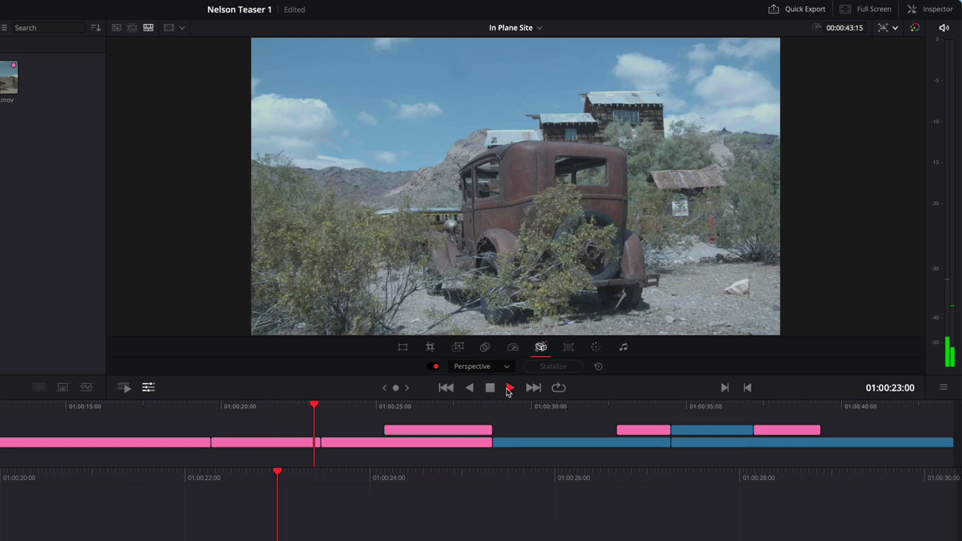
pyautogui.click(509, 388)
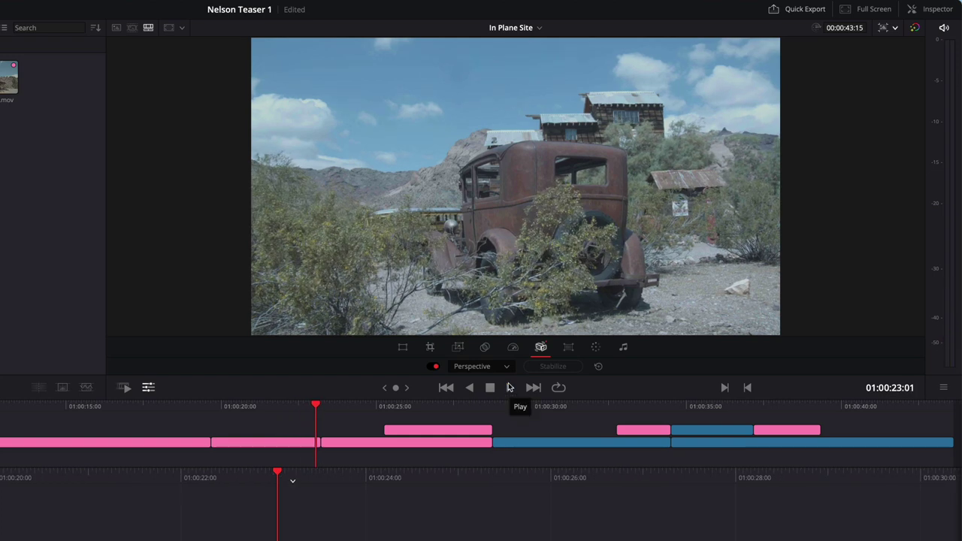
# - In the Inspector, toggle the clip's stabilization off and on to compare
pyautogui.click(938, 10)
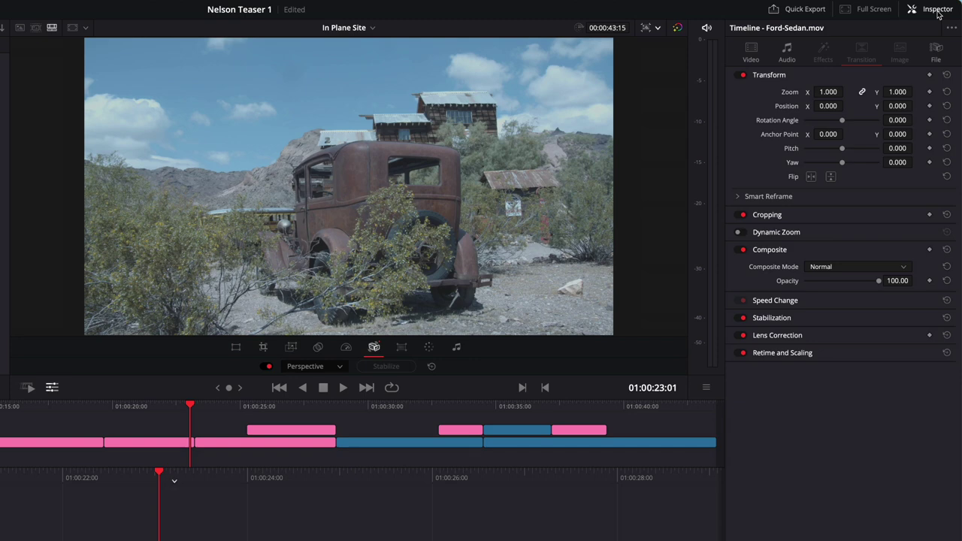
pyautogui.click(741, 319)
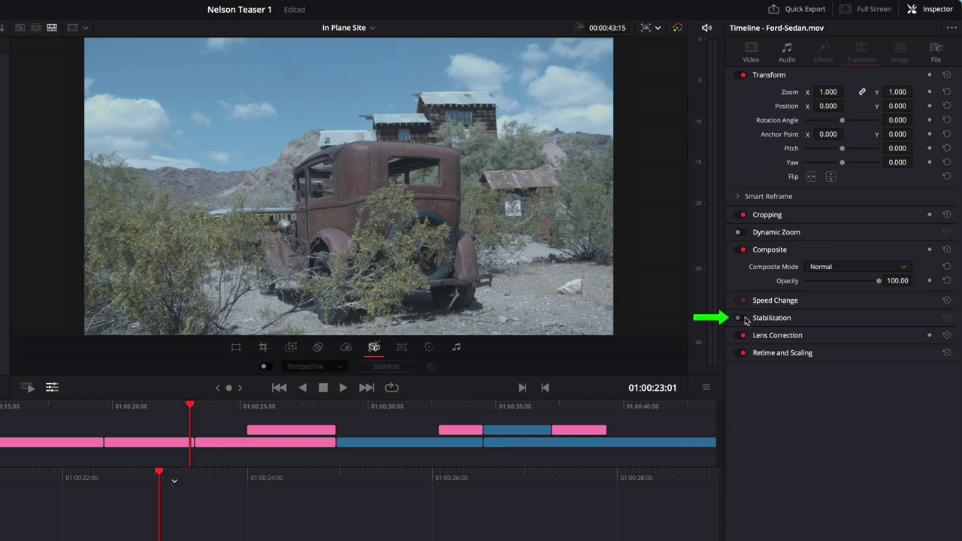
pyautogui.click(744, 320)
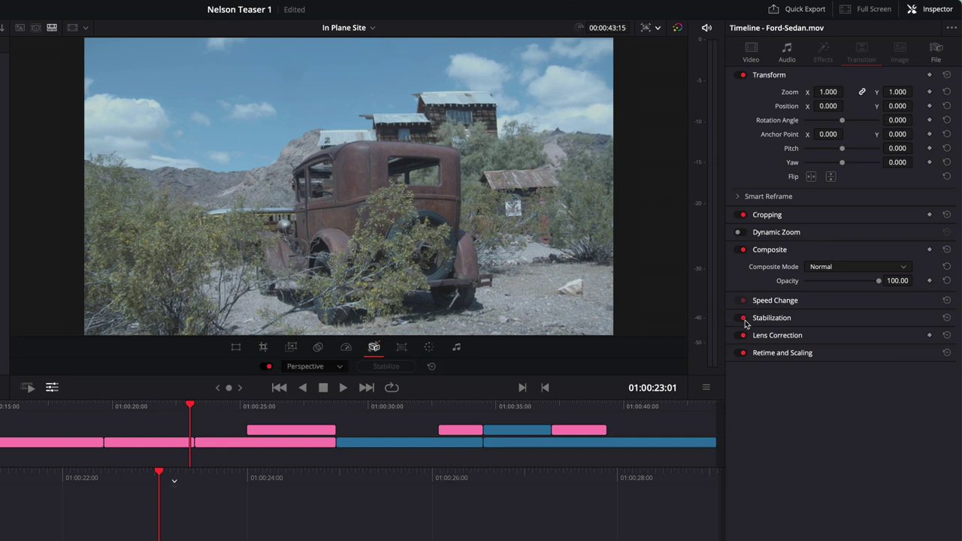
pyautogui.click(742, 320)
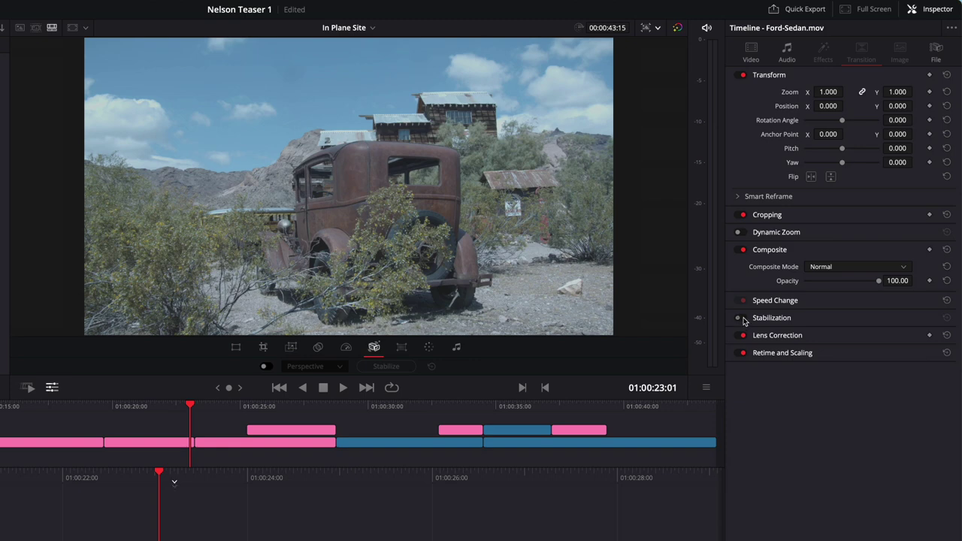
pyautogui.click(742, 319)
# - Keep Perspective mode, enable Camera Lock, re-stabilize, and play the shot back
pyautogui.click(769, 322)
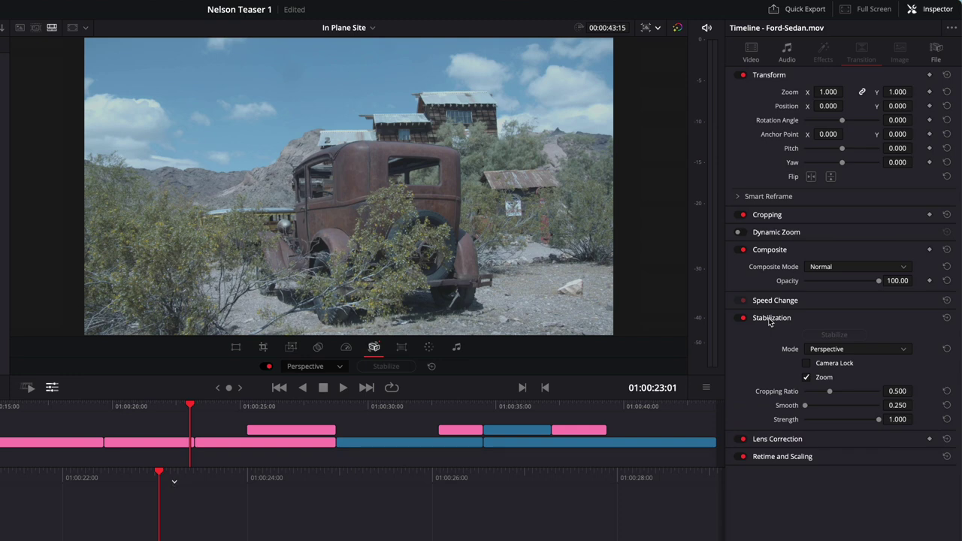
pyautogui.click(882, 352)
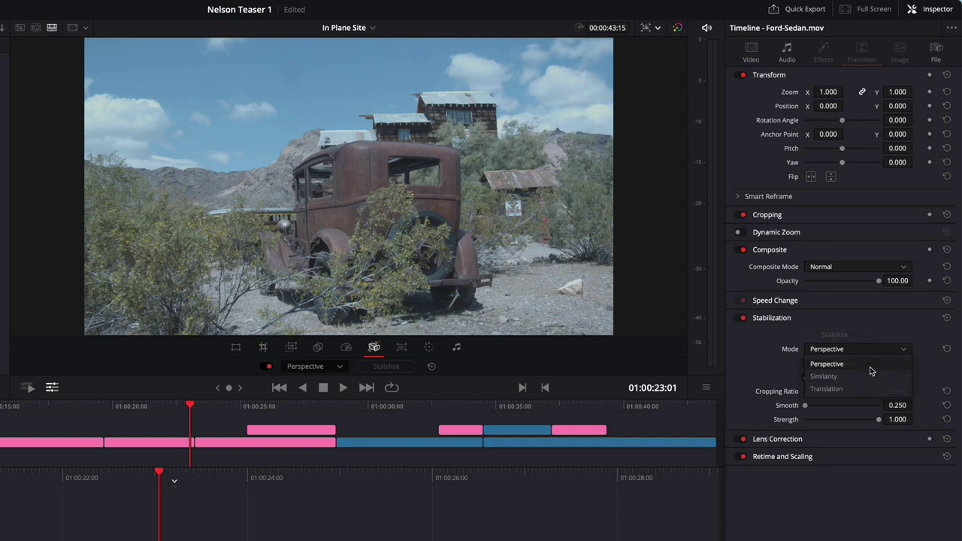
pyautogui.click(871, 366)
pyautogui.click(806, 365)
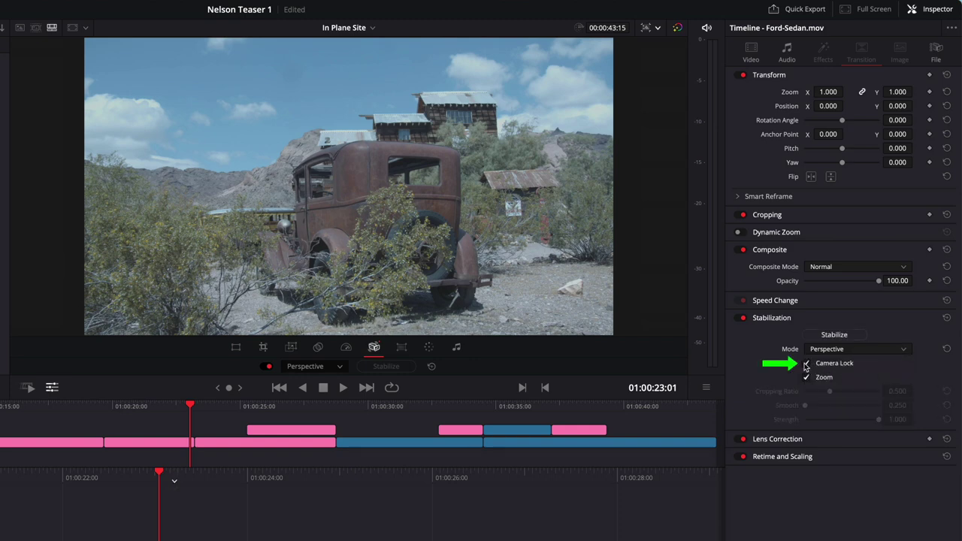
pyautogui.click(819, 335)
pyautogui.click(279, 387)
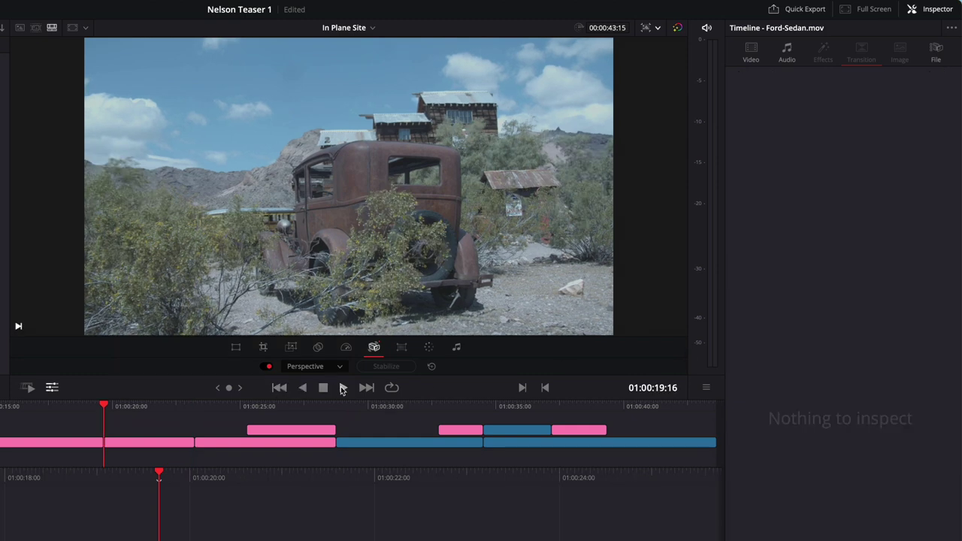
pyautogui.click(342, 388)
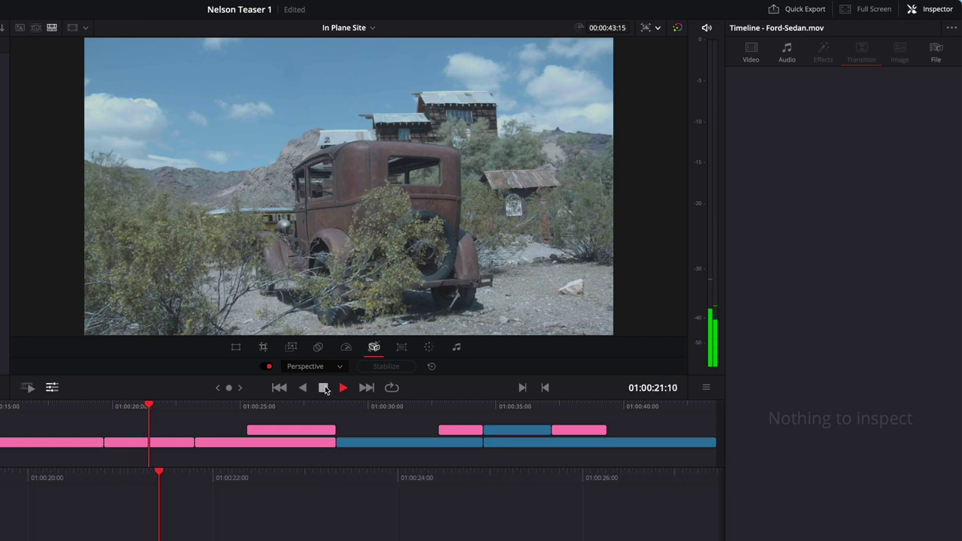
pyautogui.click(324, 388)
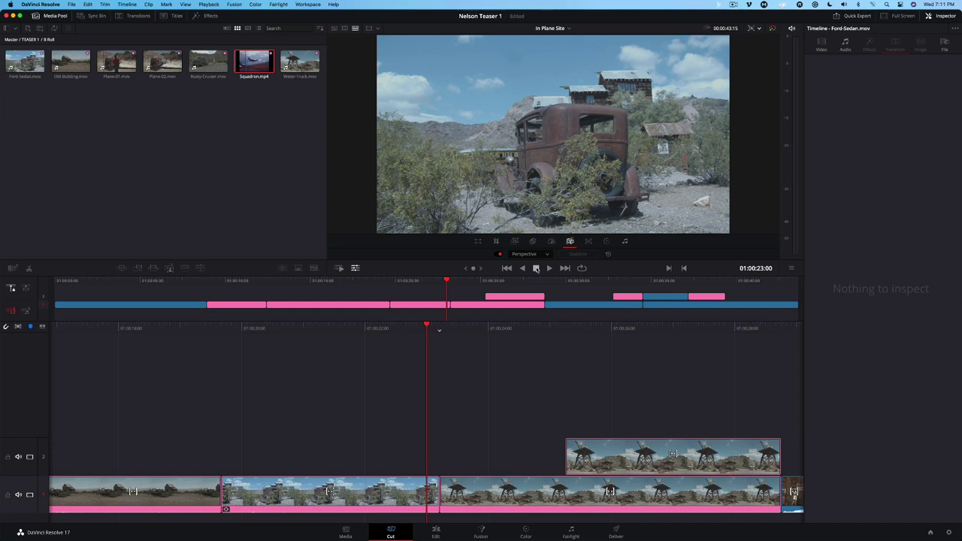
# - Bring up Navy Plane.JPG from the Music & Photos bin and enlarge it to fill the frame
pyautogui.moveTo(447, 281); pyautogui.dragTo(95, 302)
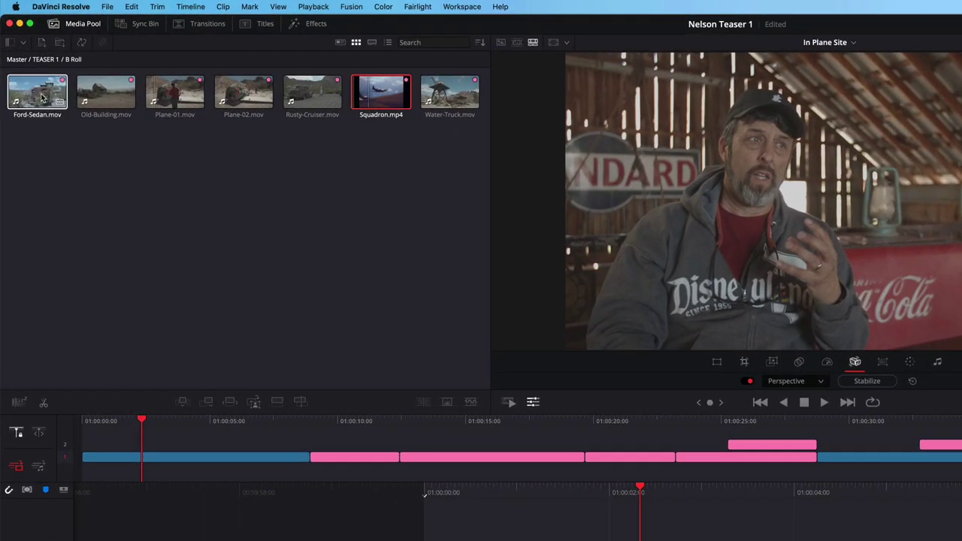
pyautogui.click(21, 44)
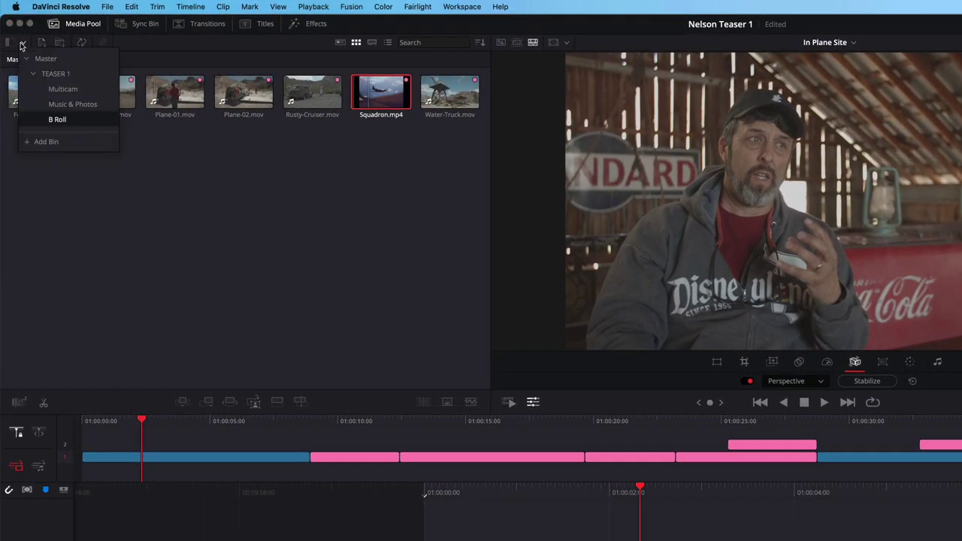
pyautogui.click(72, 104)
pyautogui.click(166, 95)
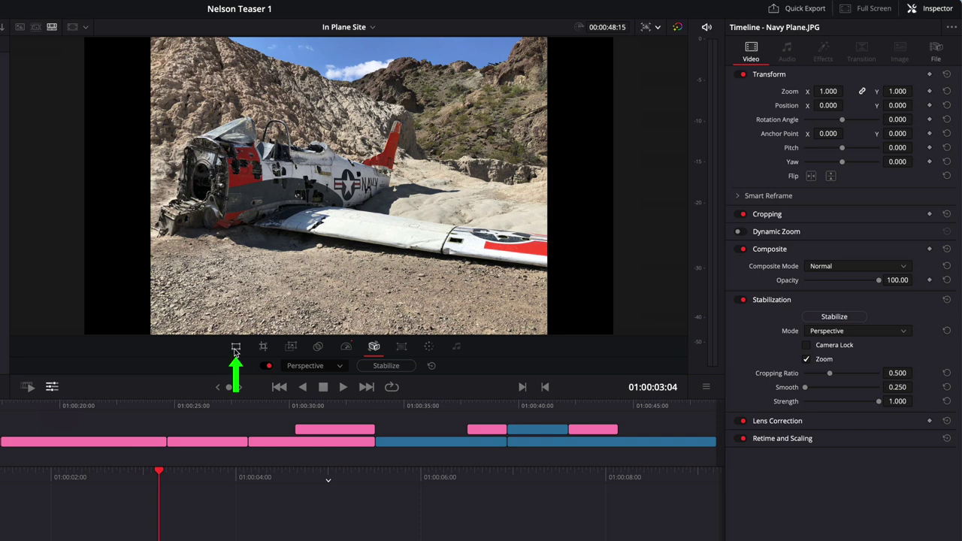
pyautogui.click(235, 348)
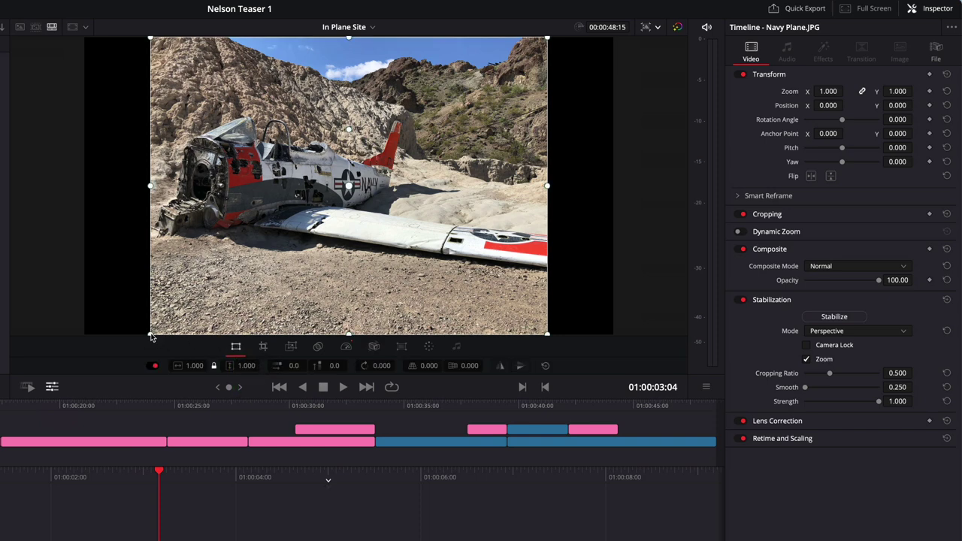
pyautogui.moveTo(150, 336); pyautogui.dragTo(82, 387)
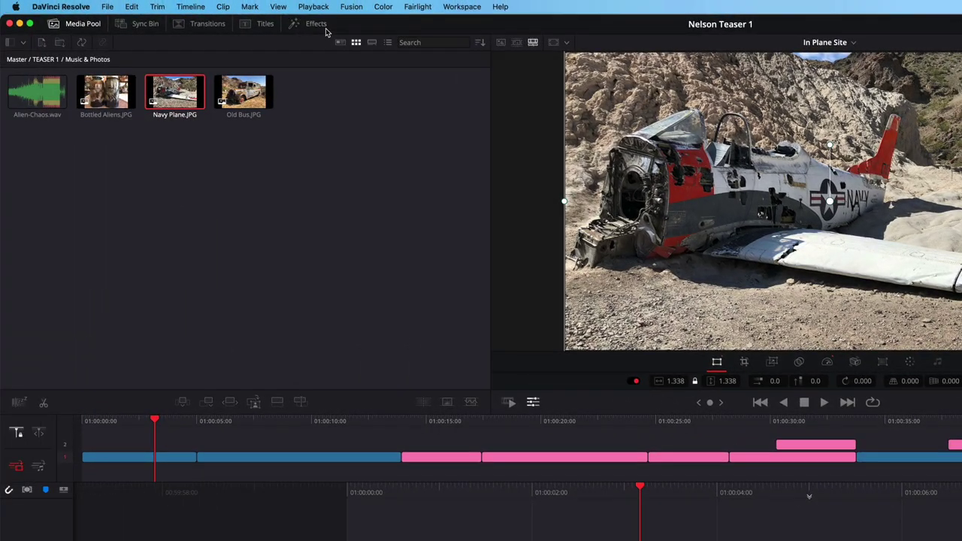
# - Apply Gaussian Blur to the plane photo and set its strength to about 0.419
pyautogui.click(317, 24)
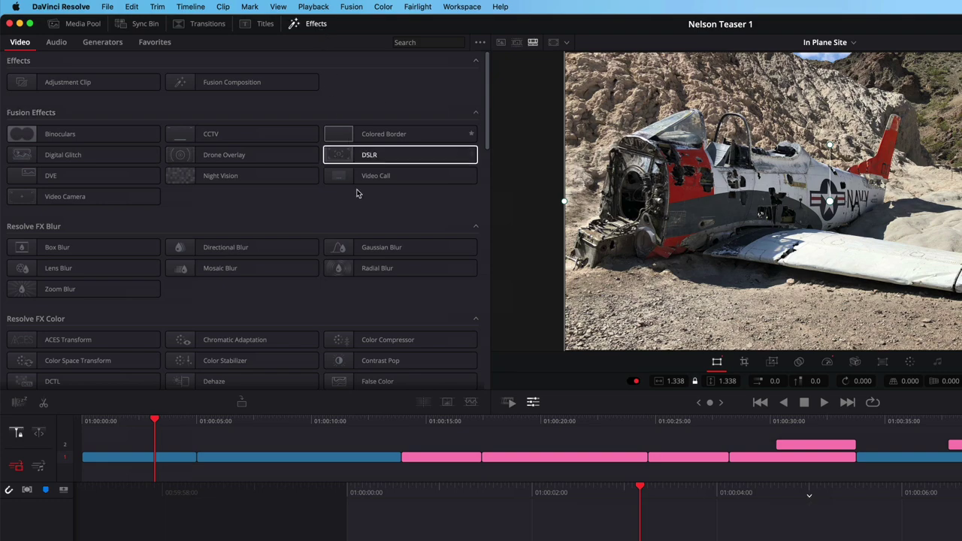
pyautogui.moveTo(376, 249); pyautogui.dragTo(504, 540)
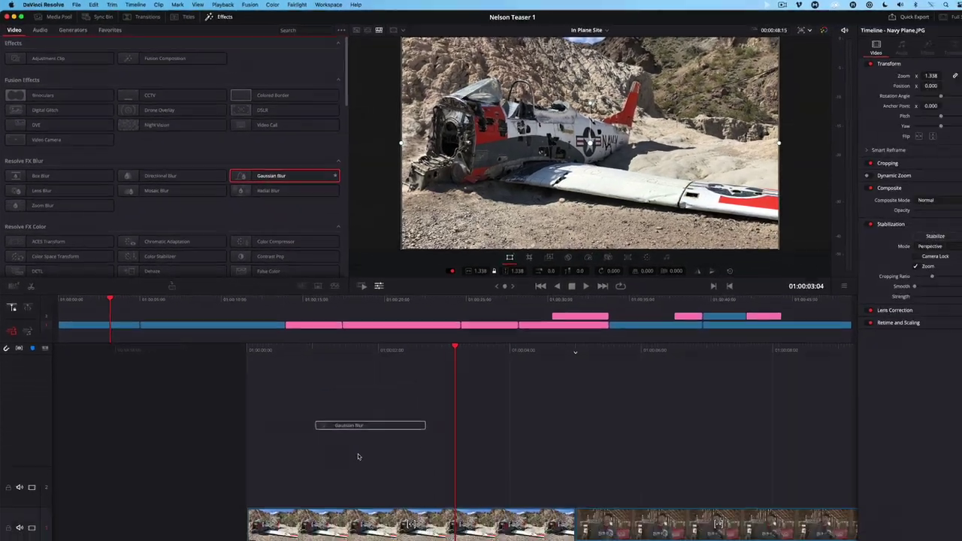
pyautogui.moveTo(358, 457); pyautogui.dragTo(366, 531)
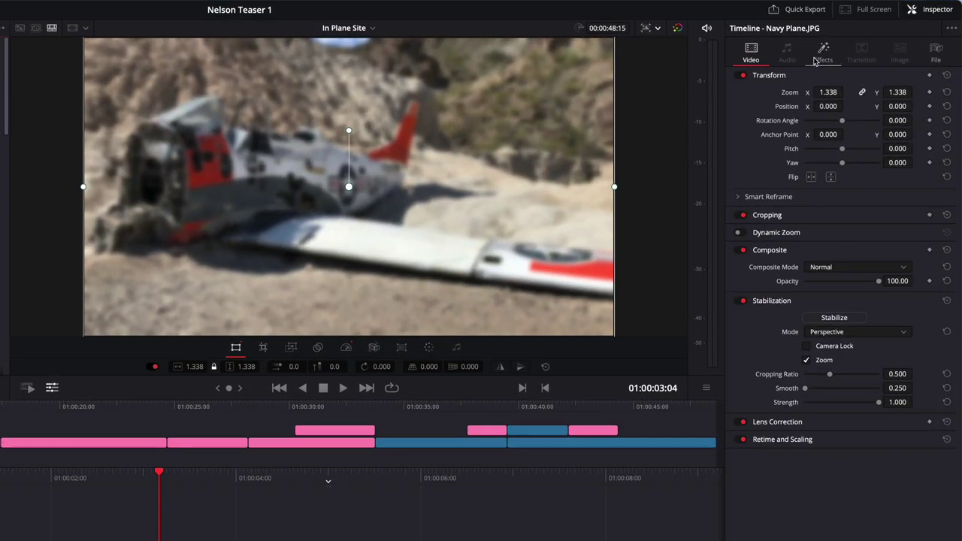
pyautogui.click(816, 60)
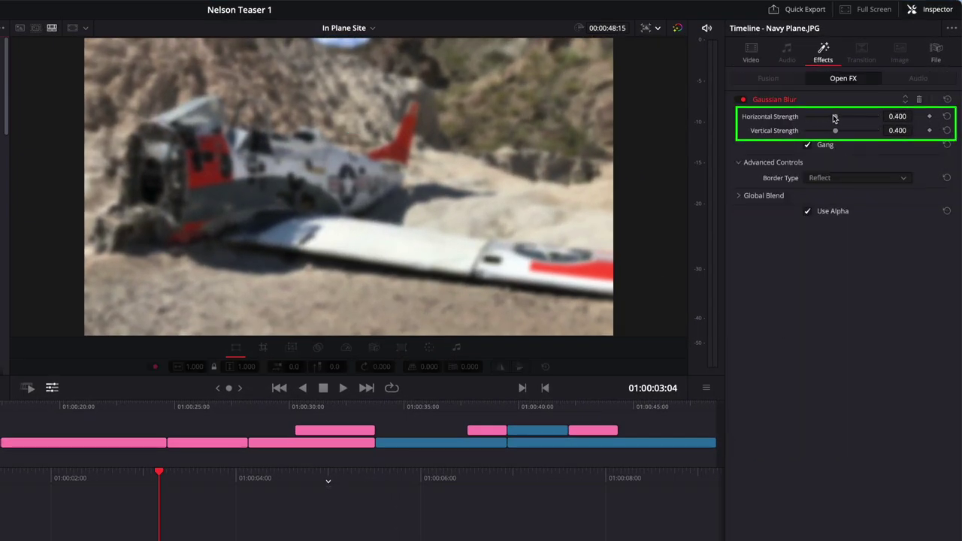
pyautogui.moveTo(832, 118)
pyautogui.mouseDown()
pyautogui.moveTo(850, 119)
pyautogui.moveTo(842, 124)
pyautogui.mouseUp()
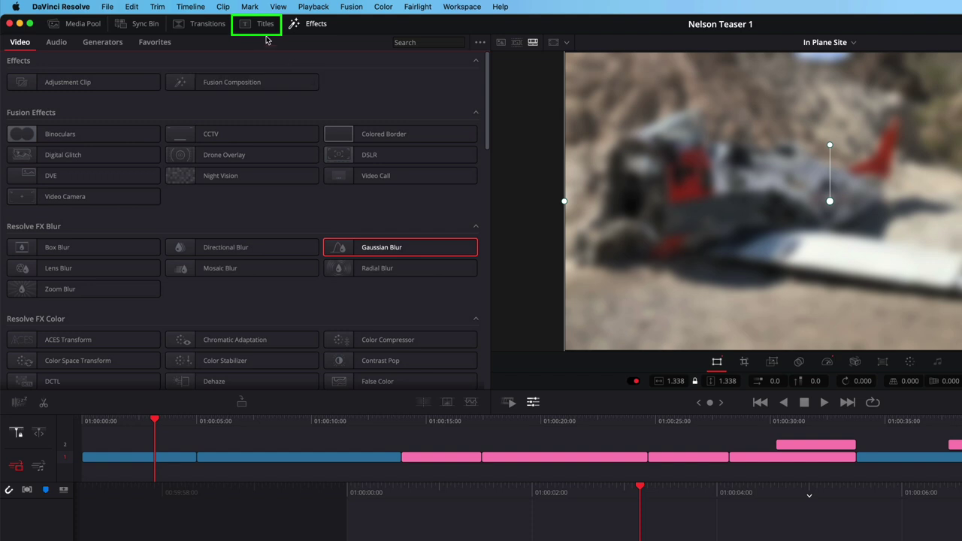
# - Add a Text title on track 2 above the plane reading 'In Plane Site'
pyautogui.click(262, 25)
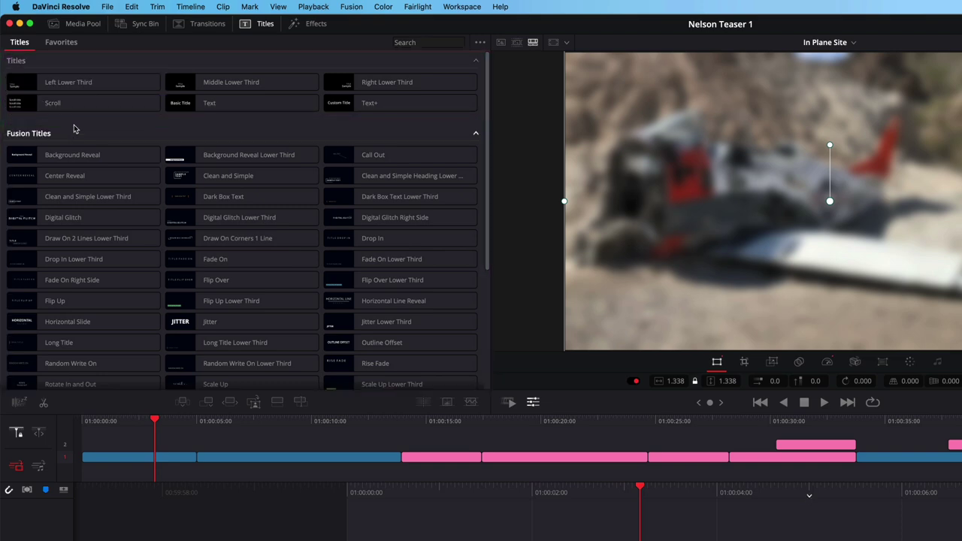
pyautogui.moveTo(199, 103); pyautogui.dragTo(358, 279)
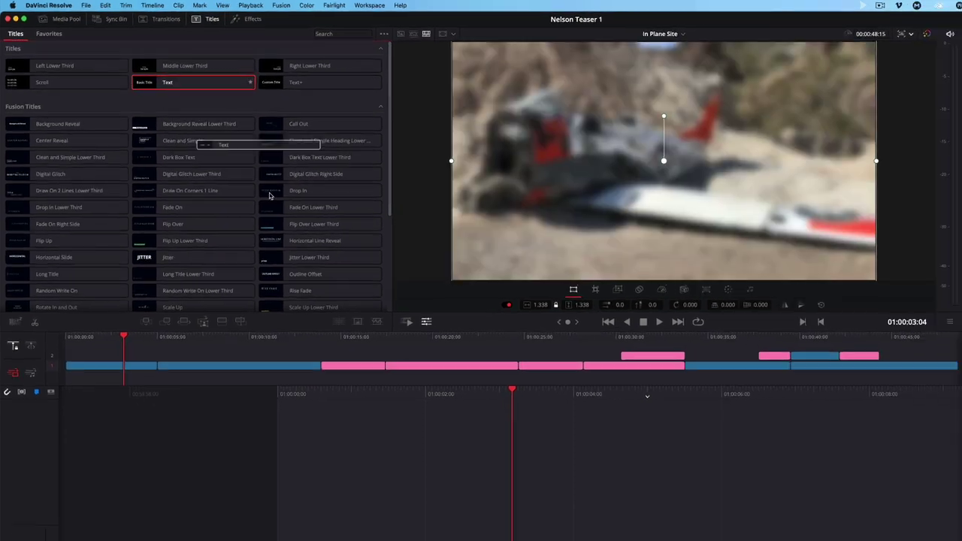
pyautogui.moveTo(283, 221); pyautogui.dragTo(274, 526)
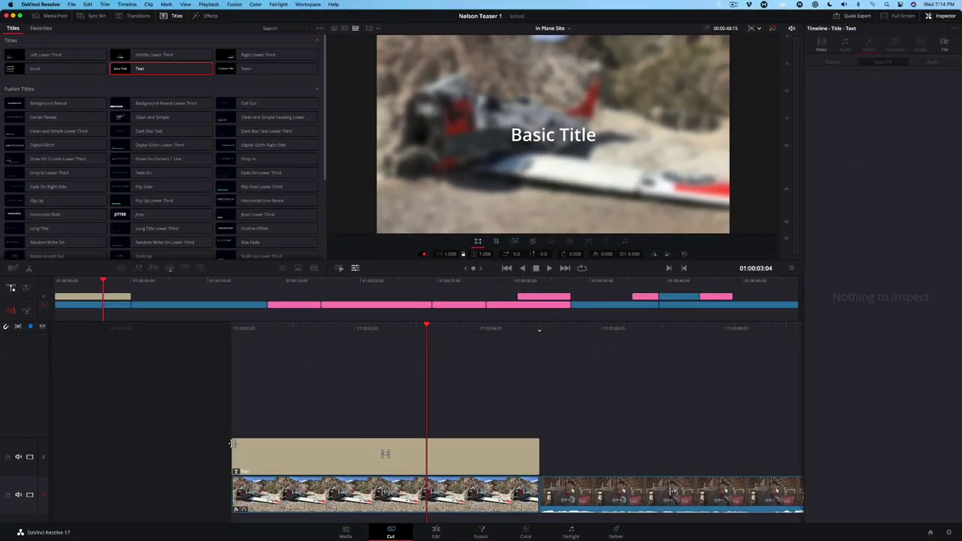
pyautogui.click(234, 450)
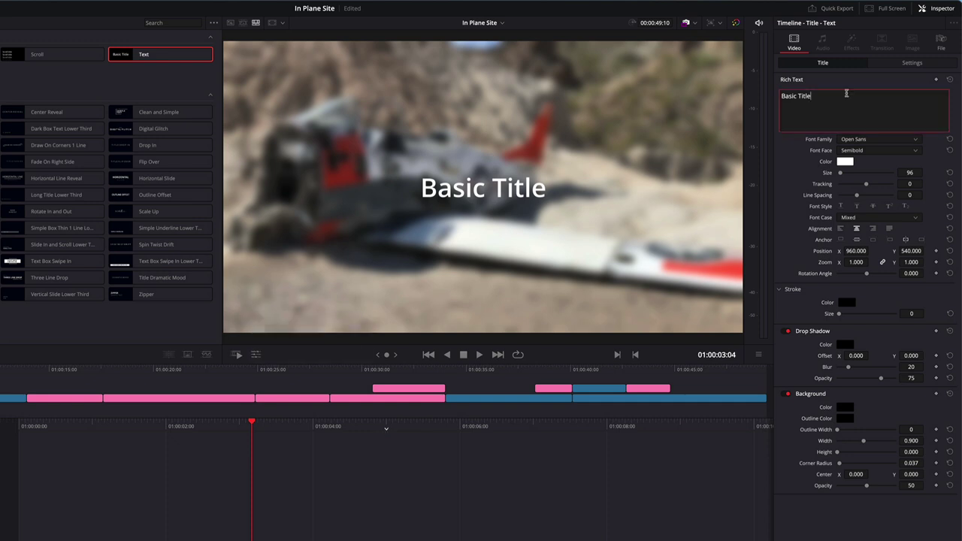
pyautogui.moveTo(835, 95); pyautogui.dragTo(772, 93)
pyautogui.write('In')
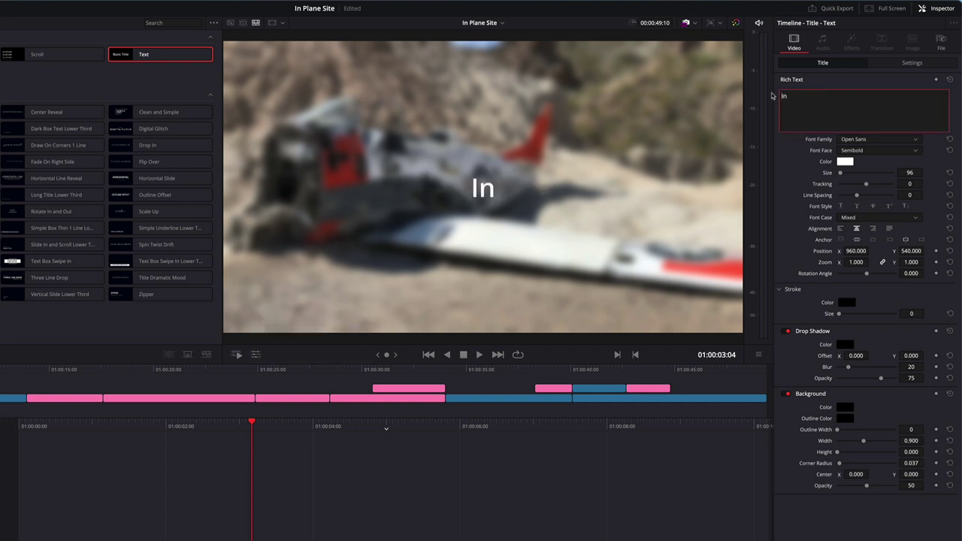
pyautogui.write(' Plane Site')
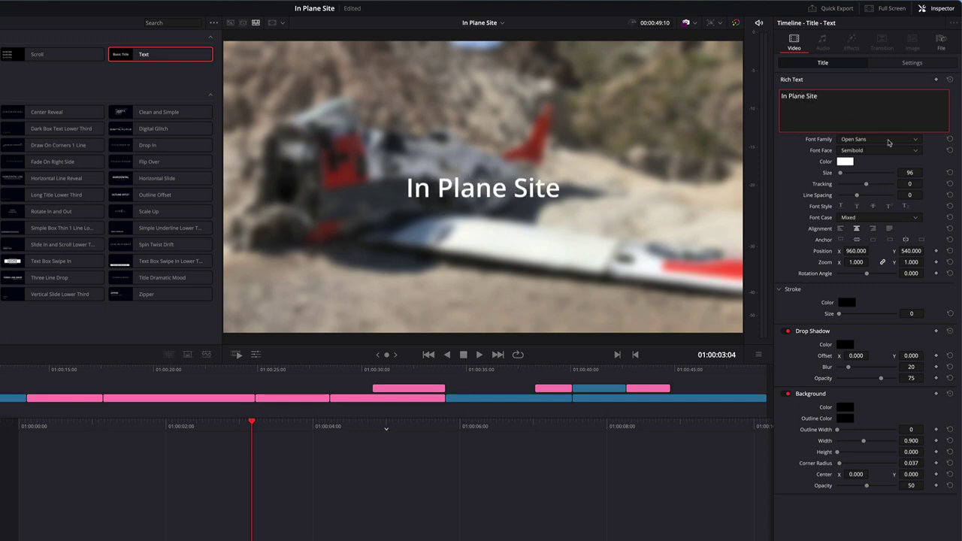
# - Set the title font to Palatino and its colour to orange-red
pyautogui.click(889, 141)
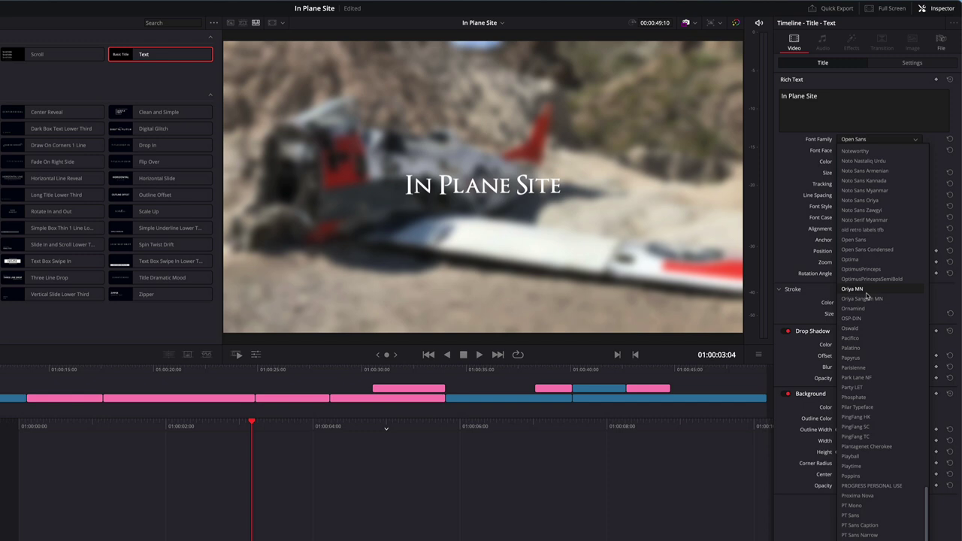
pyautogui.click(862, 349)
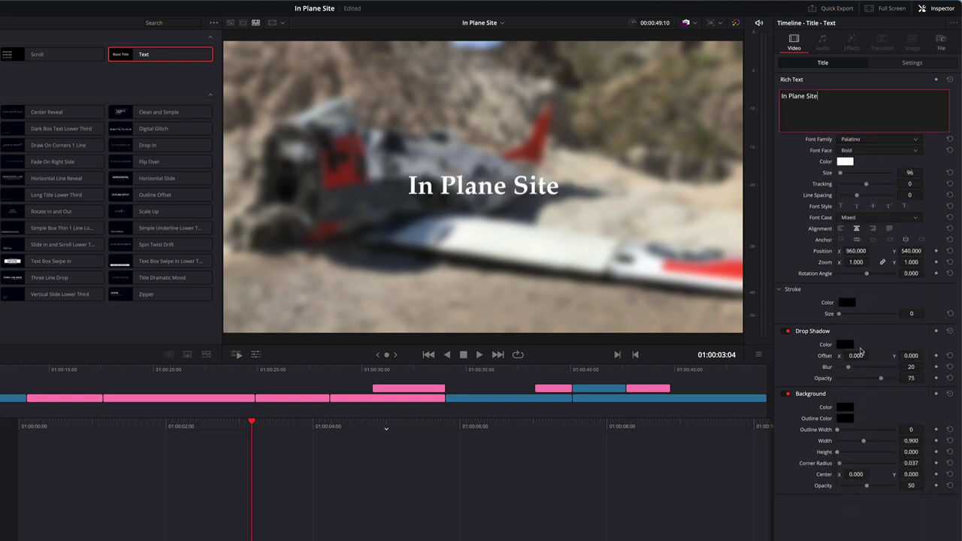
pyautogui.click(846, 161)
pyautogui.click(149, 369)
pyautogui.moveTo(148, 369); pyautogui.dragTo(153, 361)
pyautogui.click(152, 457)
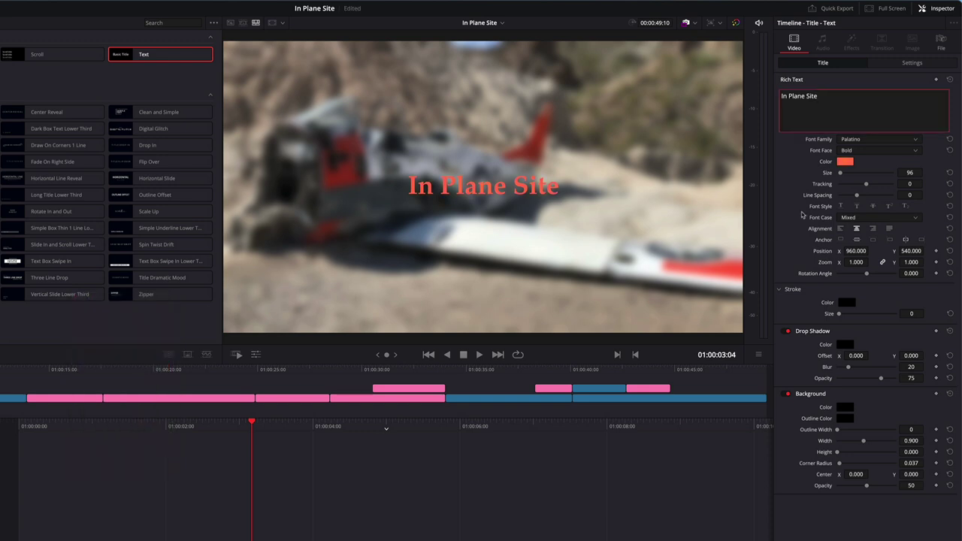
# - Enlarge the title to size 136, add a soft offset drop shadow and a 1-pt outline
pyautogui.moveTo(841, 175); pyautogui.dragTo(844, 181)
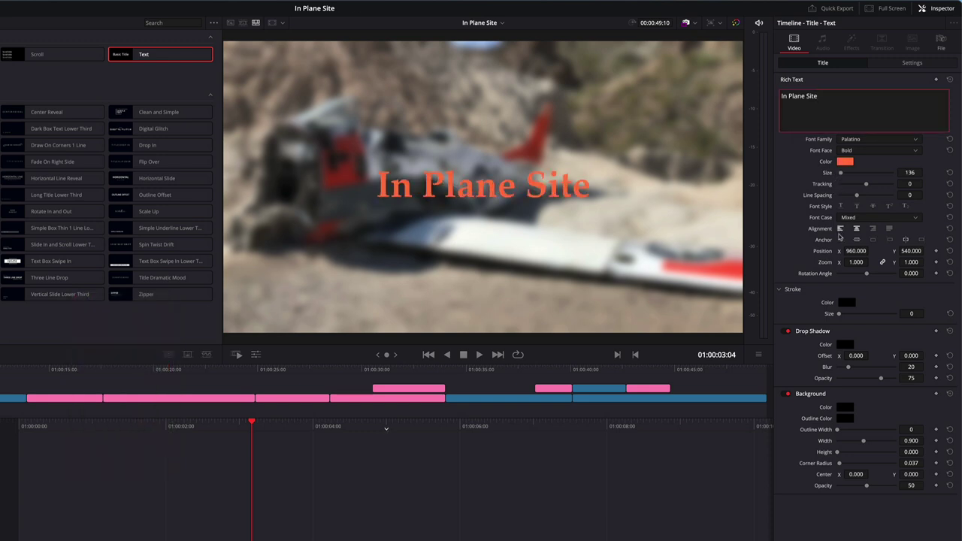
pyautogui.moveTo(856, 356); pyautogui.dragTo(900, 356)
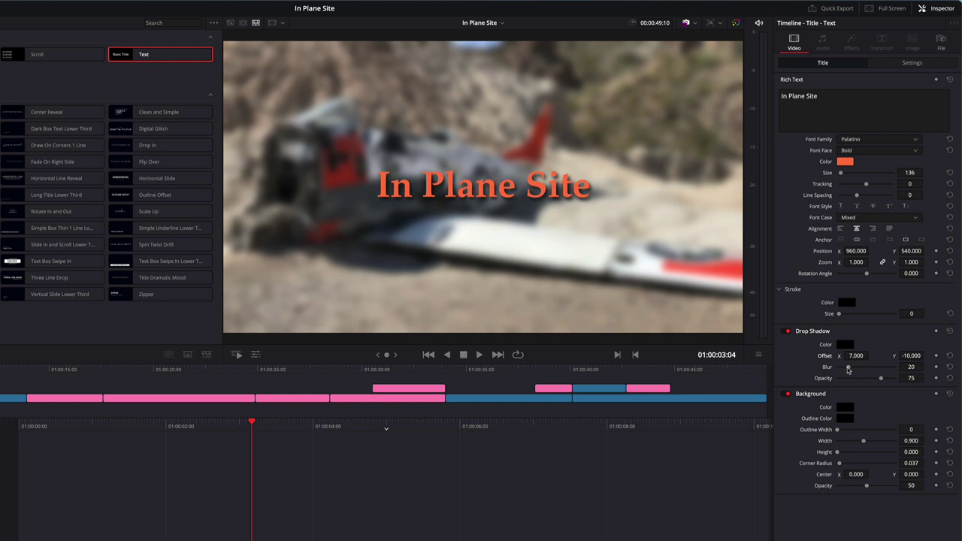
pyautogui.moveTo(847, 369)
pyautogui.mouseDown()
pyautogui.moveTo(867, 370)
pyautogui.moveTo(850, 370)
pyautogui.mouseUp()
pyautogui.moveTo(840, 317)
pyautogui.mouseDown()
pyautogui.moveTo(854, 318)
pyautogui.moveTo(841, 319)
pyautogui.mouseUp()
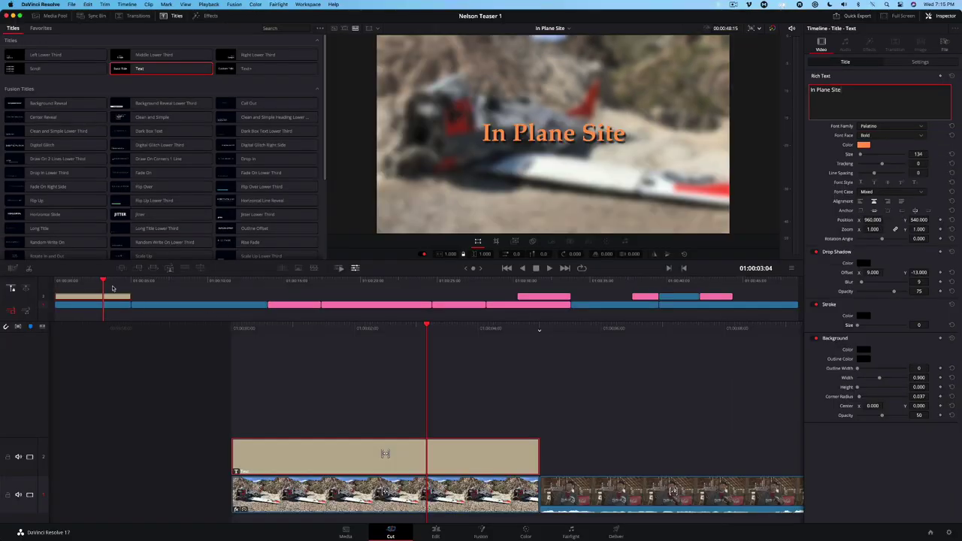
# - Move the Navy Plane photo up a track, play the opening, and start the interview earlier, around 01:00:03
pyautogui.click(114, 305)
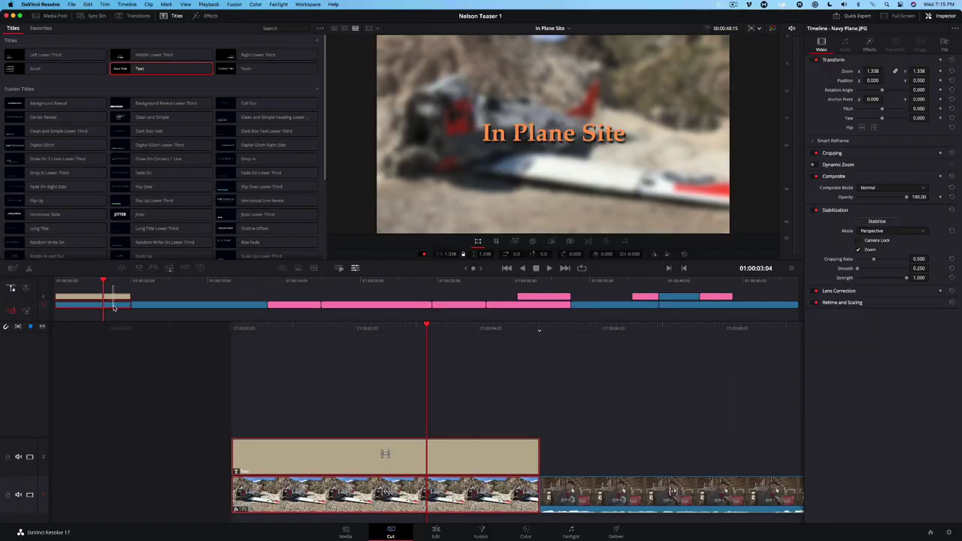
pyautogui.moveTo(108, 307); pyautogui.dragTo(57, 284)
pyautogui.press('space')
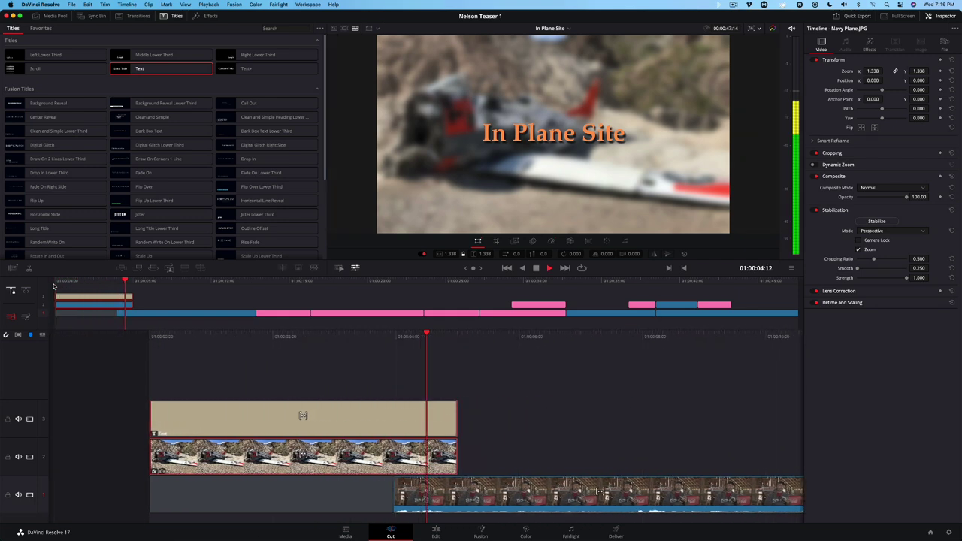
pyautogui.press('space')
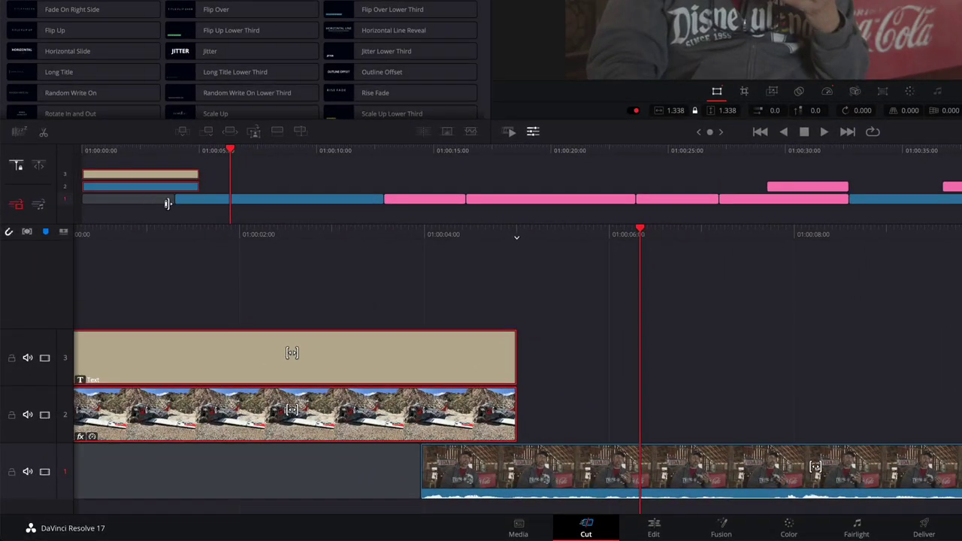
pyautogui.moveTo(167, 198); pyautogui.dragTo(149, 201)
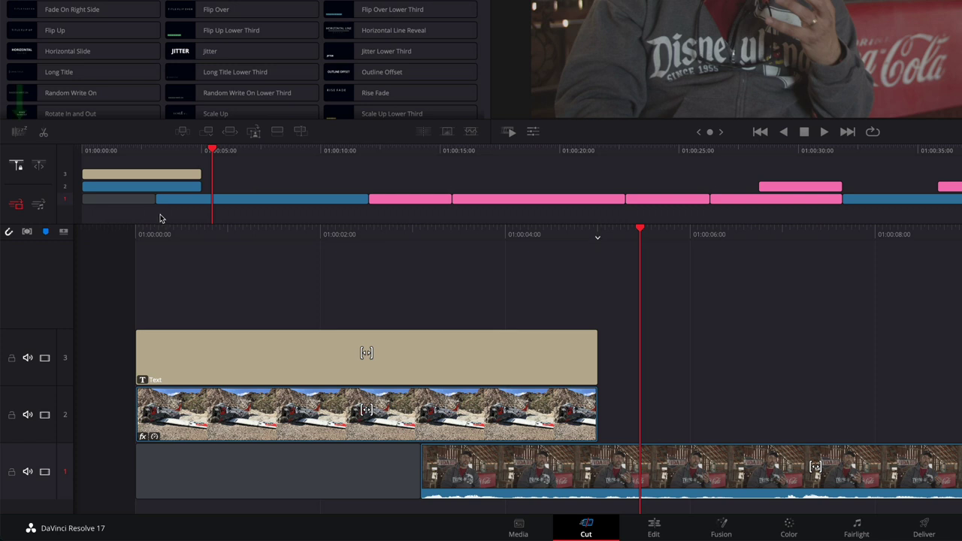
# - In Analyze Timeline Edits, set boring clips to 2 seconds and jump cuts to 10 frames
pyautogui.click(19, 134)
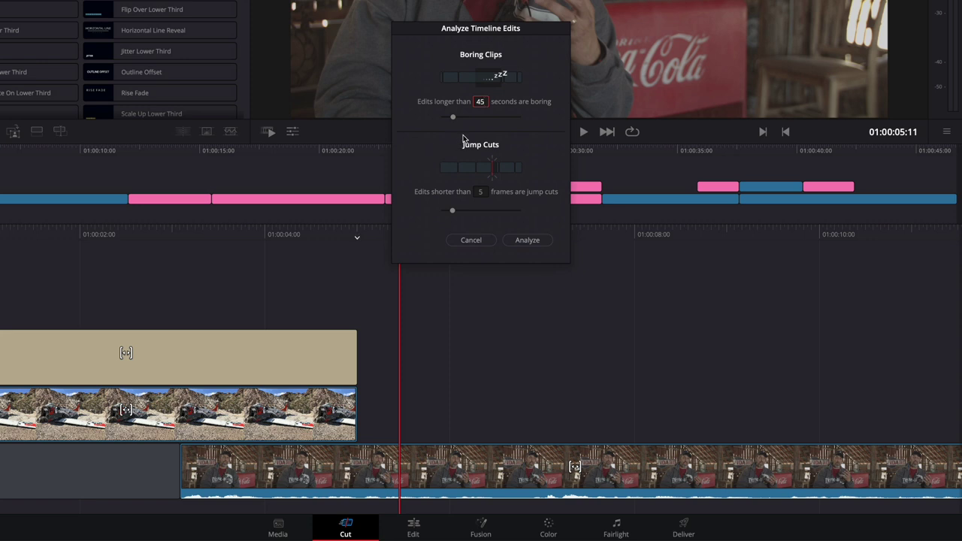
pyautogui.doubleClick(483, 100)
pyautogui.write('2')
pyautogui.click(481, 192)
pyautogui.press('BackSpace')
pyautogui.write('20')
pyautogui.press('BackSpace')
pyautogui.press('BackSpace')
pyautogui.write('10')
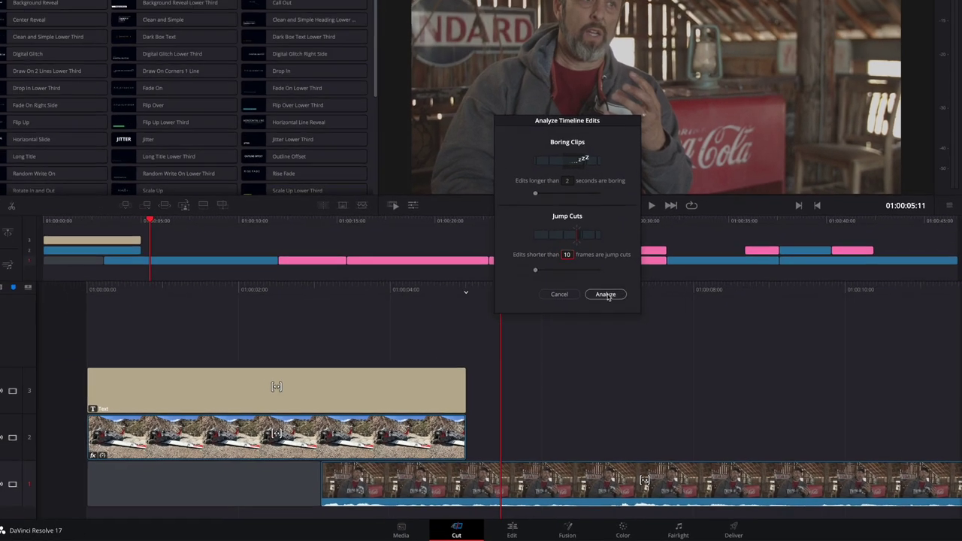
# - Run the edit analysis, scrub to 01:00:14:17, and shorten the pink B-roll clip, closing the gap
pyautogui.click(527, 240)
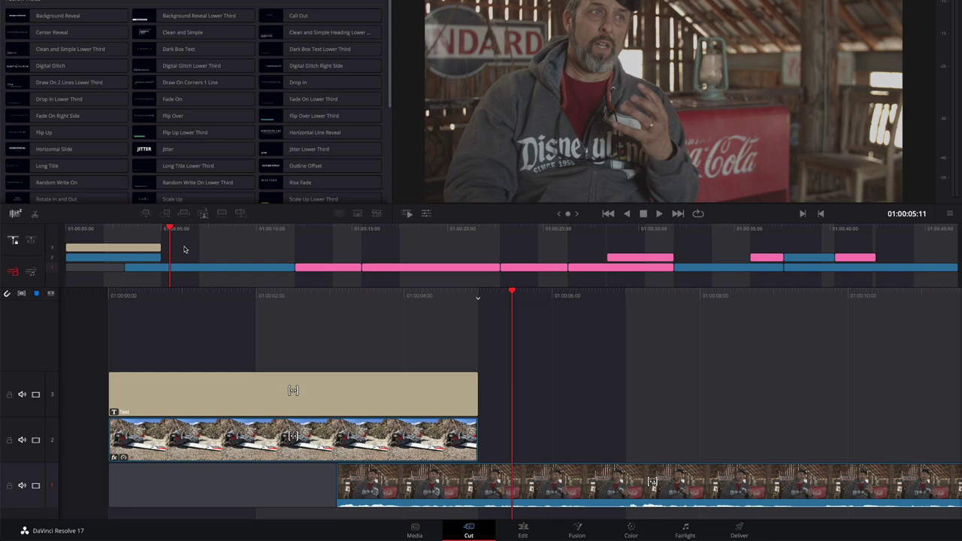
pyautogui.moveTo(175, 235); pyautogui.dragTo(235, 244)
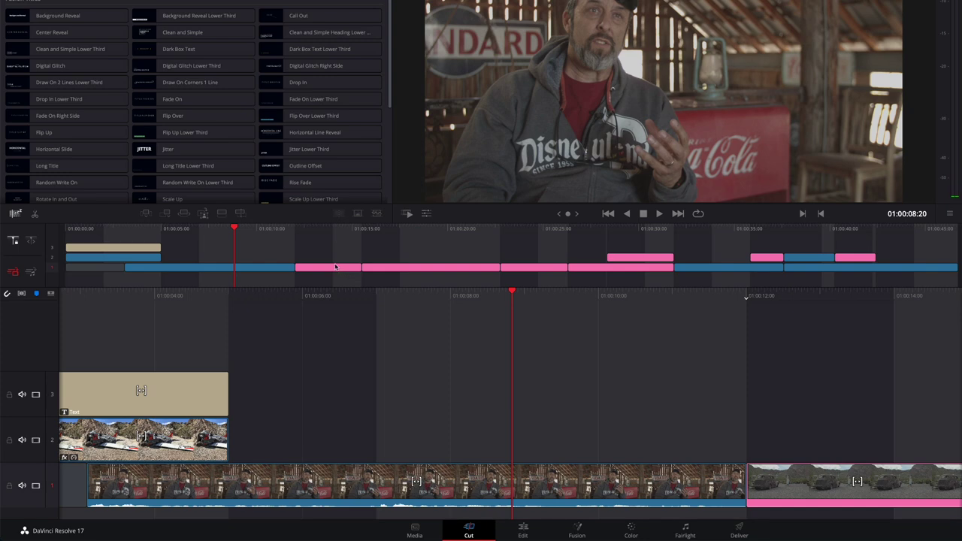
pyautogui.moveTo(238, 232); pyautogui.dragTo(328, 268)
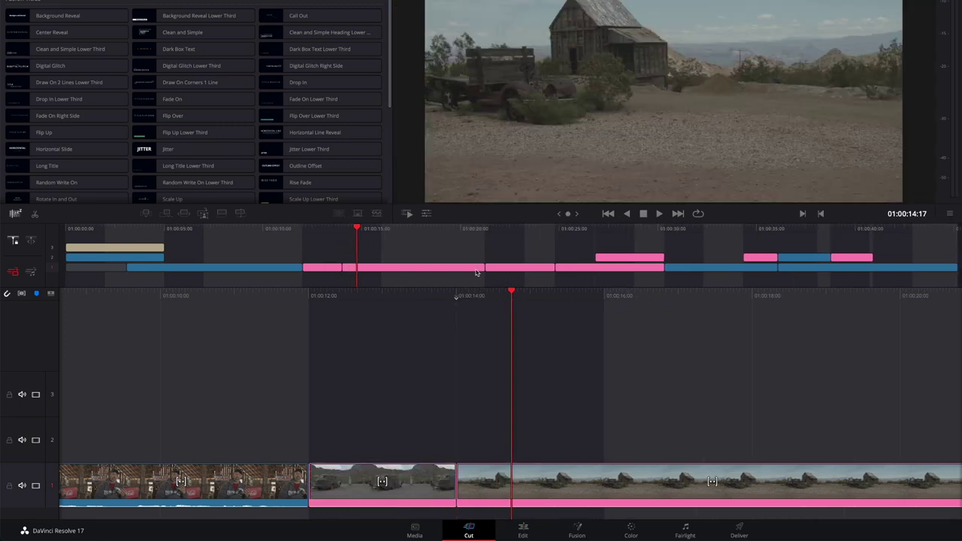
pyautogui.moveTo(485, 268)
pyautogui.mouseDown()
pyautogui.moveTo(516, 270)
pyautogui.moveTo(502, 269)
pyautogui.mouseUp()
pyautogui.moveTo(503, 268); pyautogui.dragTo(501, 269)
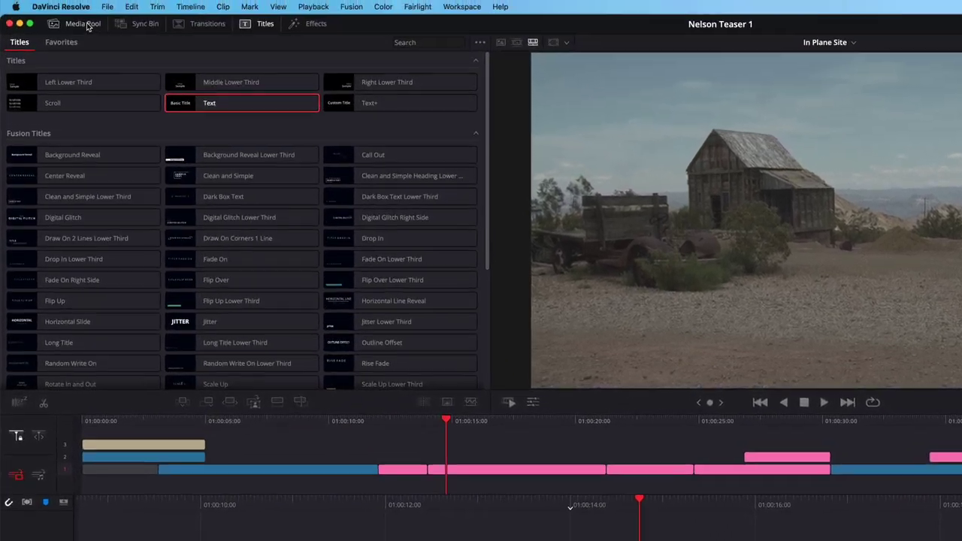
# - Drop Alien-Chaos.wav onto a new audio track and play the edit from the start to 01:00:10:04
pyautogui.click(82, 23)
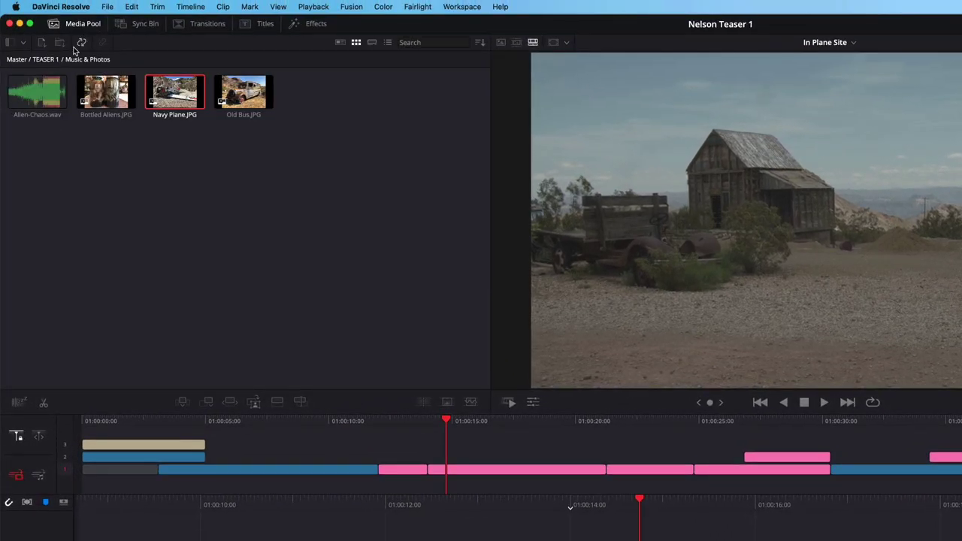
pyautogui.click(49, 93)
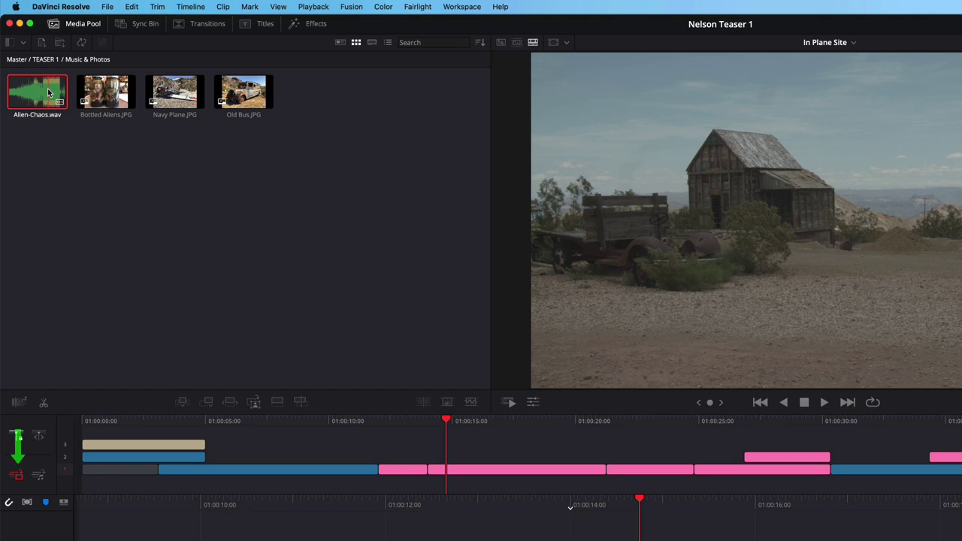
pyautogui.moveTo(47, 88); pyautogui.dragTo(84, 485)
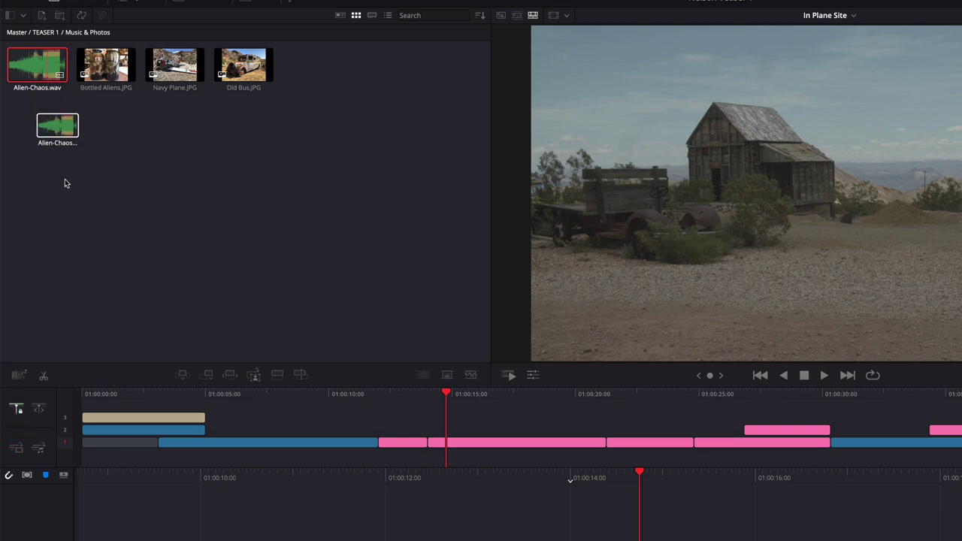
pyautogui.moveTo(84, 215); pyautogui.dragTo(82, 211)
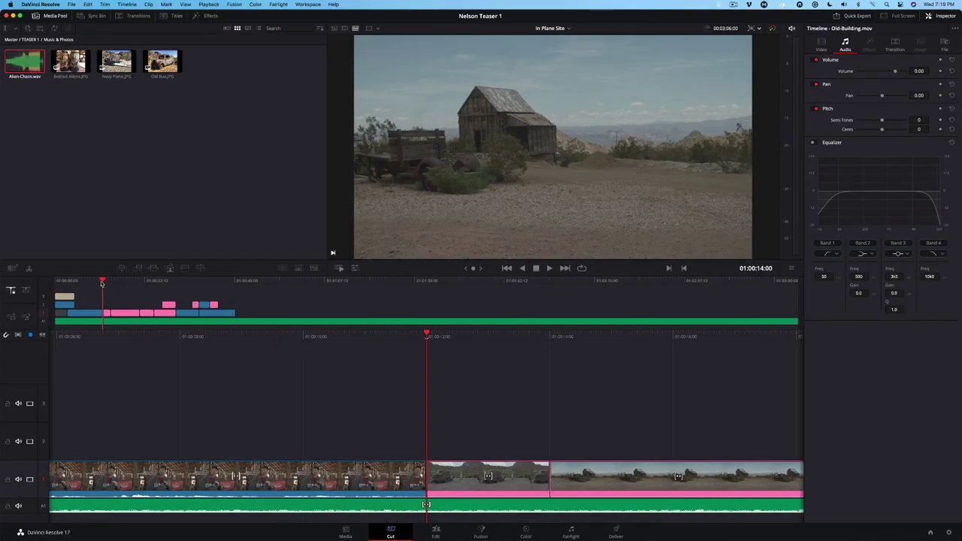
pyautogui.press('Home')
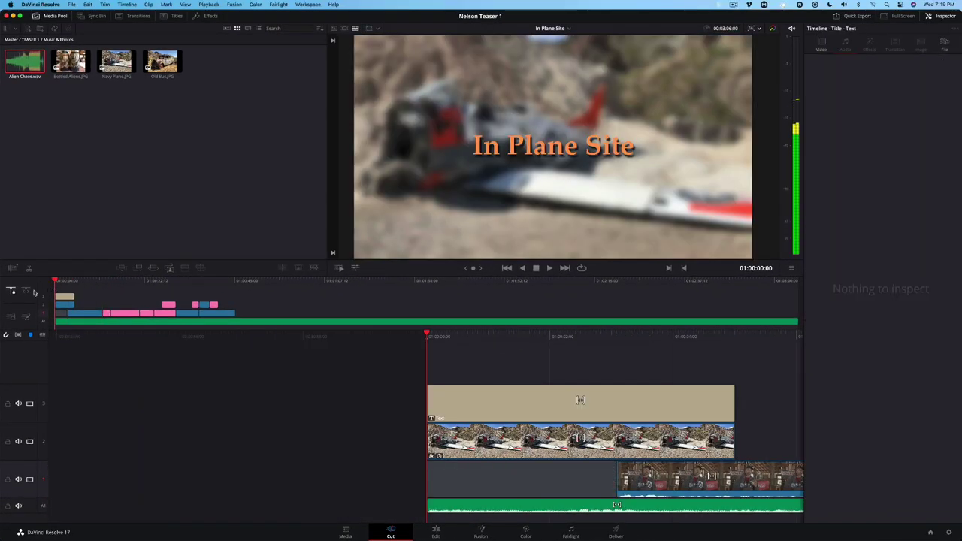
pyautogui.press('space')
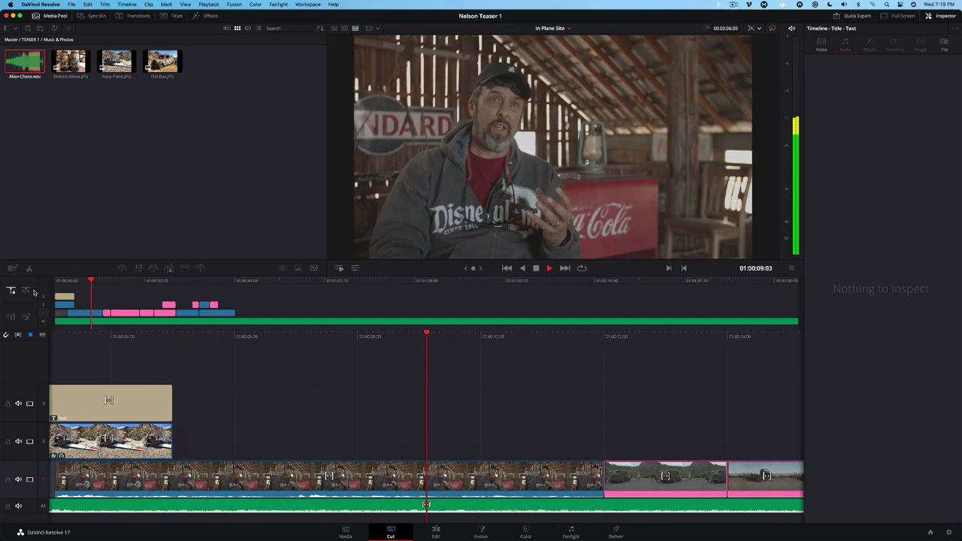
pyautogui.press('space')
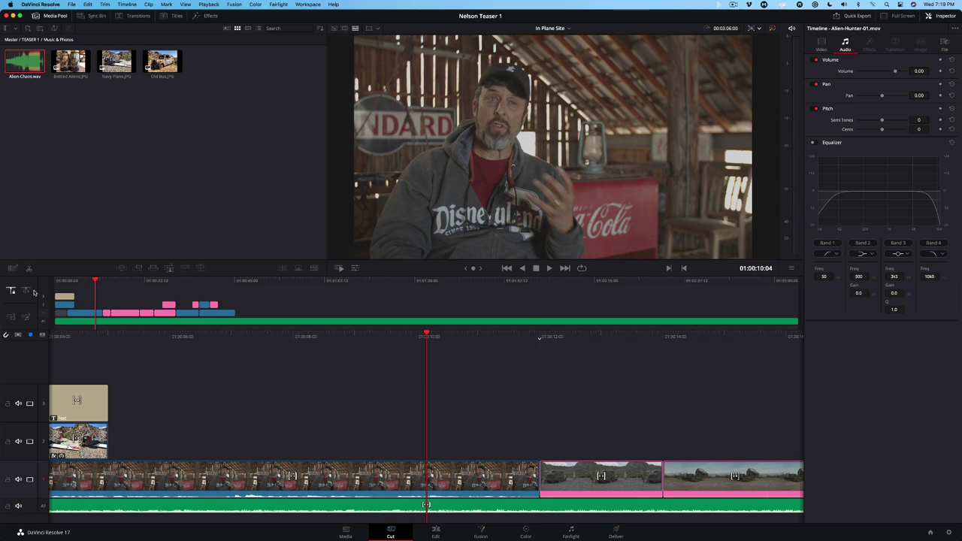
# - Split the Alien-Chaos.wav music at the title's midpoint and lower the right piece's volume to -8.70
pyautogui.click(73, 288)
pyautogui.click(70, 288)
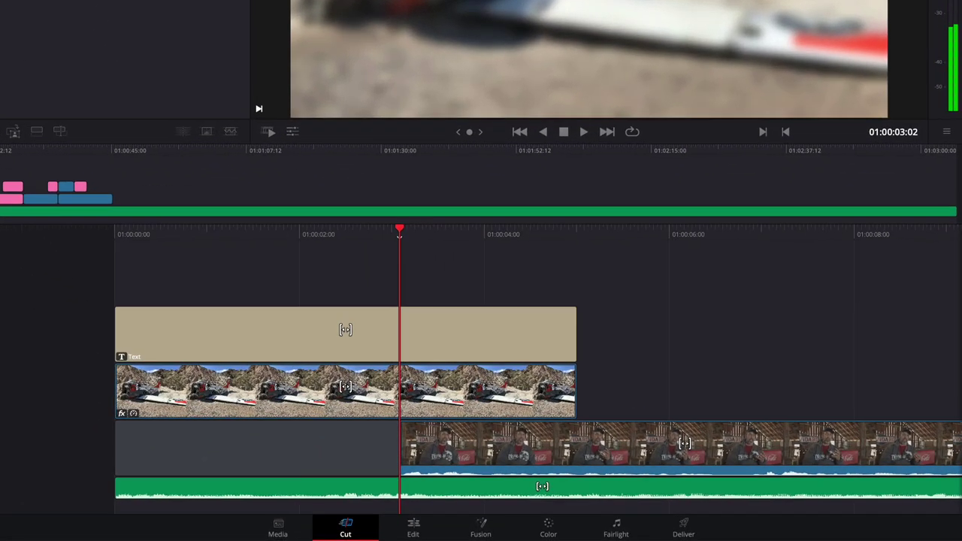
pyautogui.click(398, 489)
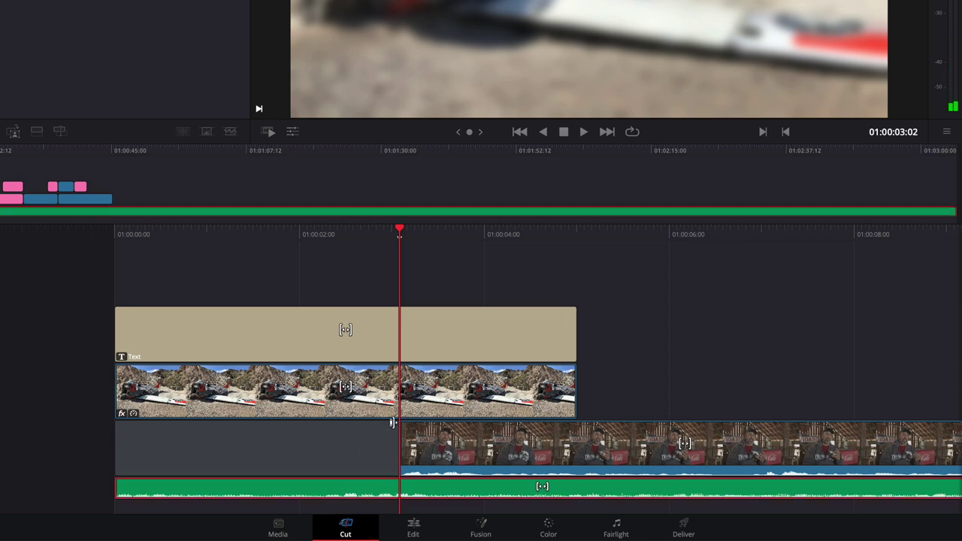
pyautogui.moveTo(400, 231)
pyautogui.click(399, 214)
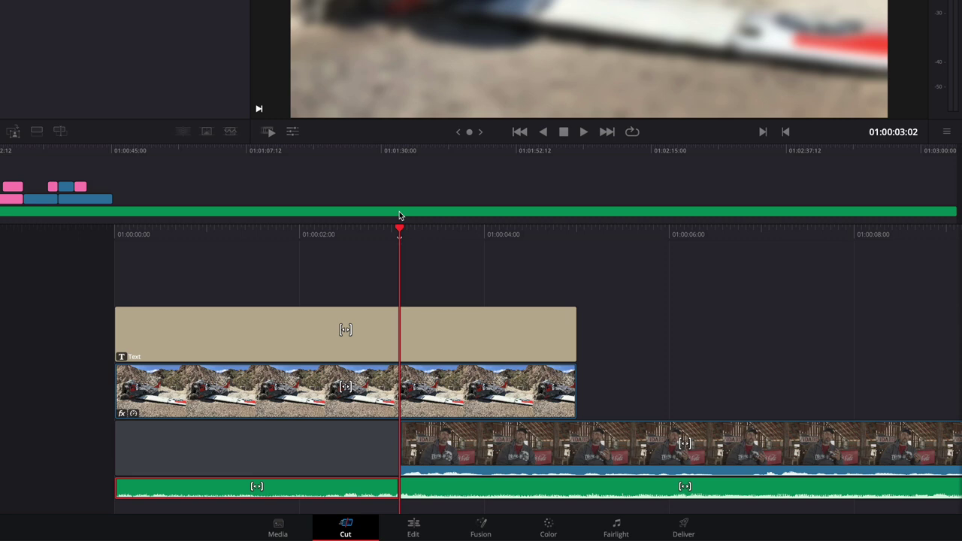
pyautogui.click(445, 489)
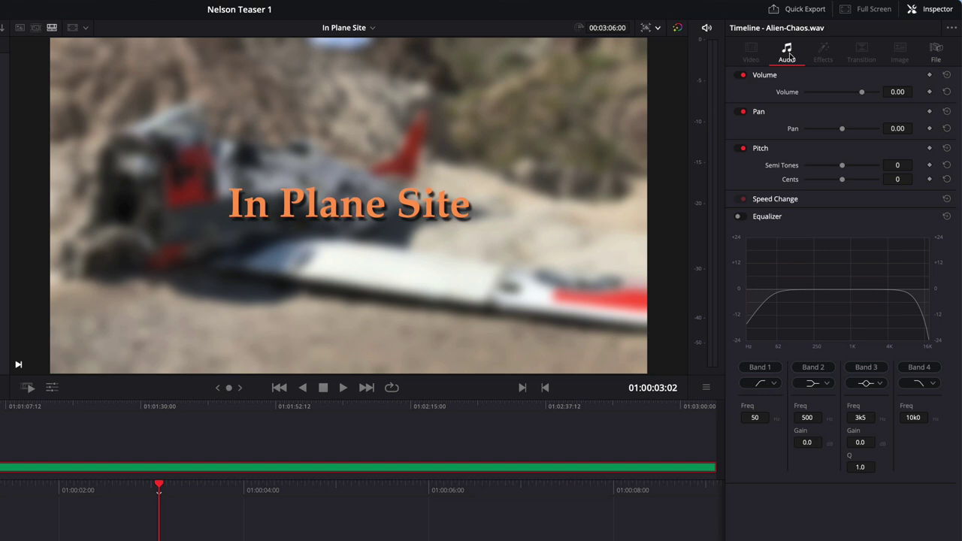
pyautogui.moveTo(862, 92); pyautogui.dragTo(858, 95)
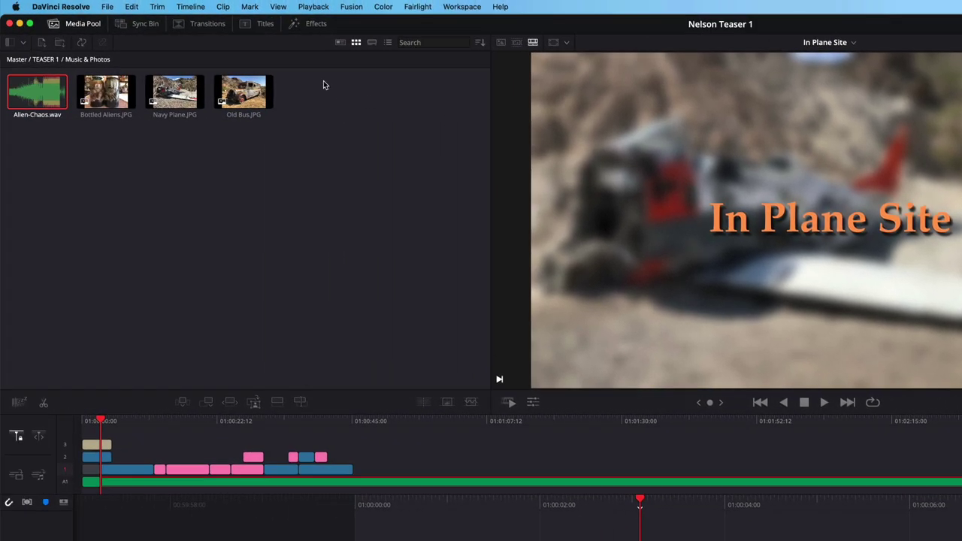
# - Place a Cross Fade -3 dB audio transition on the music edit point in A1
pyautogui.click(211, 28)
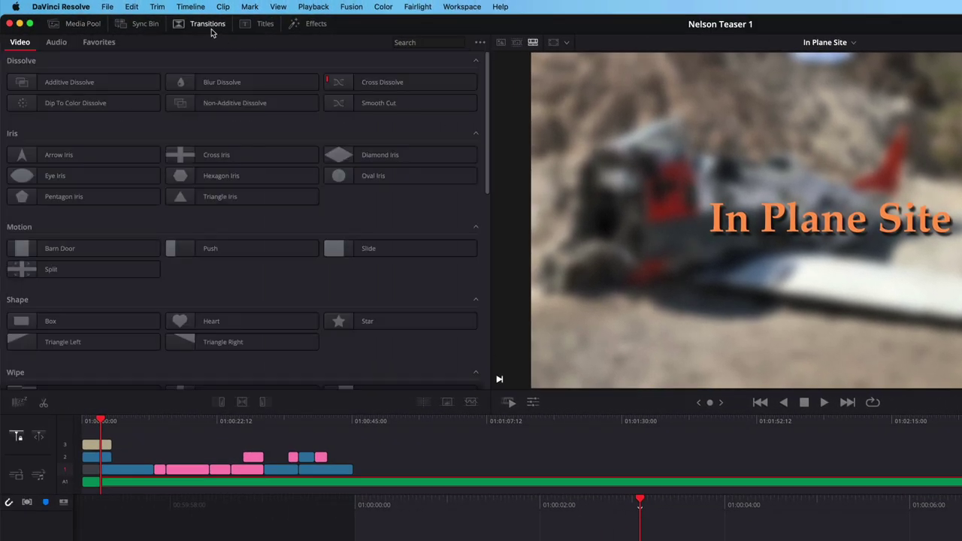
pyautogui.click(58, 43)
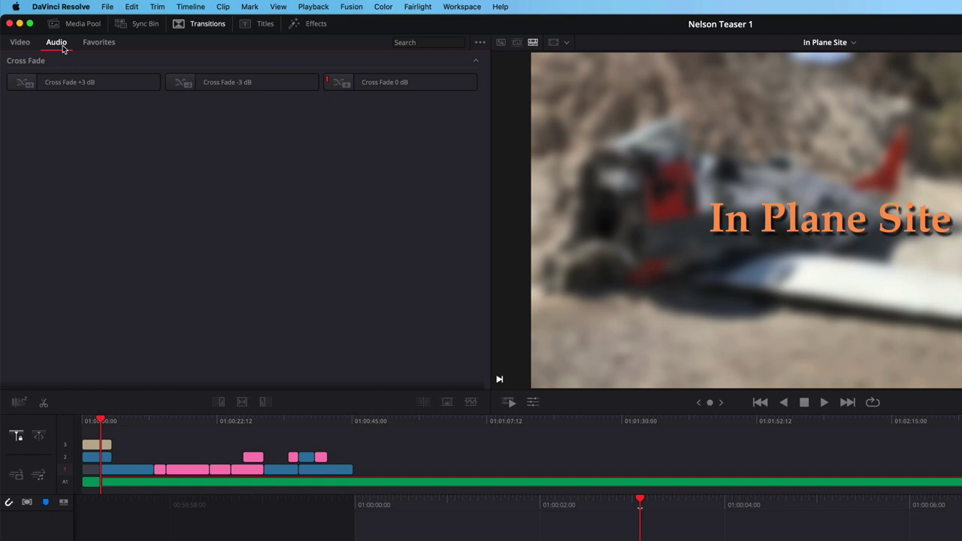
pyautogui.click(218, 84)
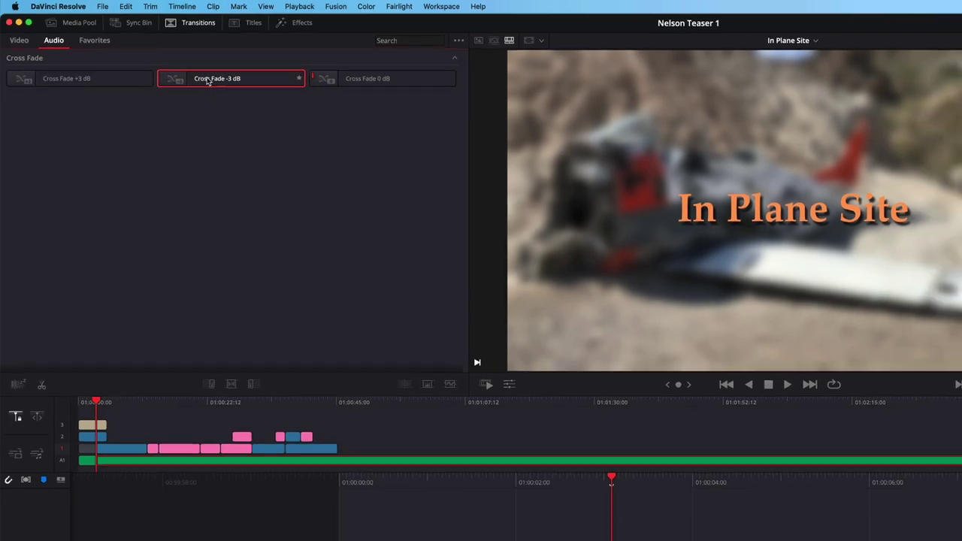
pyautogui.moveTo(205, 80); pyautogui.dragTo(425, 515)
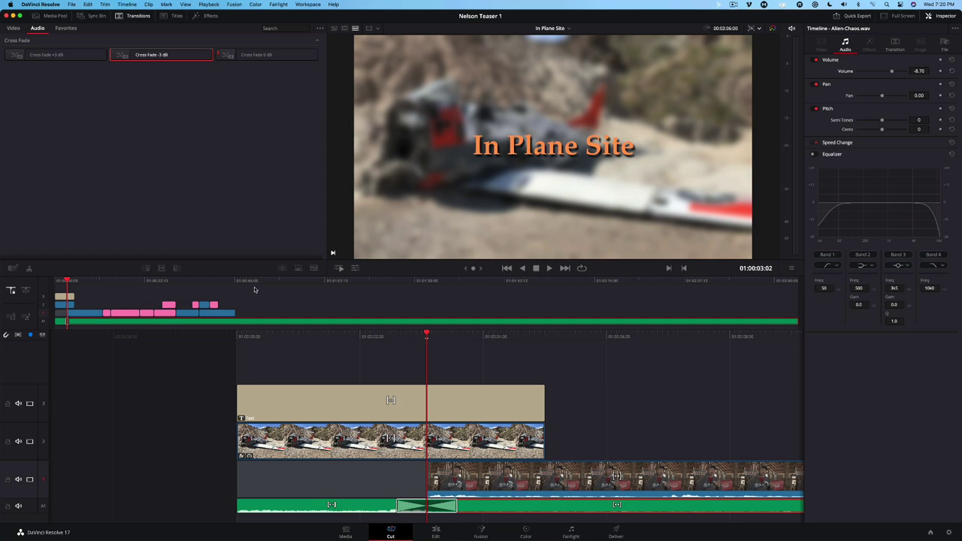
# - Split the music at 01:00:45:05, where the video ends, and delete the leftover tail
pyautogui.moveTo(253, 284); pyautogui.dragTo(236, 285)
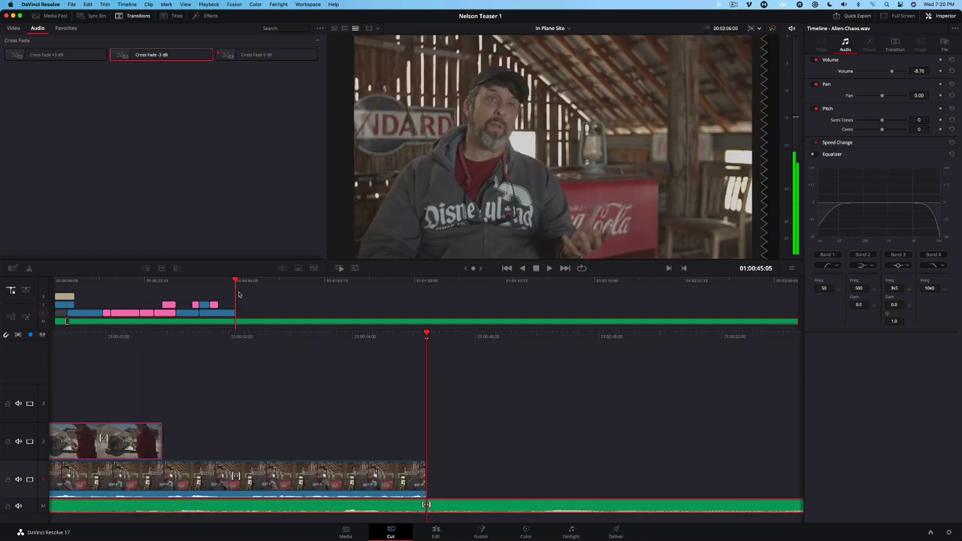
pyautogui.press('super+b')
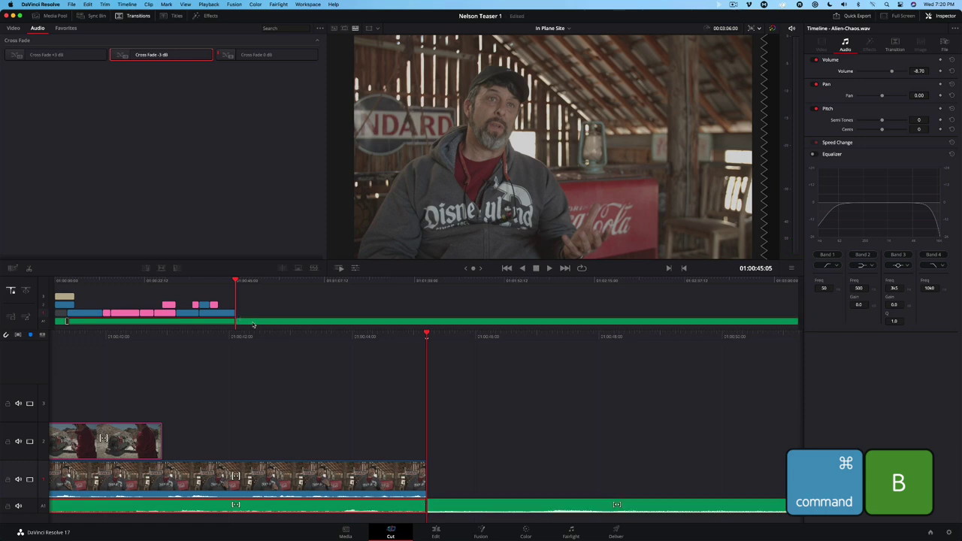
pyautogui.press('BackSpace')
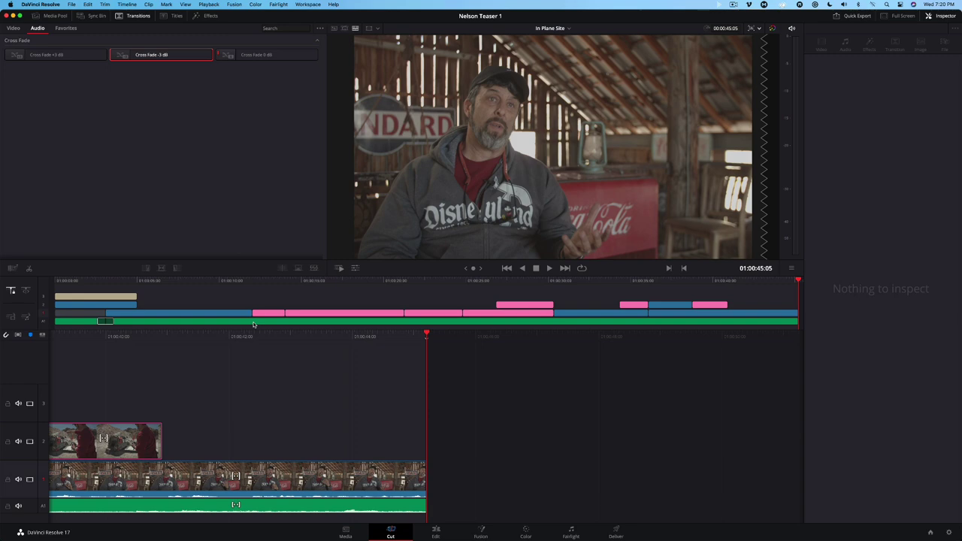
# - Auto Color the Rusty-Cruiser B-roll clip using the viewer's color tools
pyautogui.click(269, 314)
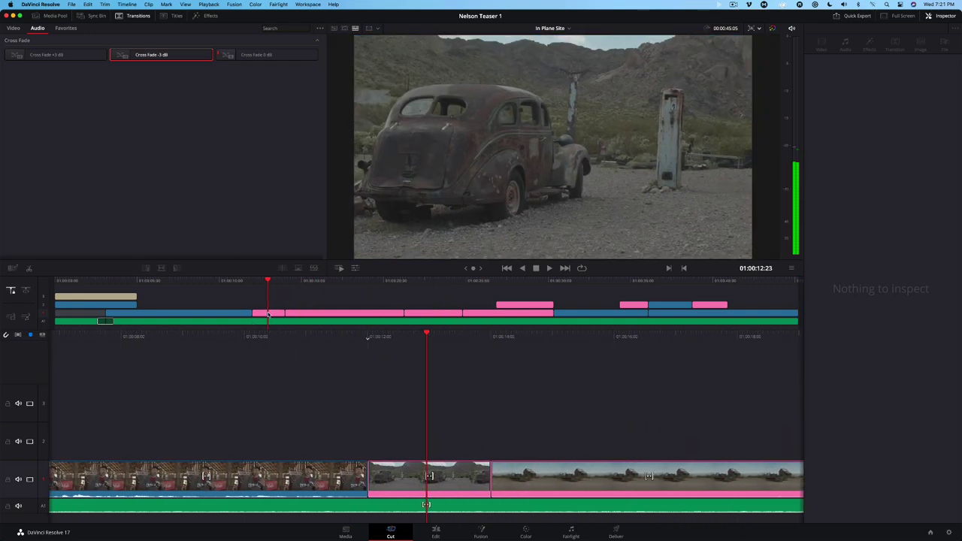
pyautogui.click(388, 481)
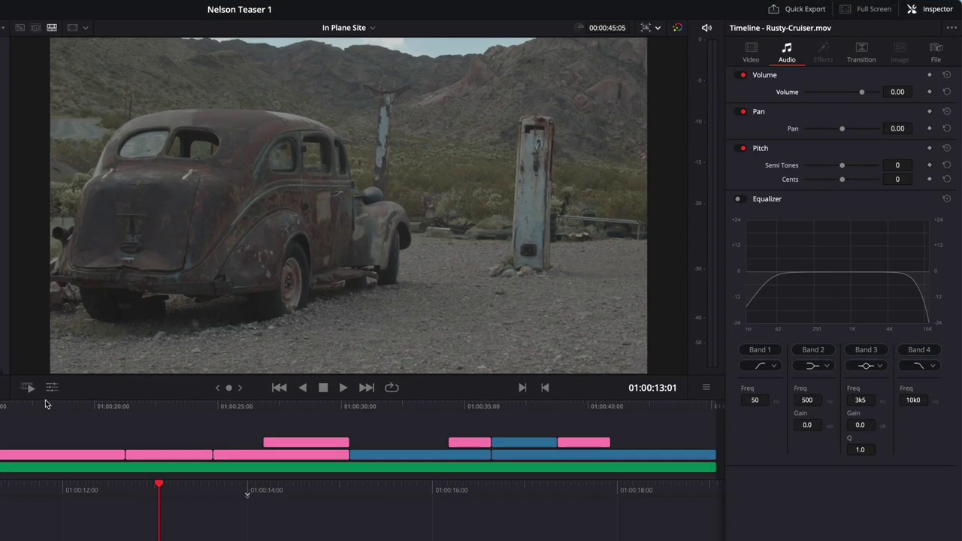
pyautogui.click(355, 268)
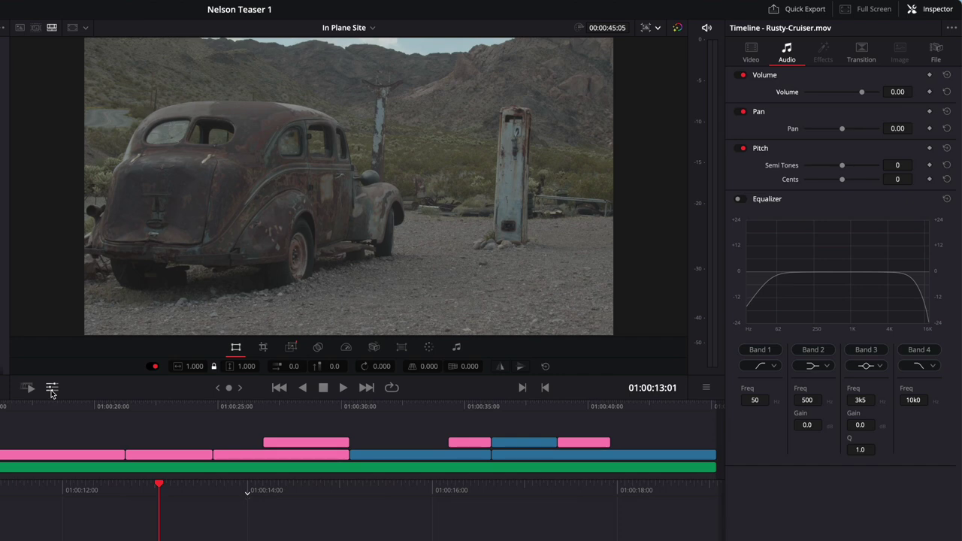
pyautogui.click(429, 348)
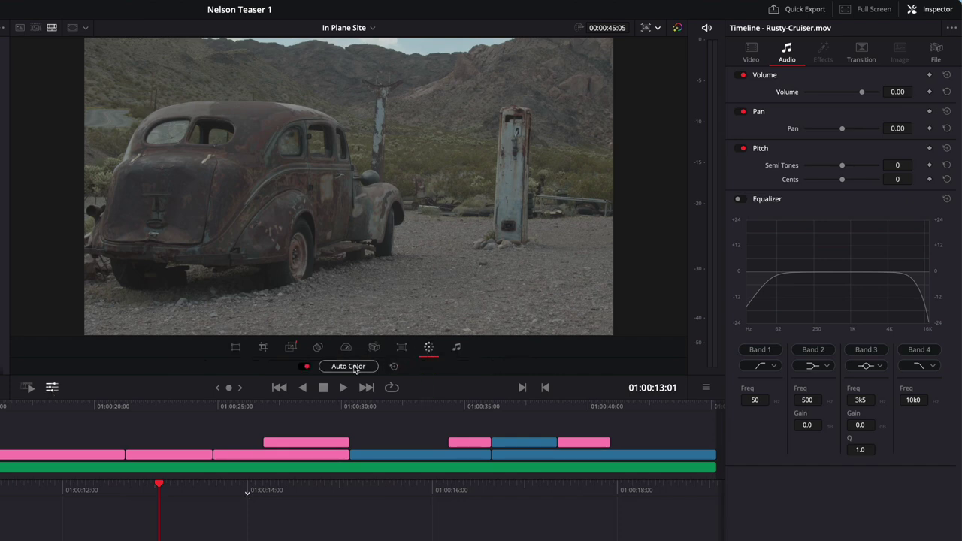
pyautogui.click(348, 367)
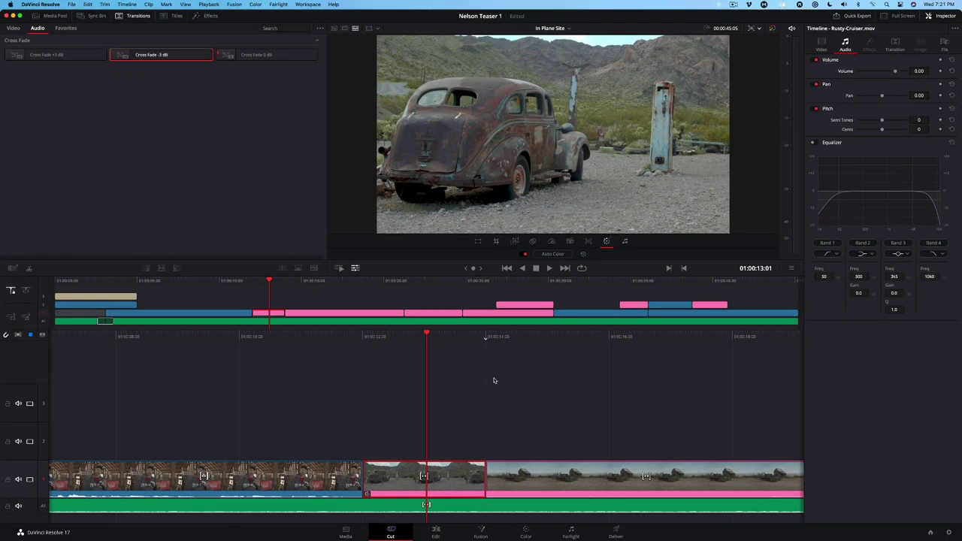
# - Apply Auto Color to the Old-Building and Ford-Sedan clips, then go to the Color page
pyautogui.click(331, 282)
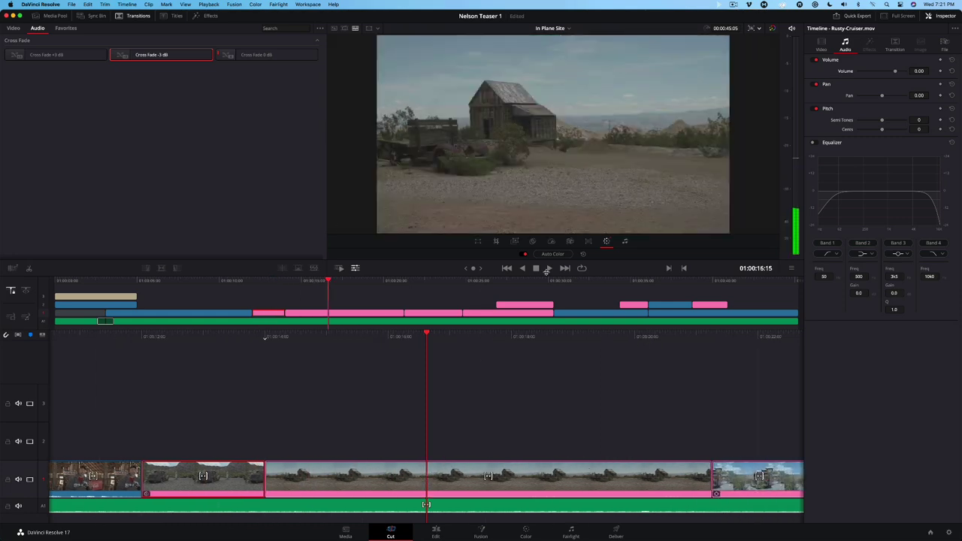
pyautogui.click(553, 254)
pyautogui.click(423, 286)
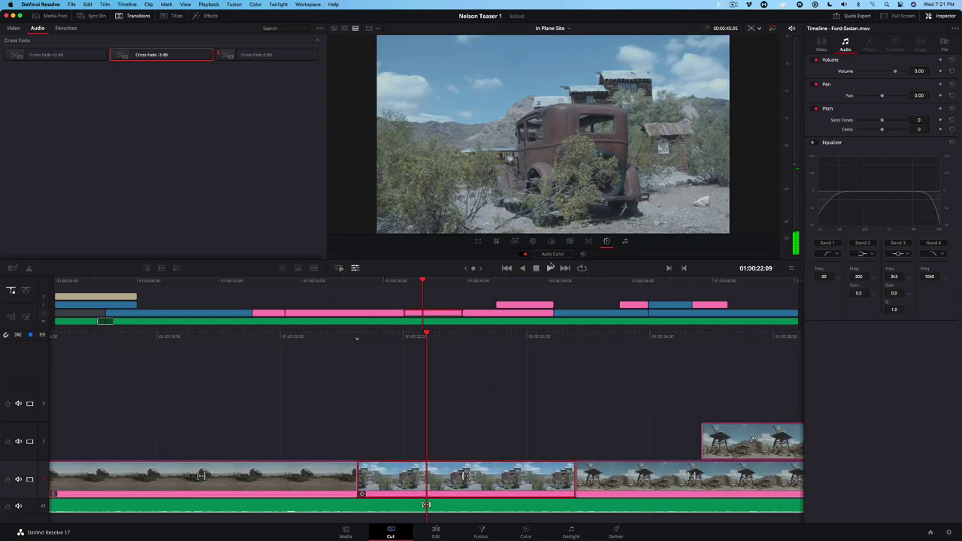
pyautogui.click(553, 254)
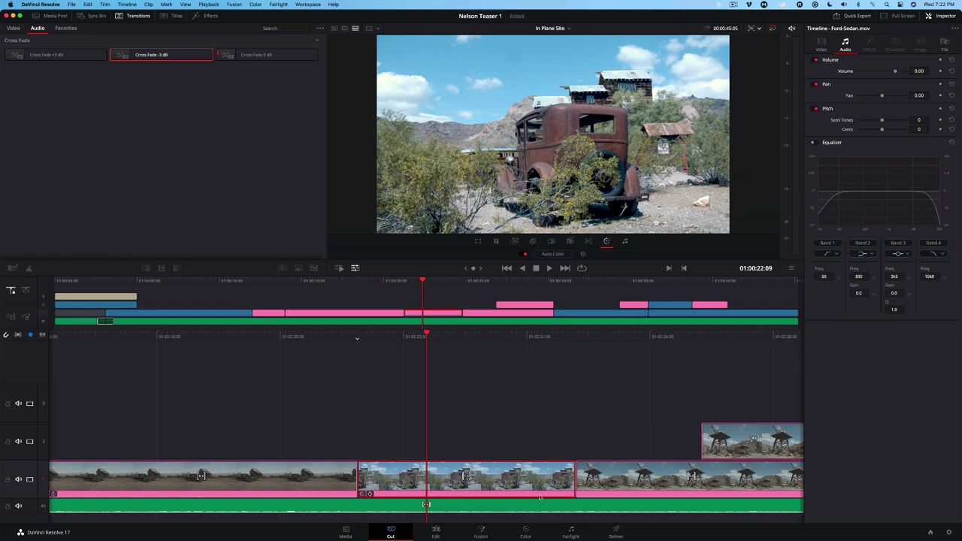
pyautogui.click(527, 534)
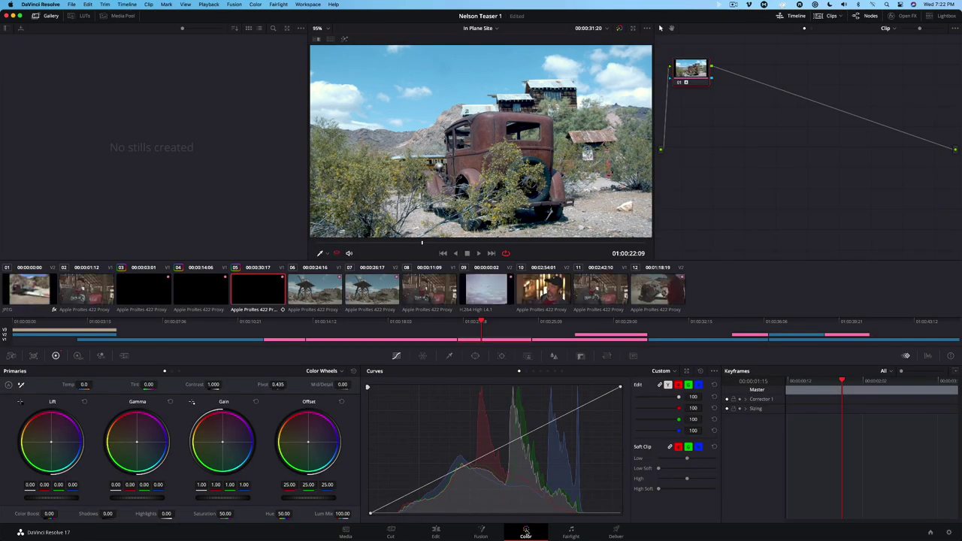
# - Reset the Ford-Sedan clip's node grade and return to the Cut page
pyautogui.rightClick(699, 68)
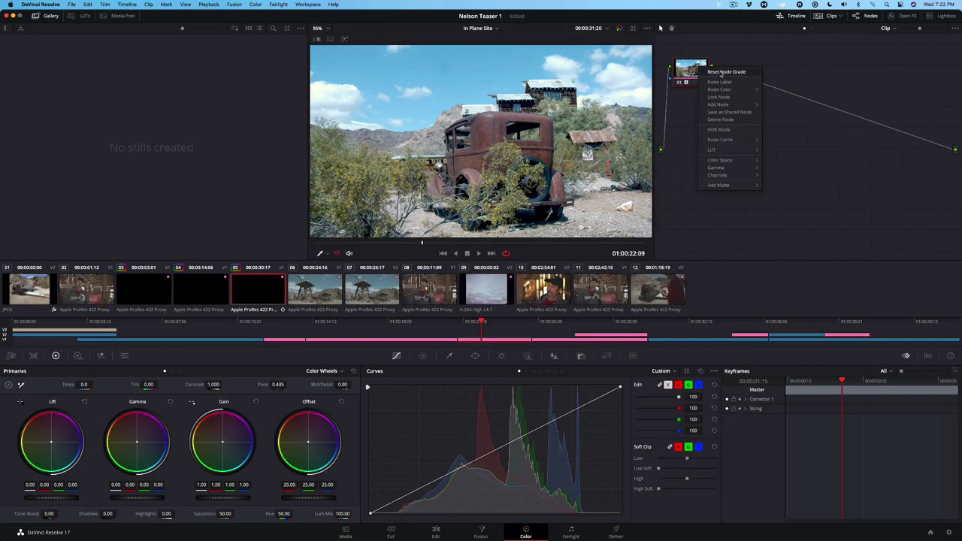
pyautogui.click(721, 72)
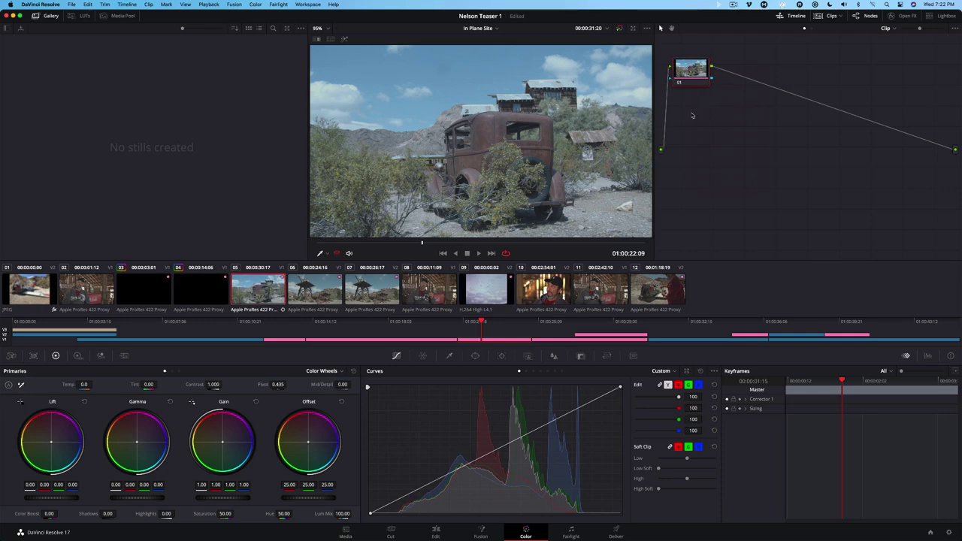
pyautogui.click(390, 532)
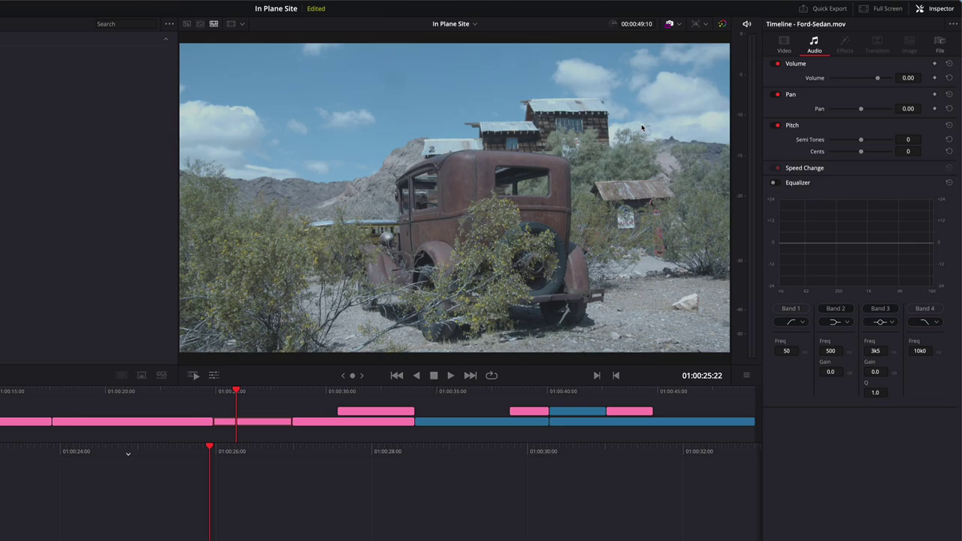
# - Compare the Quick Export presets, choose YouTube, and open its account sign-in settings
pyautogui.click(812, 13)
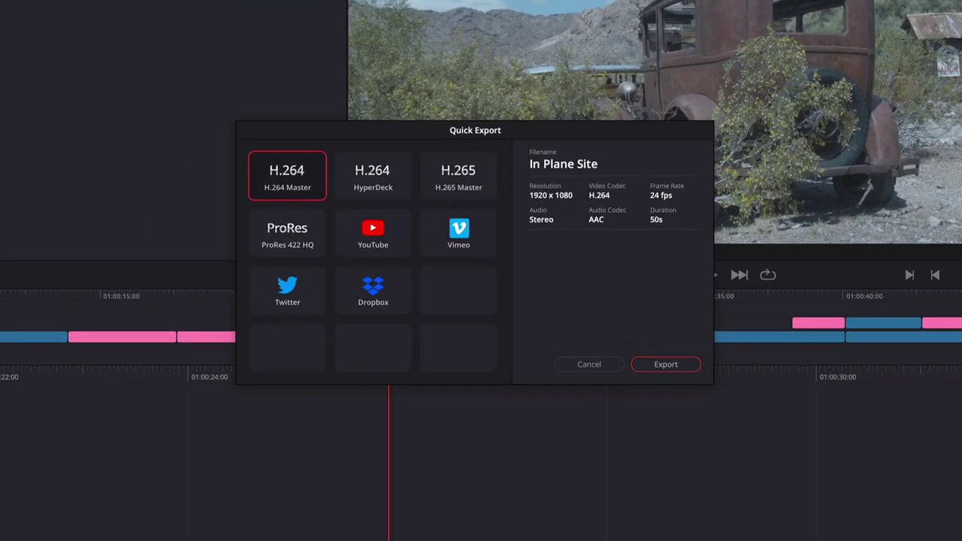
pyautogui.click(453, 186)
pyautogui.click(287, 247)
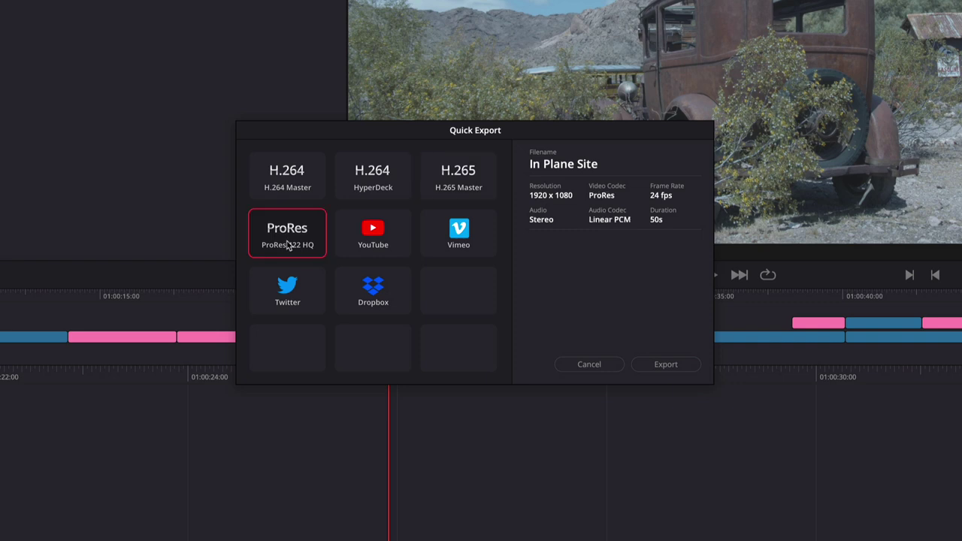
pyautogui.click(385, 250)
pyautogui.click(446, 249)
pyautogui.click(288, 294)
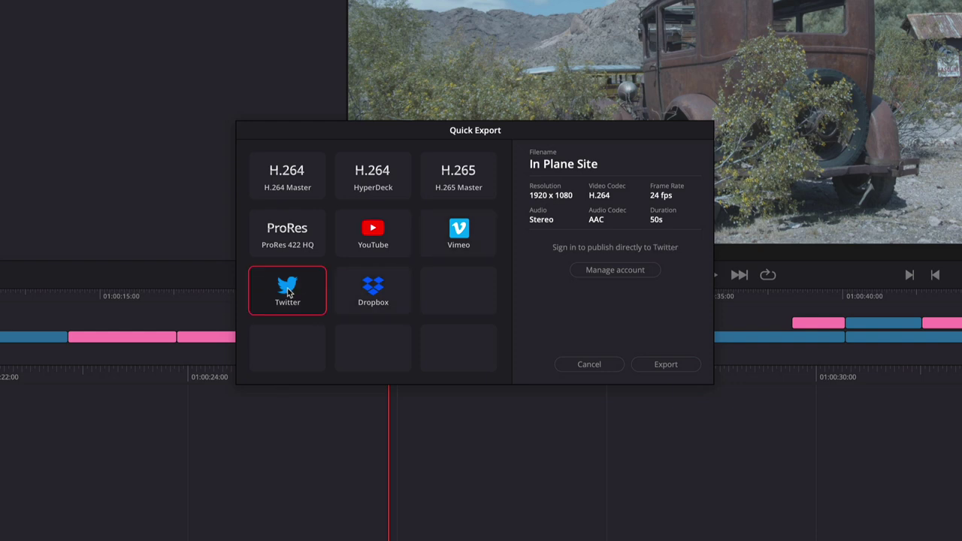
pyautogui.click(390, 245)
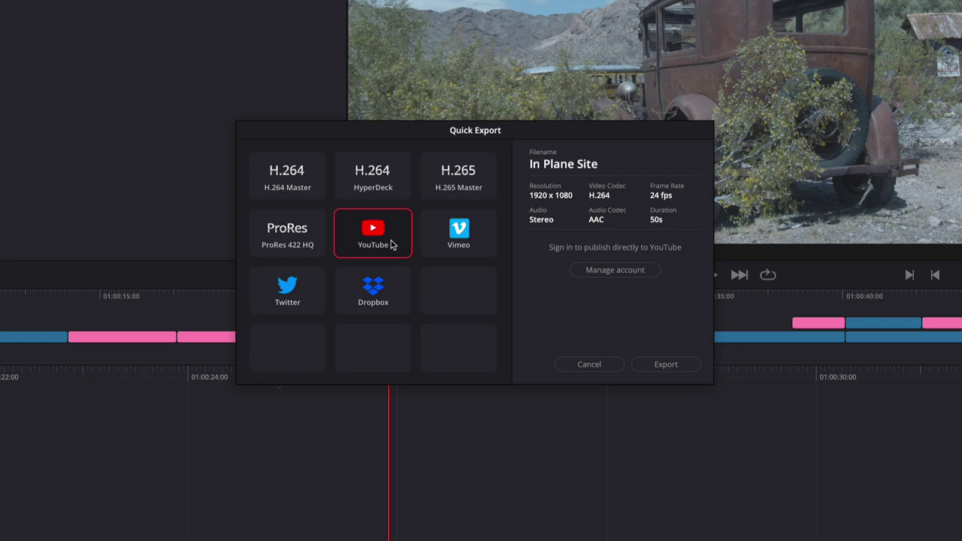
pyautogui.click(602, 271)
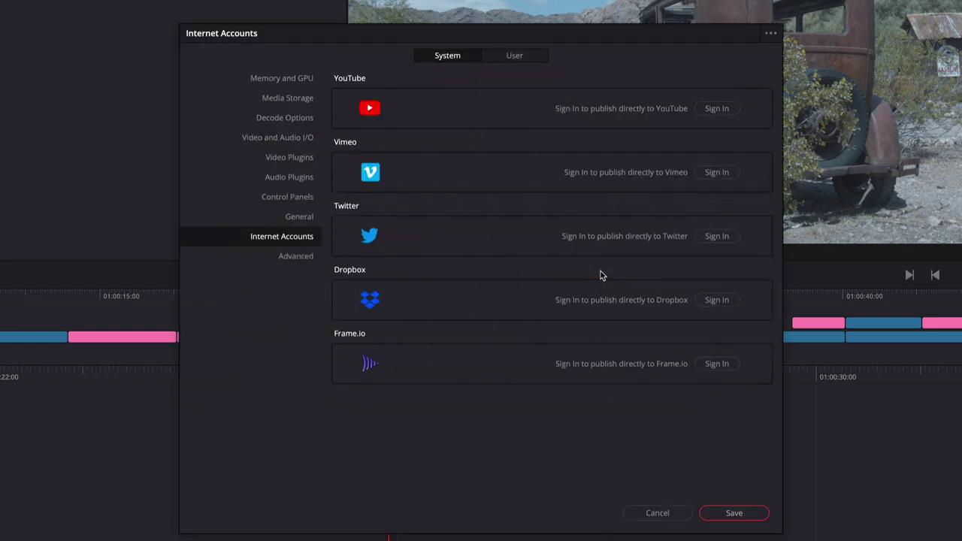